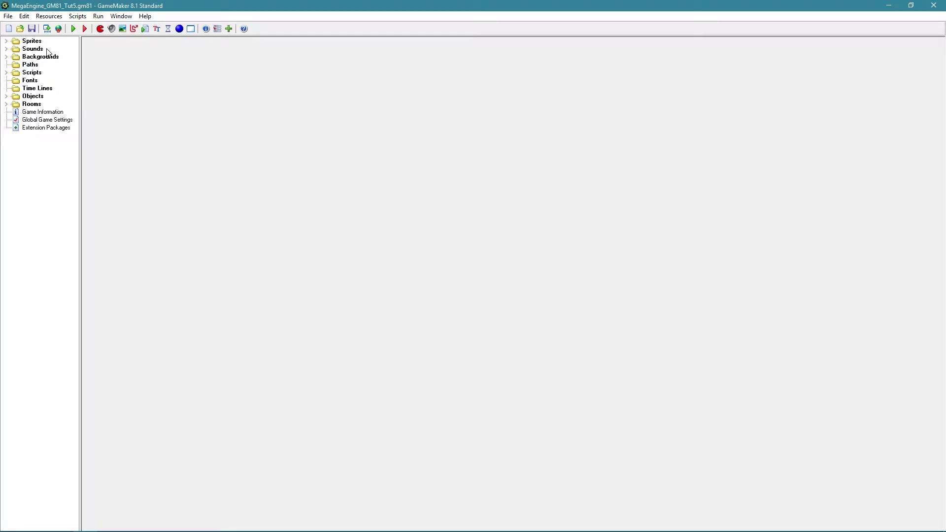
- Create a new group named Metal inside the Boss sprites folder
left_click(5, 42)
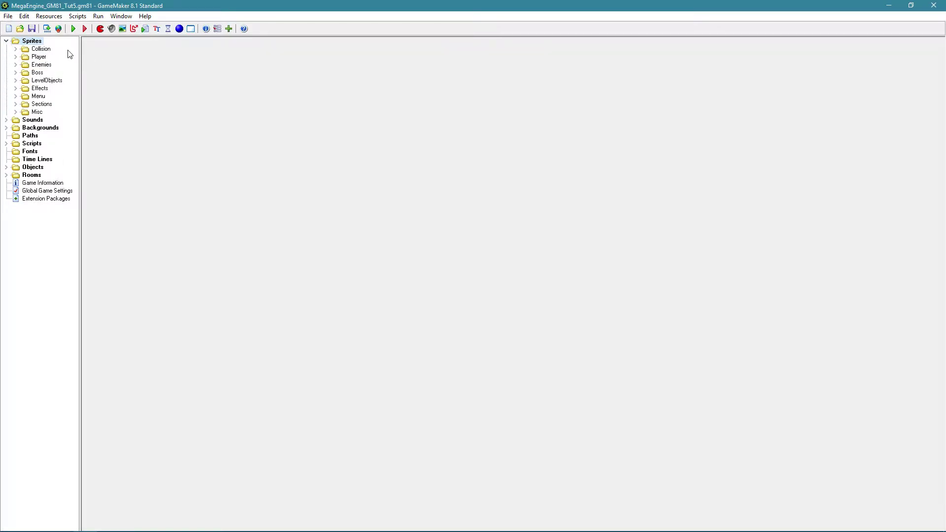
left_click(15, 73)
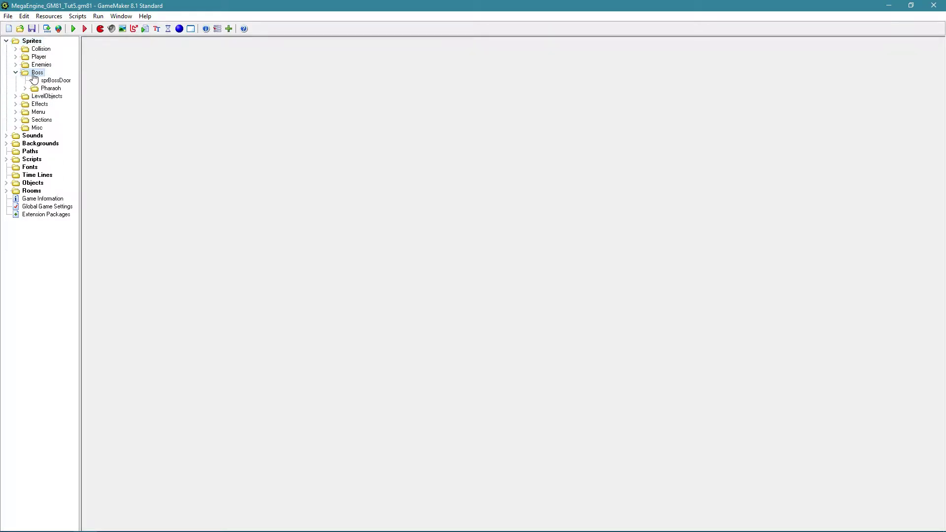
right_click(35, 74)
left_click(64, 103)
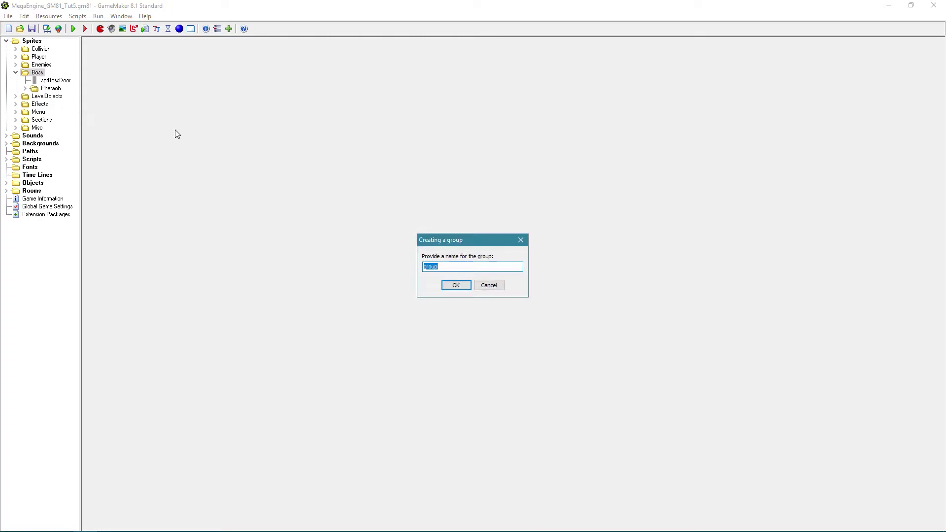
type("Metal")
key("Return")
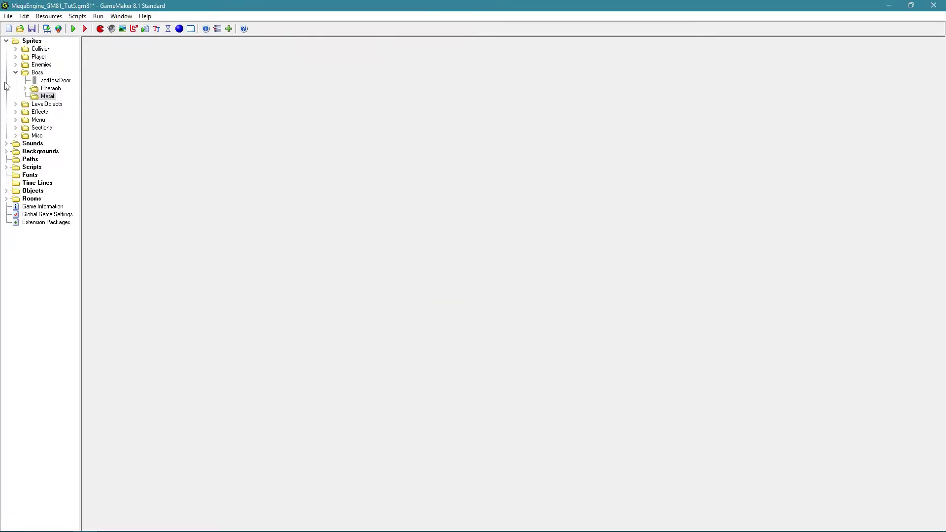
- Add a sprite sprMetalStand to the Metal group, loaded from metal_stand.png
right_click(41, 97)
left_click(81, 102)
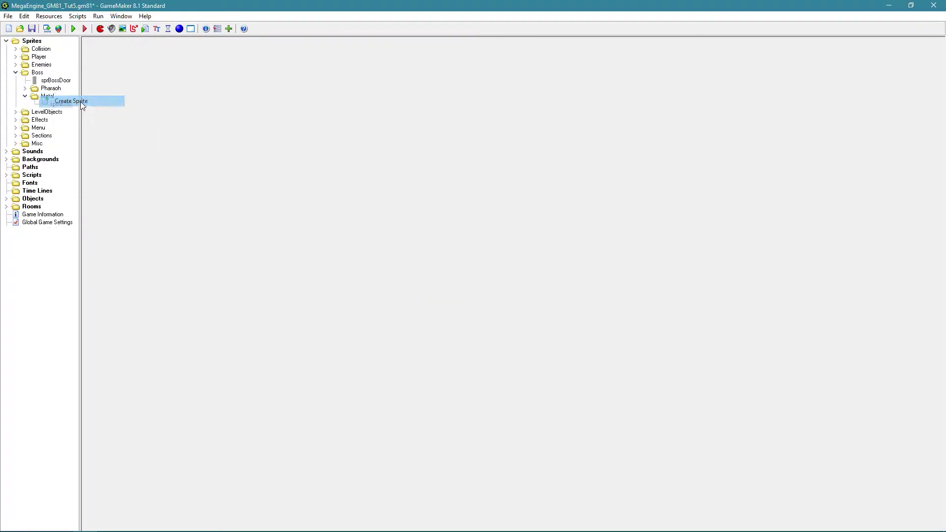
double_click(33, 88)
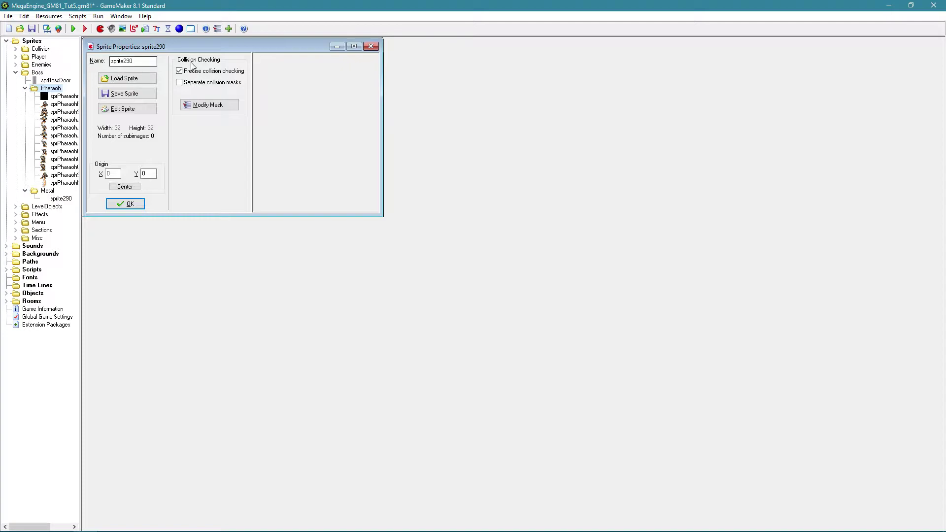
double_click(146, 62)
type("sprMetalStand")
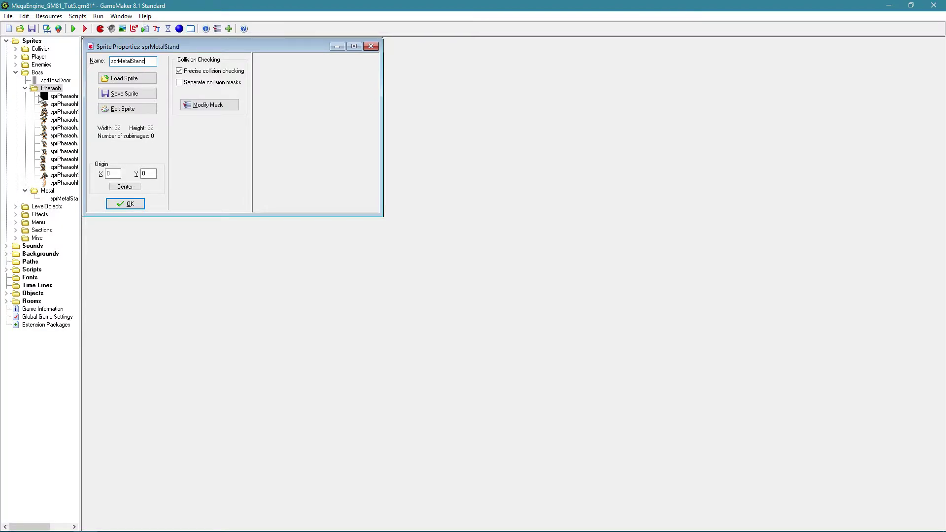
left_click(153, 80)
type("meta")
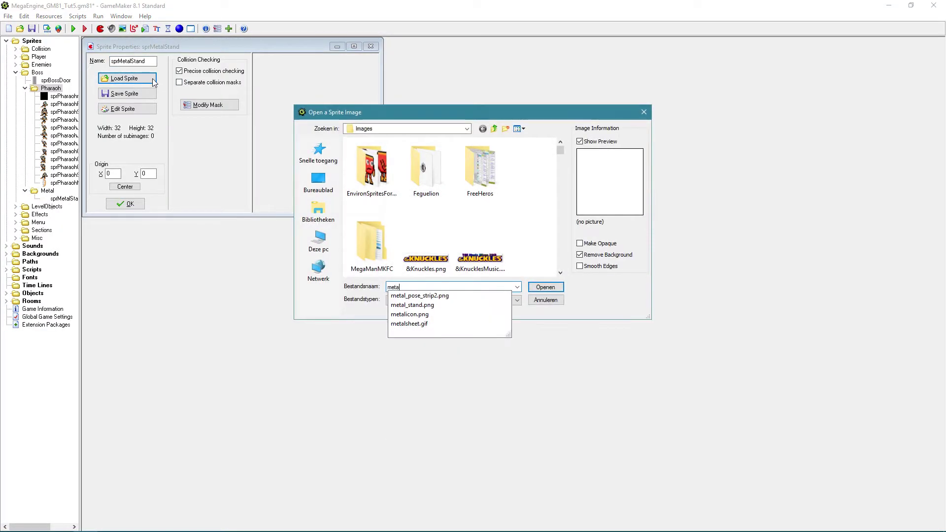
type("l_s")
key("Down")
key("Return")
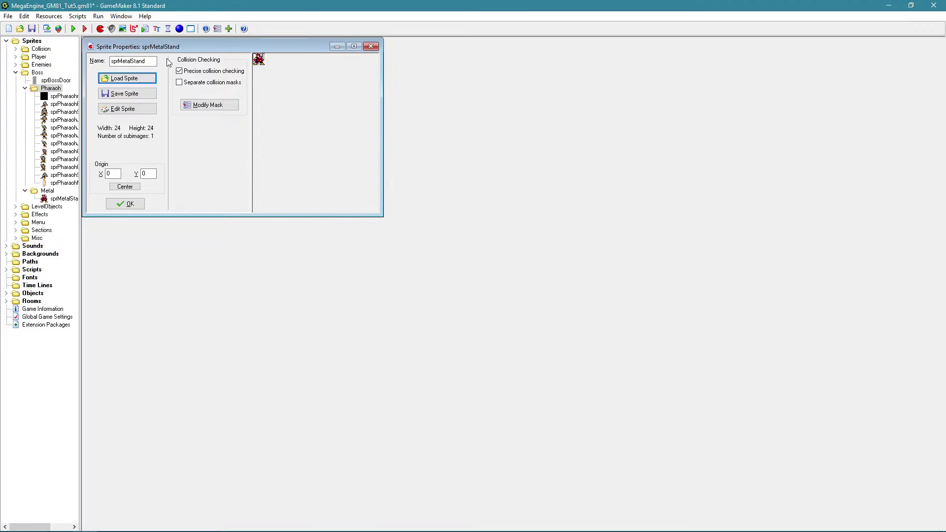
- Give sprMetalStand origin 12, 8, checking sprPharaohPose for reference, and close it
left_click(129, 187)
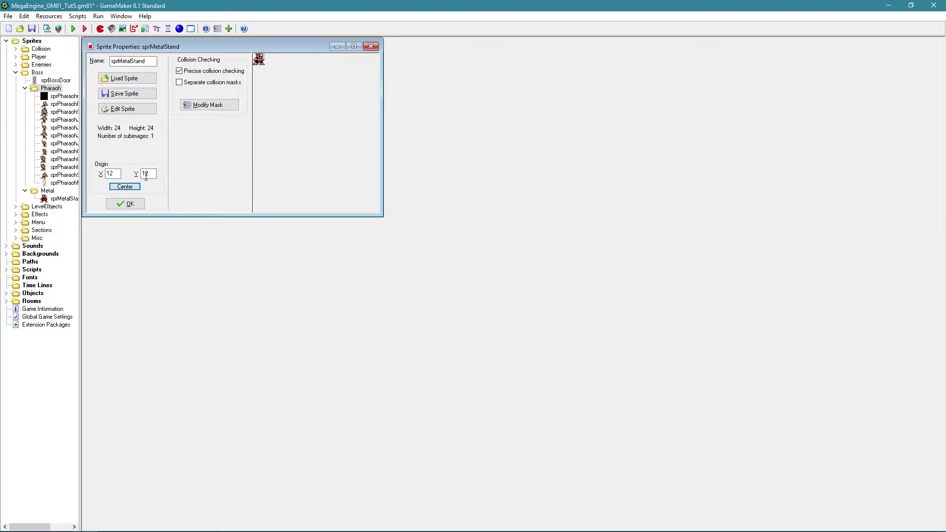
double_click(63, 104)
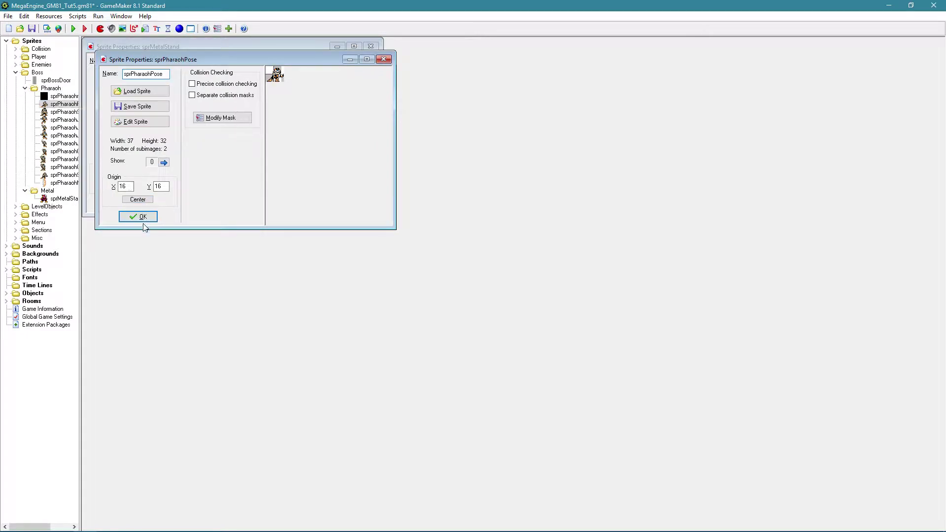
left_click(141, 217)
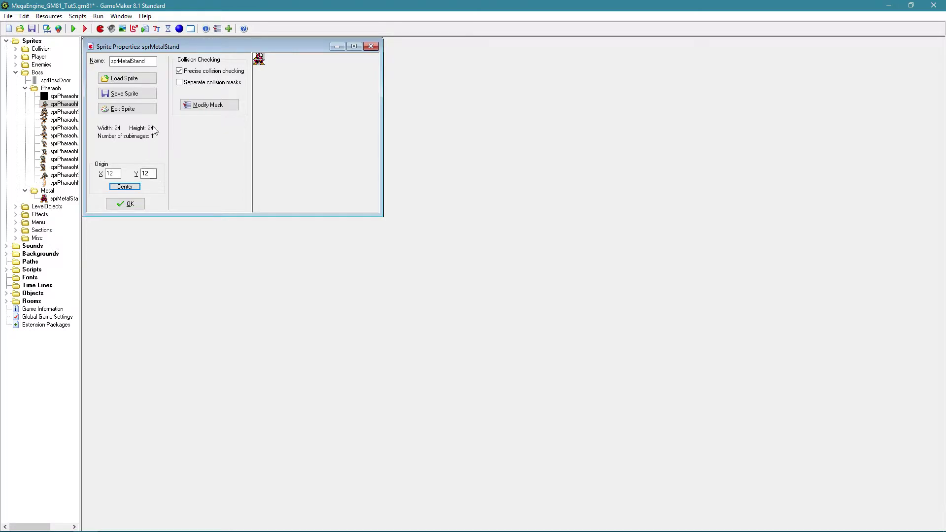
double_click(148, 174)
type("8")
left_click(120, 205)
- Add sprite sprMetalPose to the Metal group, loaded from metal_pose_strip2.png
right_click(51, 191)
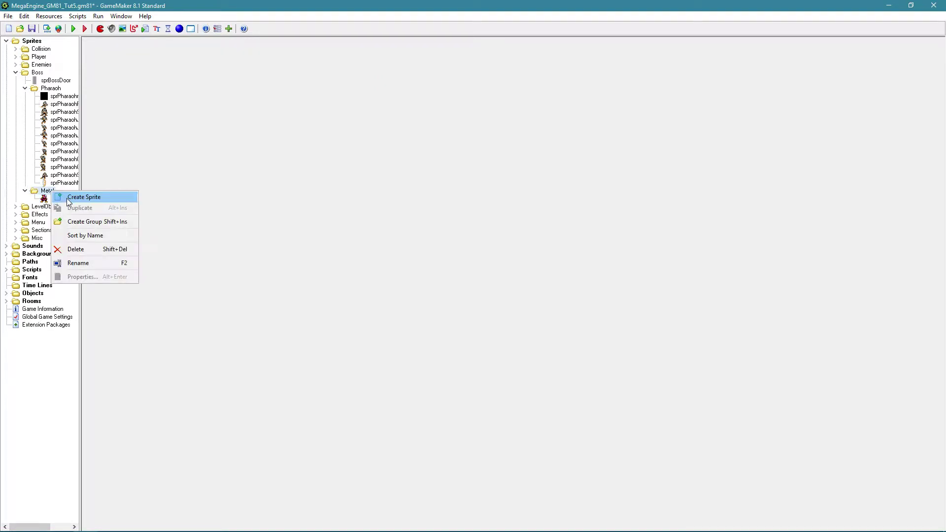
left_click(74, 197)
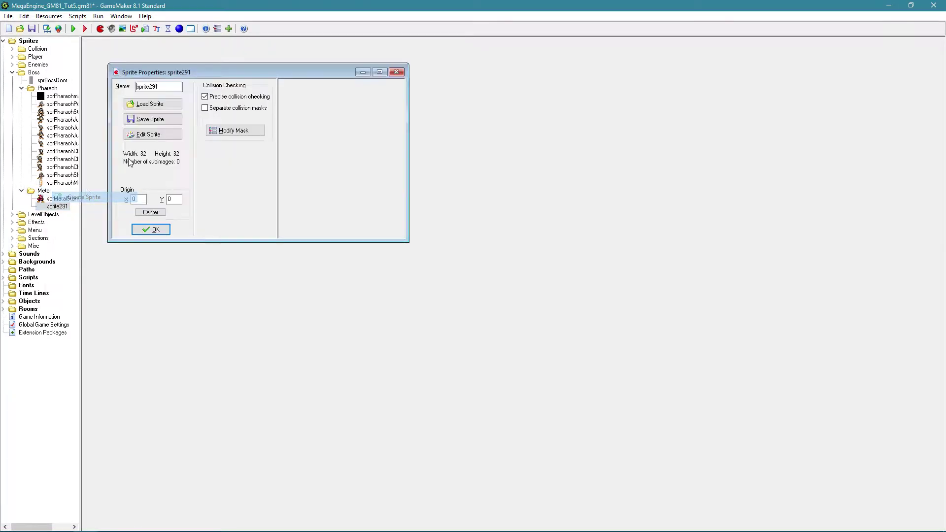
double_click(171, 88)
type("sprM")
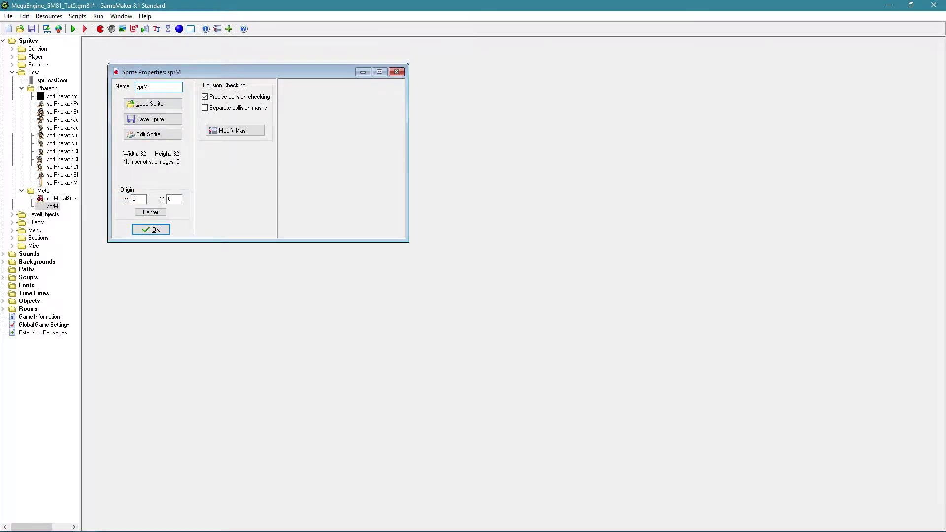
type("etalPose")
left_click(149, 104)
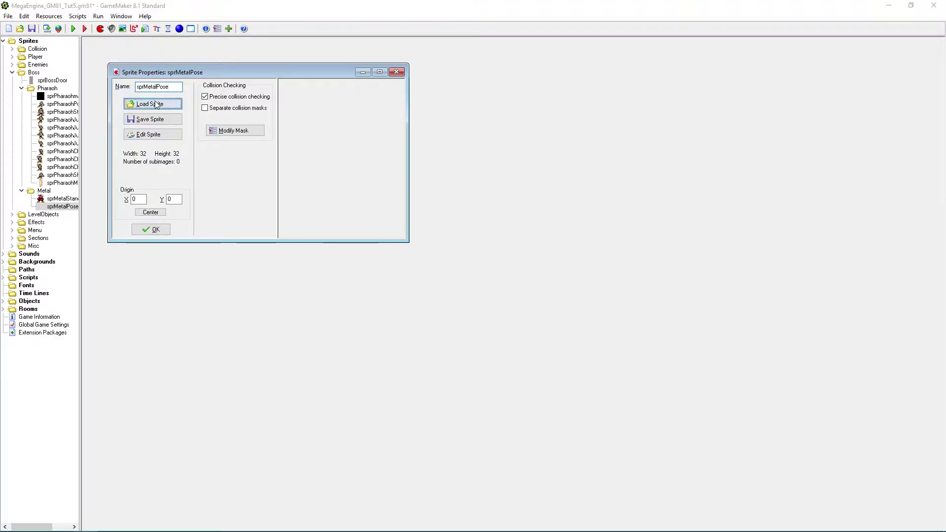
type("me")
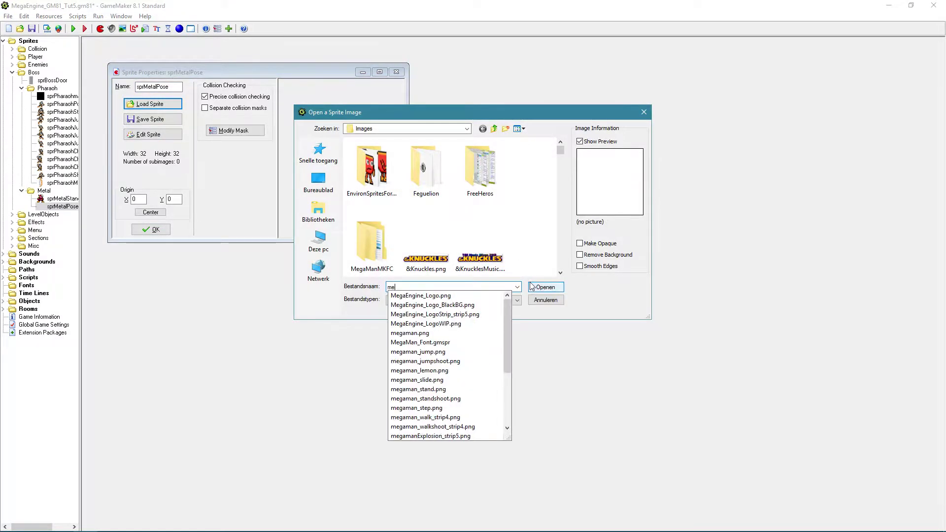
type("tal_pose")
key("Down")
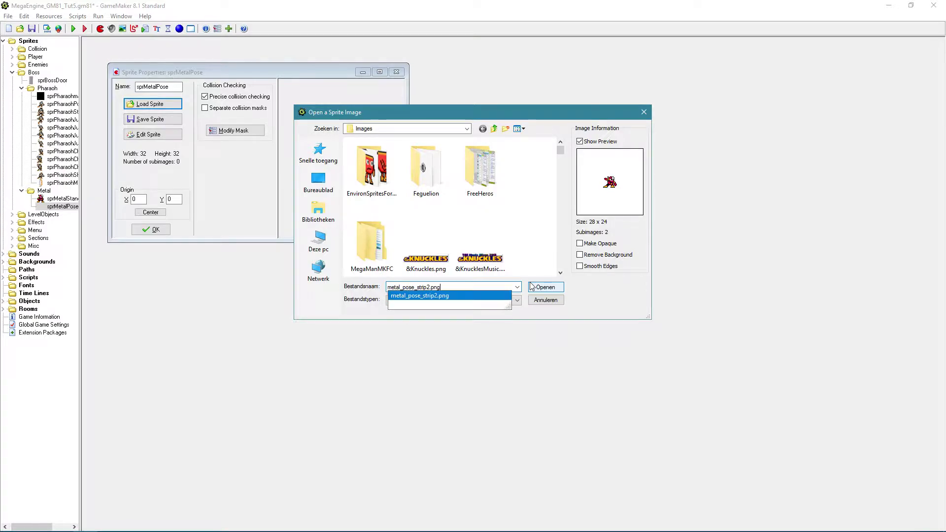
key("Return")
- Set sprMetalPose's origin to 12, 8 to match sprMetalStand, then close both
left_click(150, 213)
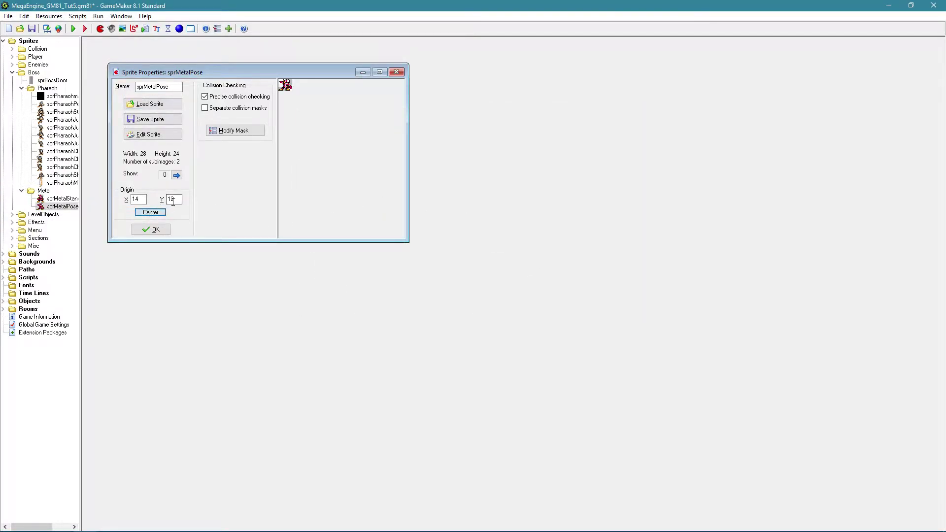
double_click(181, 198)
type("8")
left_click_drag(309, 70, 452, 58)
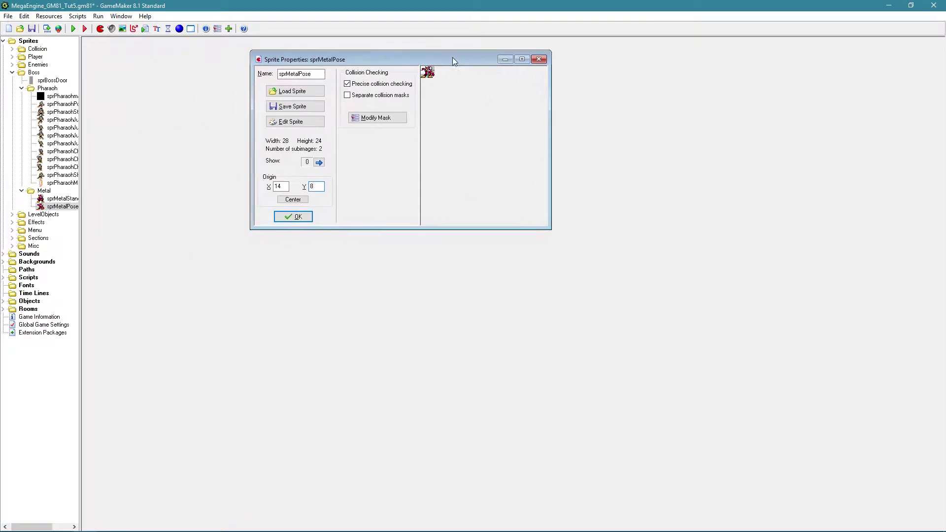
double_click(74, 201)
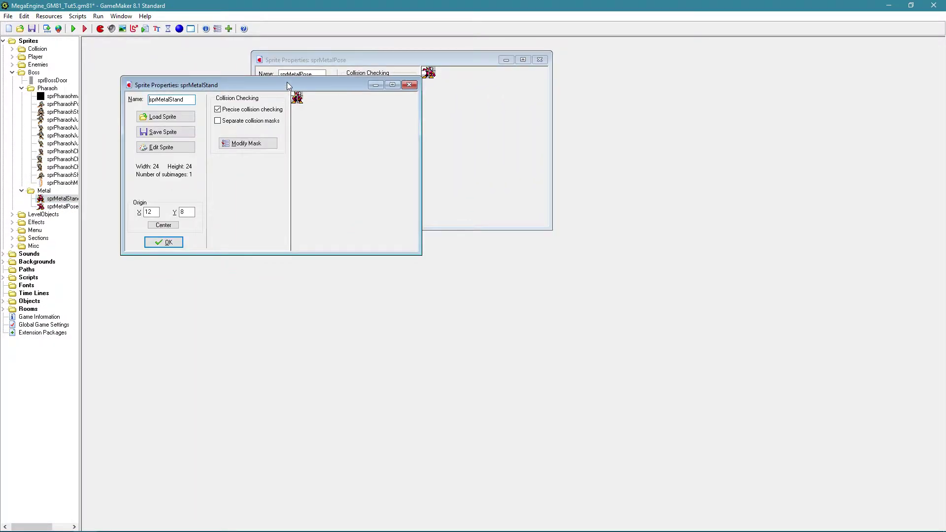
left_click_drag(288, 88, 370, 228)
left_click(324, 170)
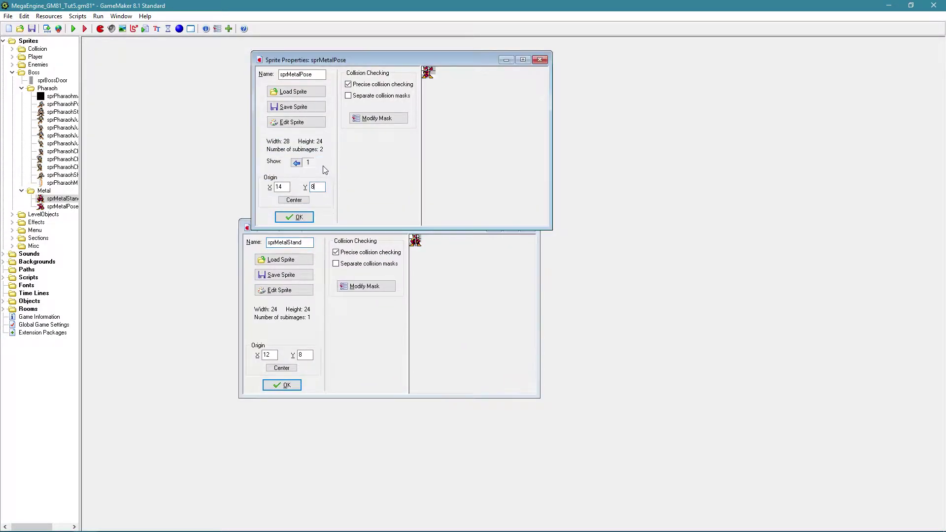
left_click(284, 189)
key("BackSpace")
type("2")
left_click(282, 385)
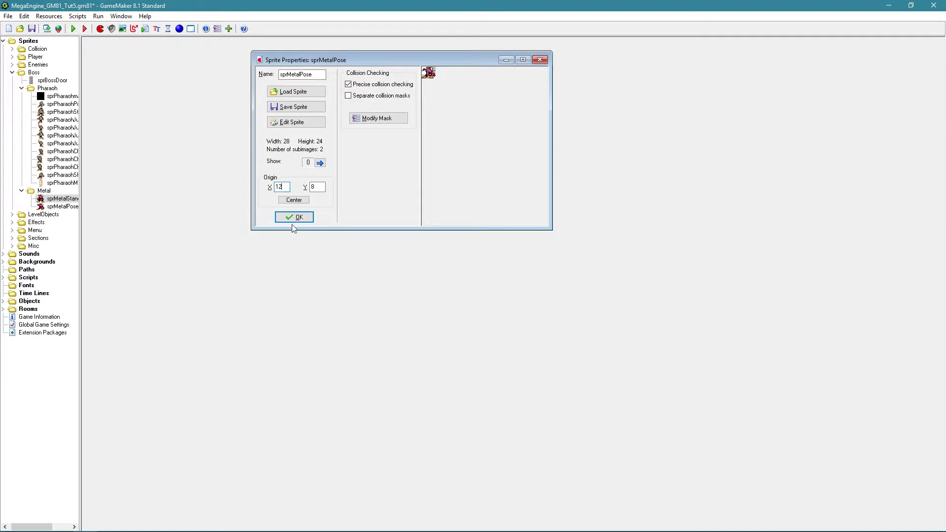
left_click(294, 218)
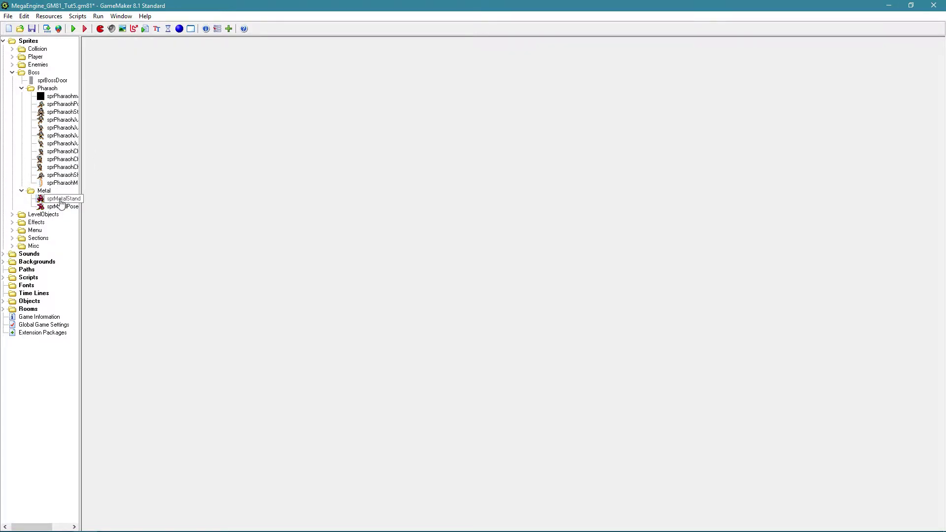
- Duplicate sprMetalStand and rename the copy sprMetalmask
right_click(61, 201)
left_click(74, 216)
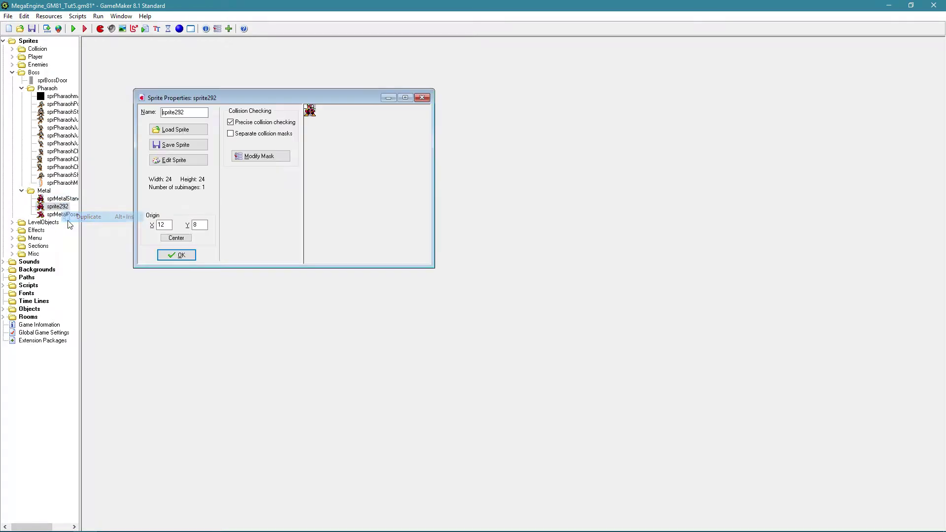
left_click(195, 114)
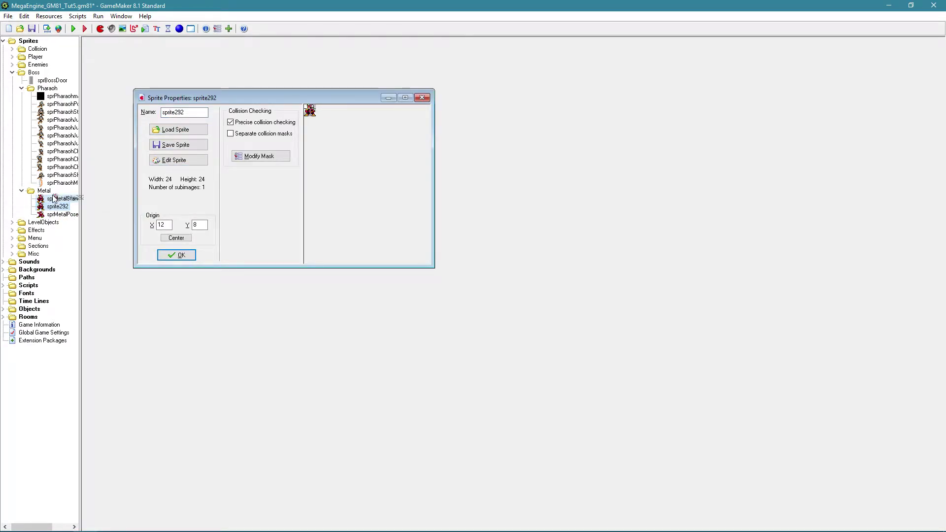
double_click(196, 115)
type("sprM")
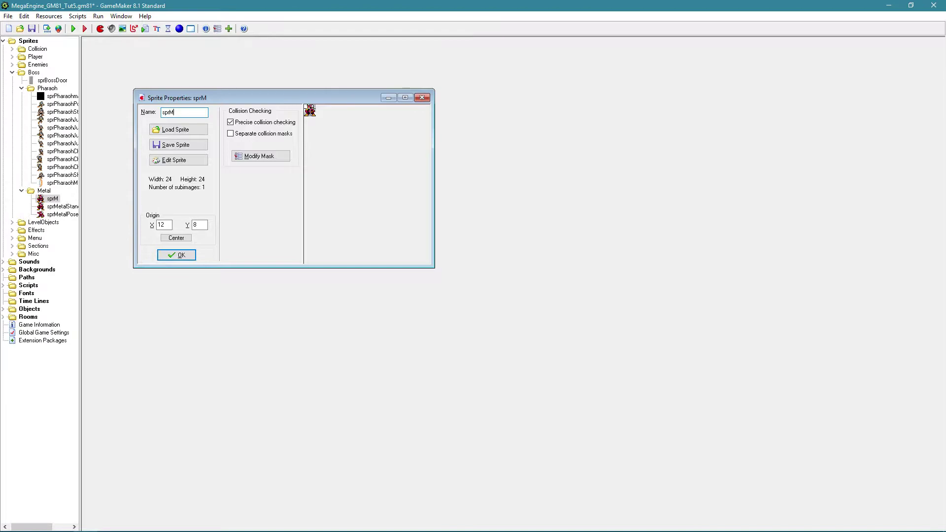
type("etalmask")
- Paint sprMetalmask's 24×24 frame solid black and close its properties
left_click(178, 161)
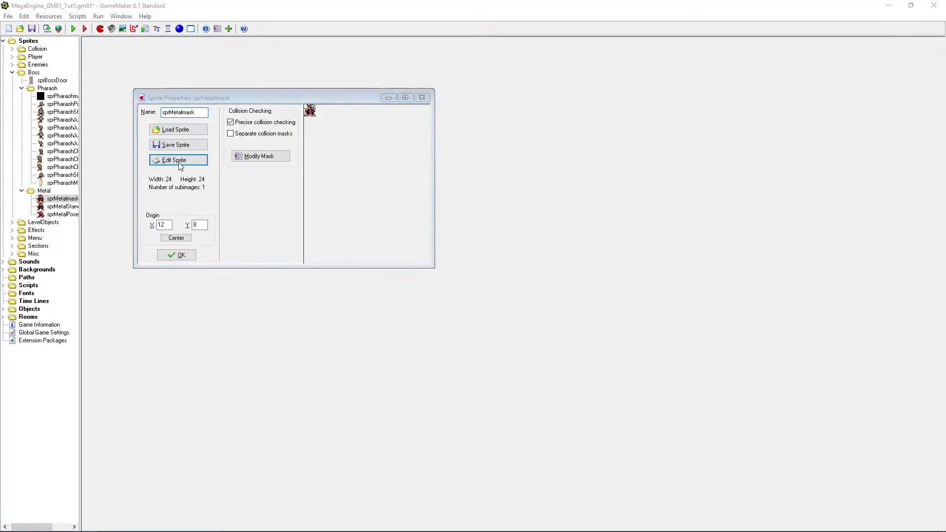
double_click(409, 170)
left_click(466, 118)
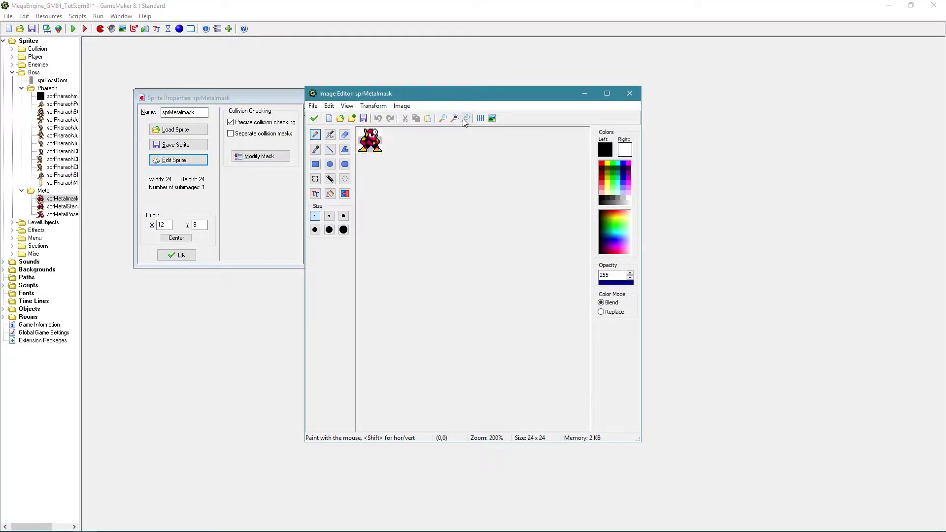
left_click(466, 119)
left_click(466, 119)
left_click(344, 230)
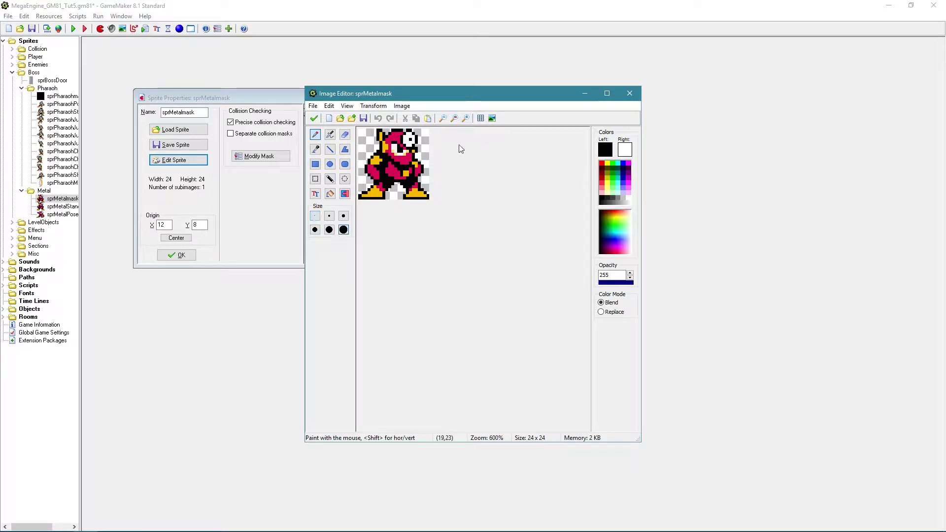
mouse_move(459, 148)
left_mouse_down()
mouse_move(389, 192)
mouse_move(363, 136)
left_mouse_up()
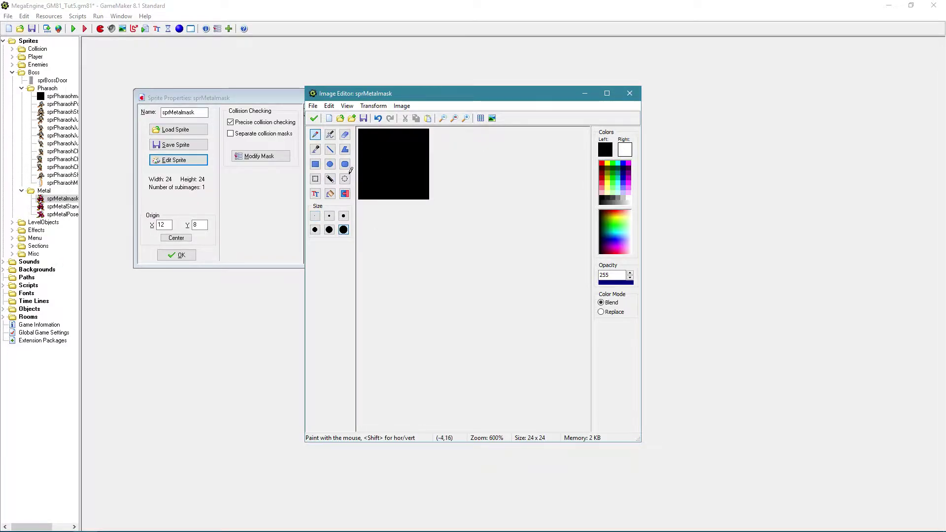
left_click(314, 118)
left_click(318, 127)
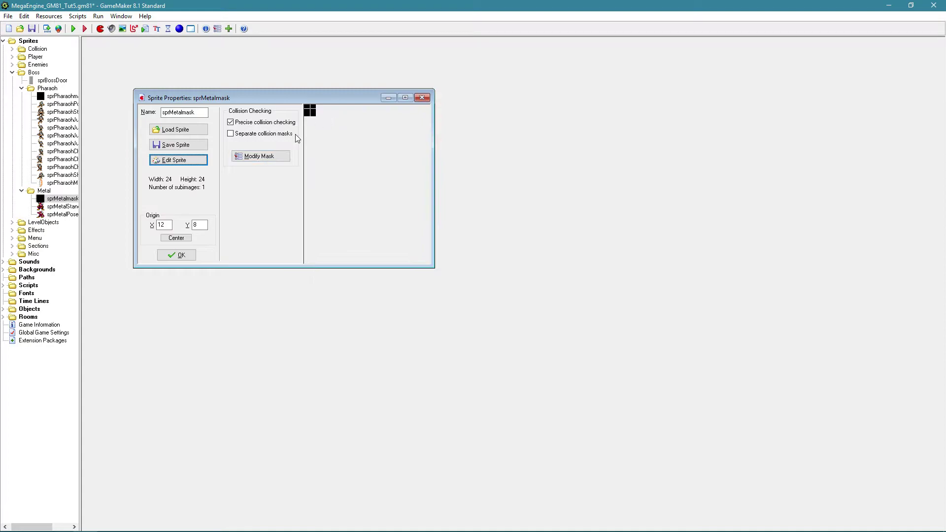
left_click(182, 256)
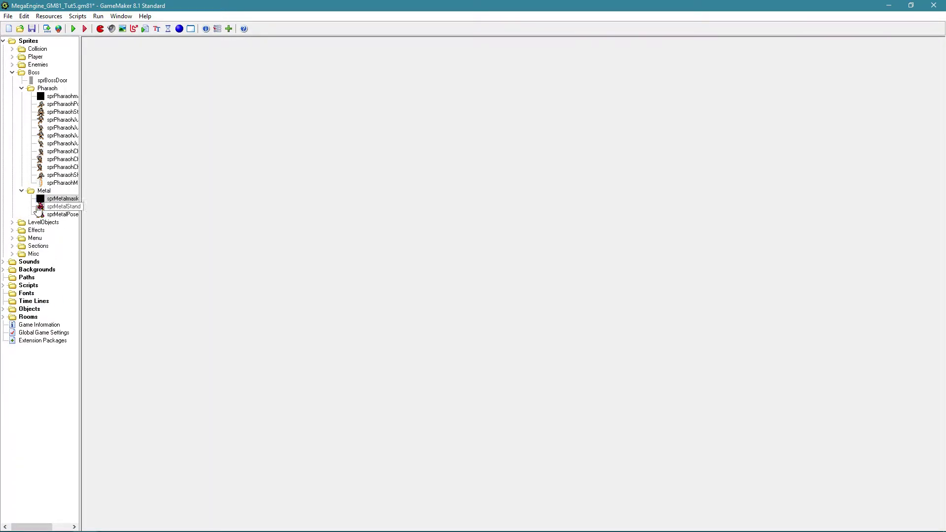
- Create a Metal group in the Boss objects folder and move it above Pharaoh
left_click(3, 310)
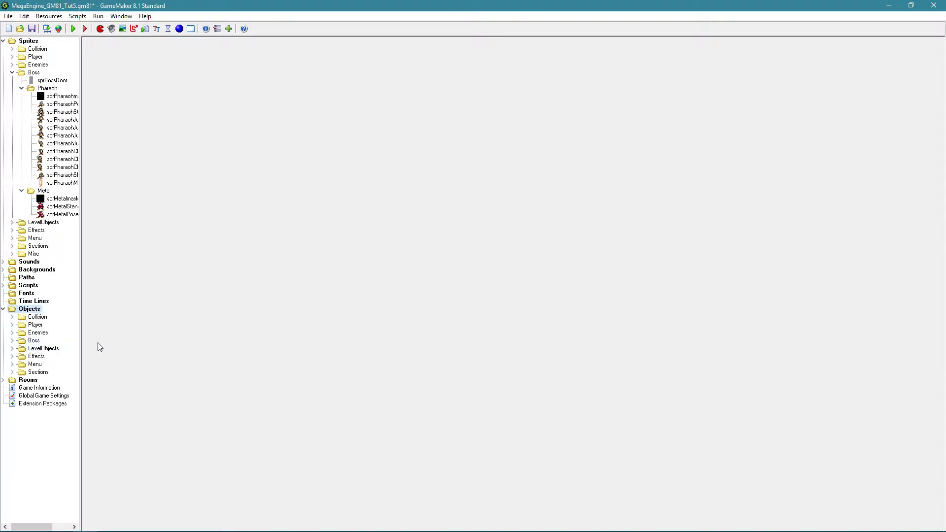
left_click(12, 341)
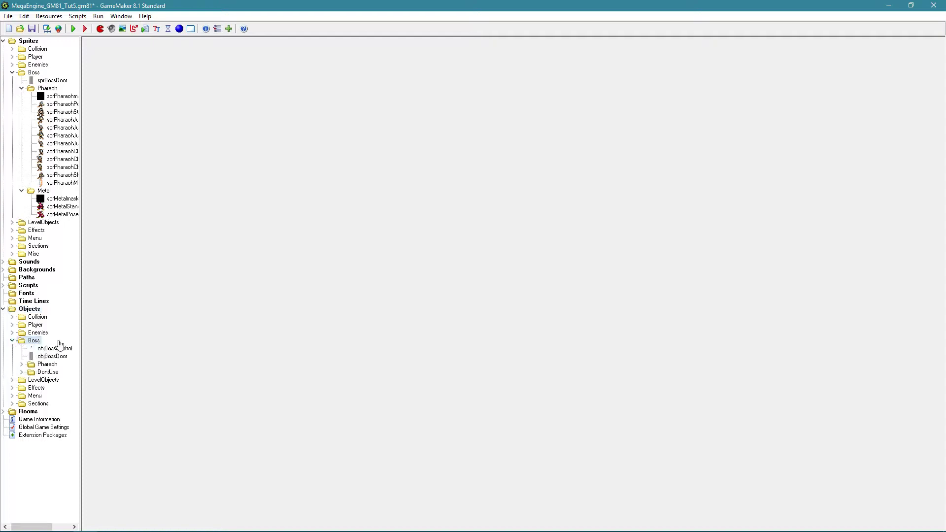
left_click(21, 365)
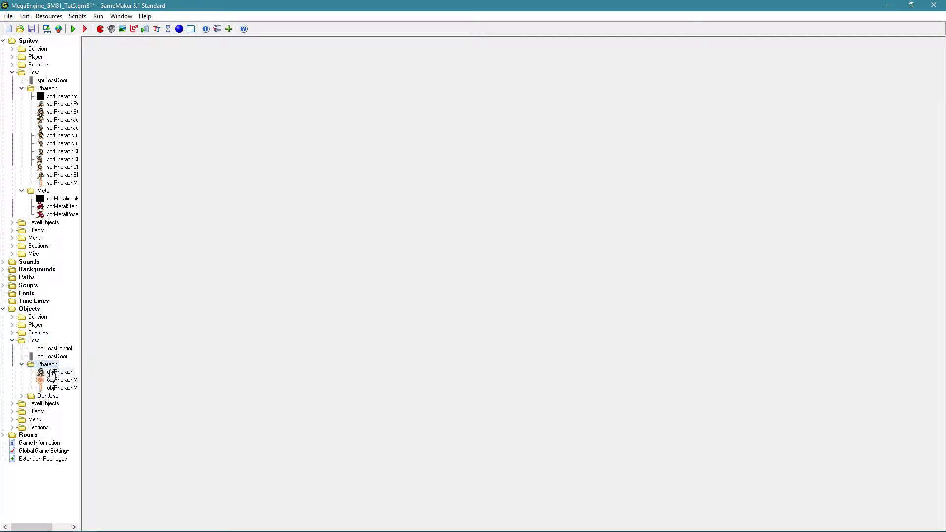
right_click(34, 345)
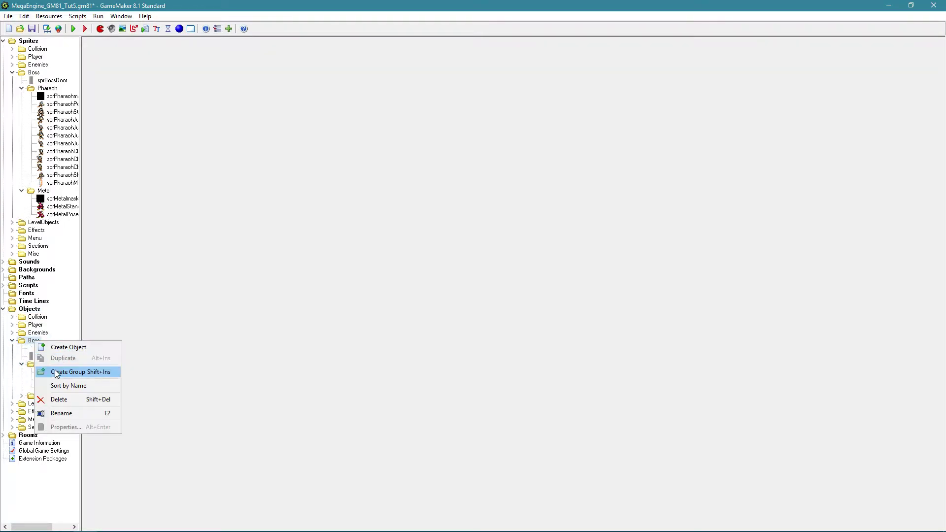
left_click(55, 373)
type("Metal")
key("Return")
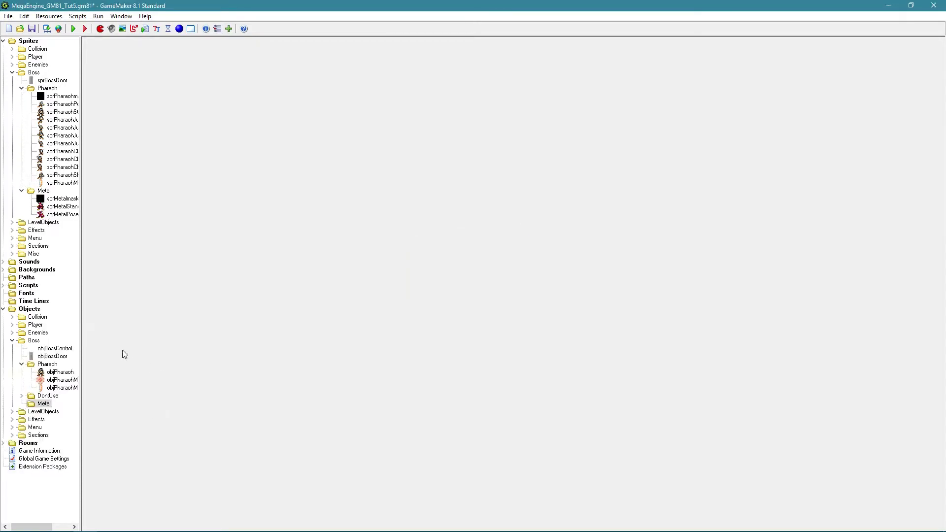
left_click_drag(43, 404, 57, 363)
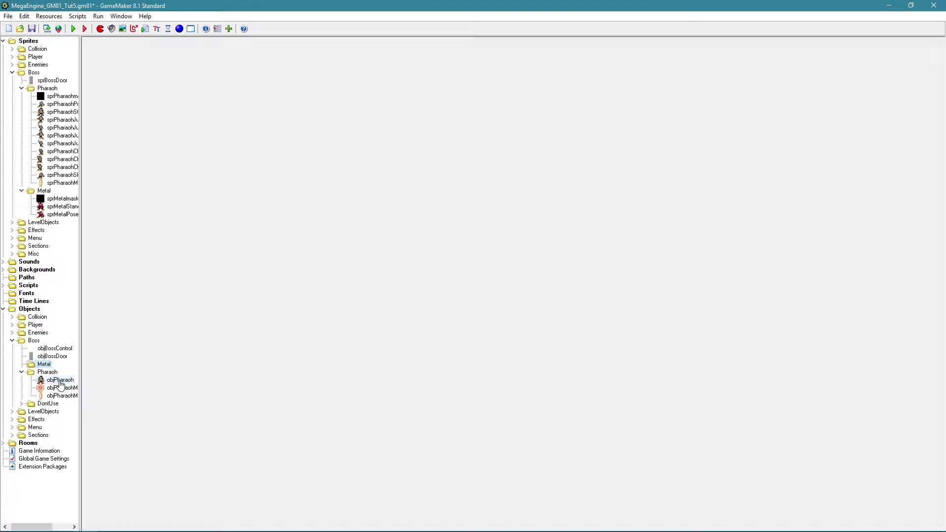
- Duplicate objPharaoh and rename the copy objMetal
right_click(60, 382)
left_click(69, 397)
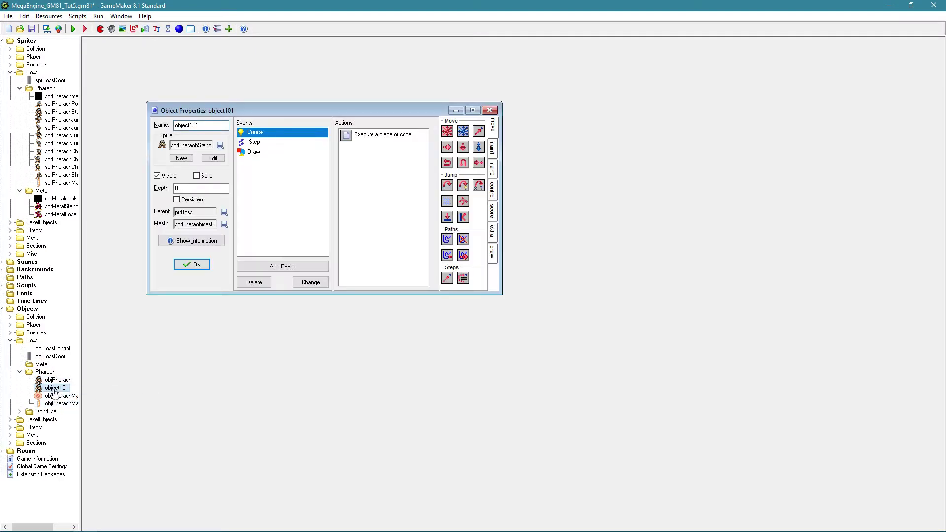
double_click(217, 125)
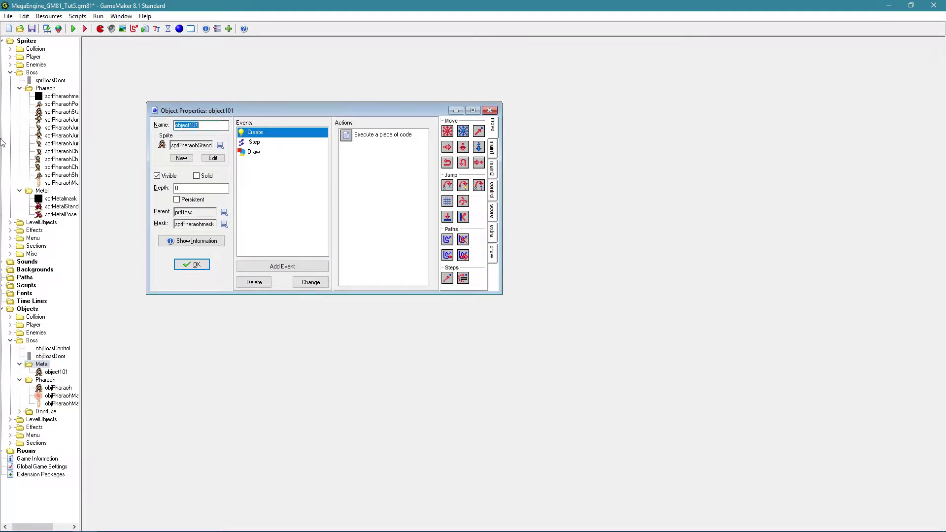
type("objMetal")
- Give objMetal sprite sprMetalStand and mask sprMetalmask, then open its Create code
left_click(220, 146)
mouse_move(246, 195)
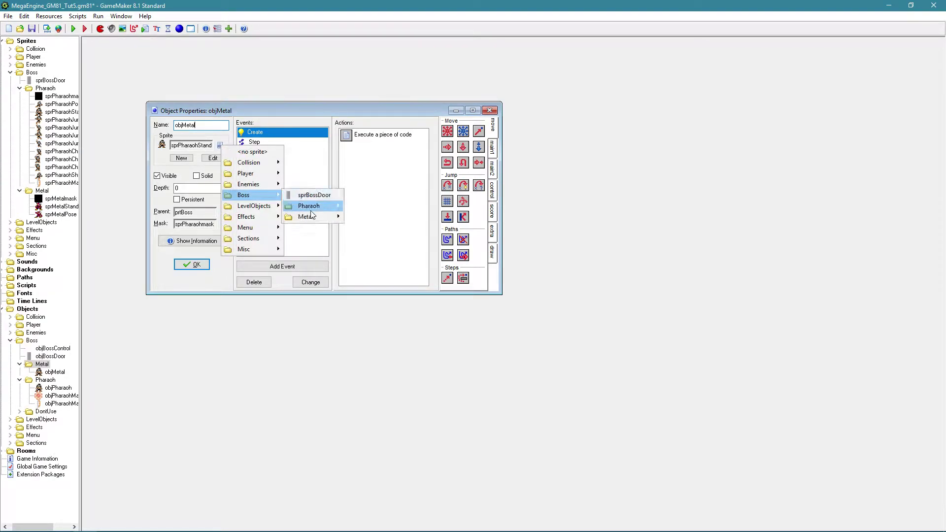
mouse_move(308, 216)
left_click(376, 228)
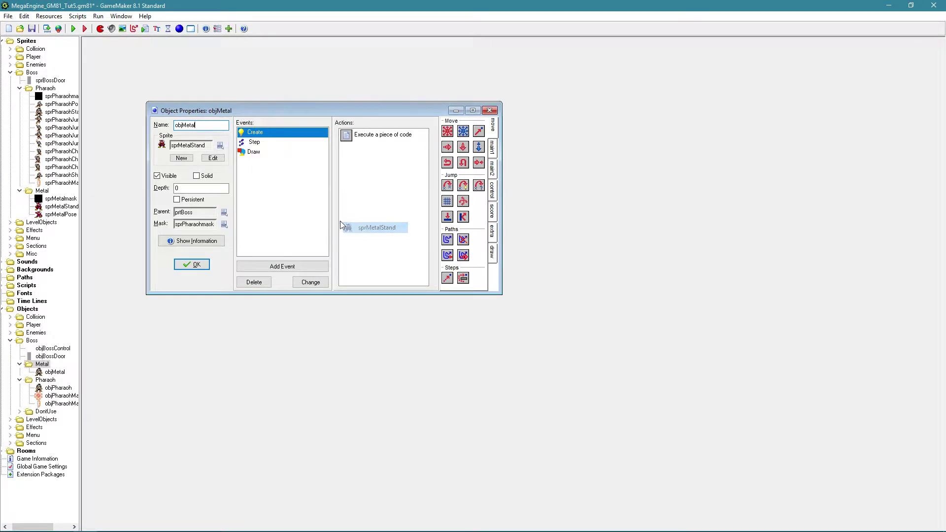
left_click(224, 225)
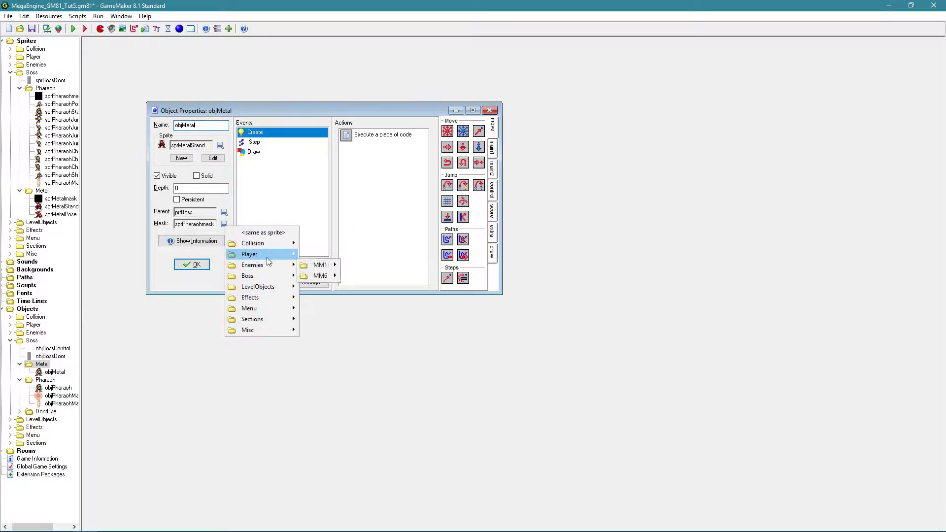
mouse_move(275, 287)
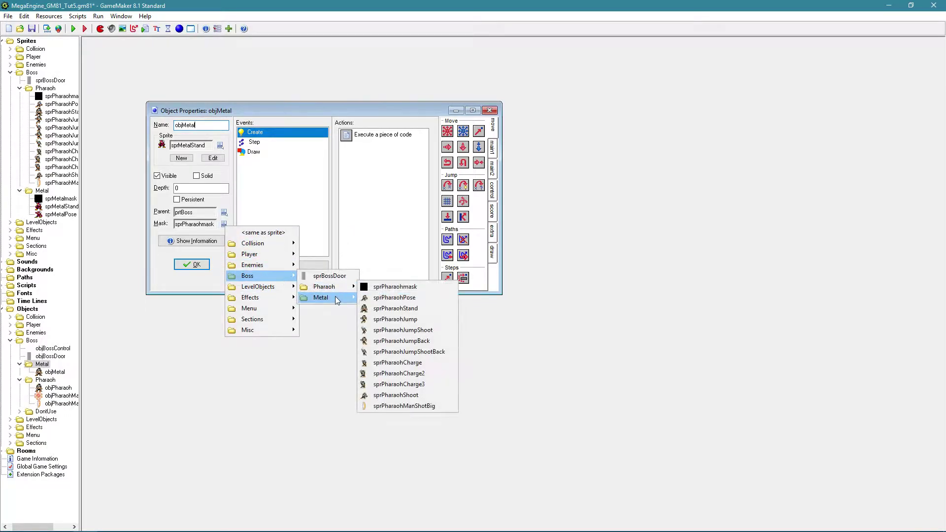
mouse_move(338, 298)
left_click(379, 298)
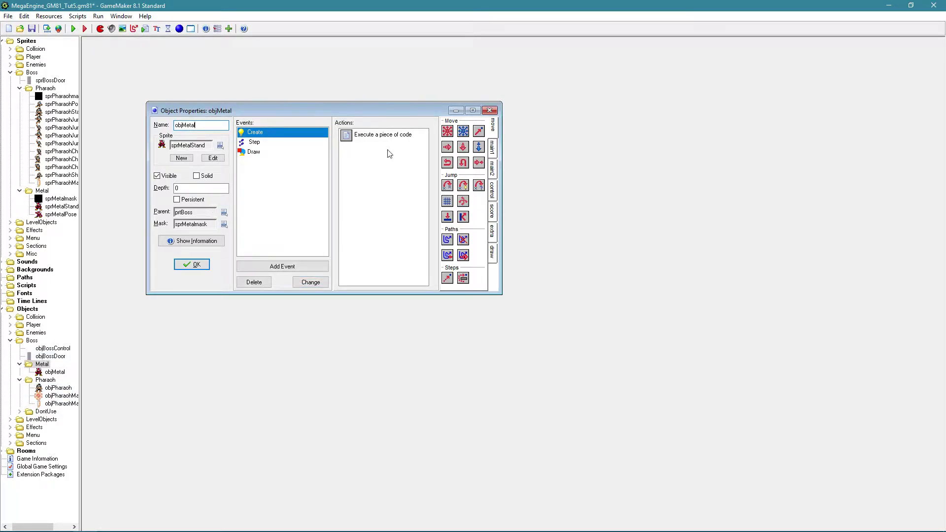
double_click(370, 135)
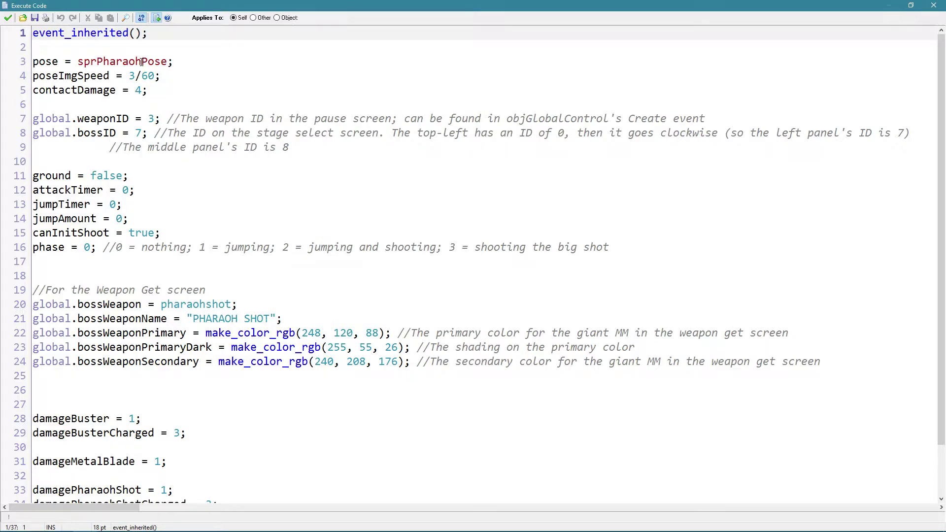
- Change the pose sprite on line 3 from sprPharaohPose to sprMetalPose
left_click_drag(142, 62, 96, 62)
type("Metal")
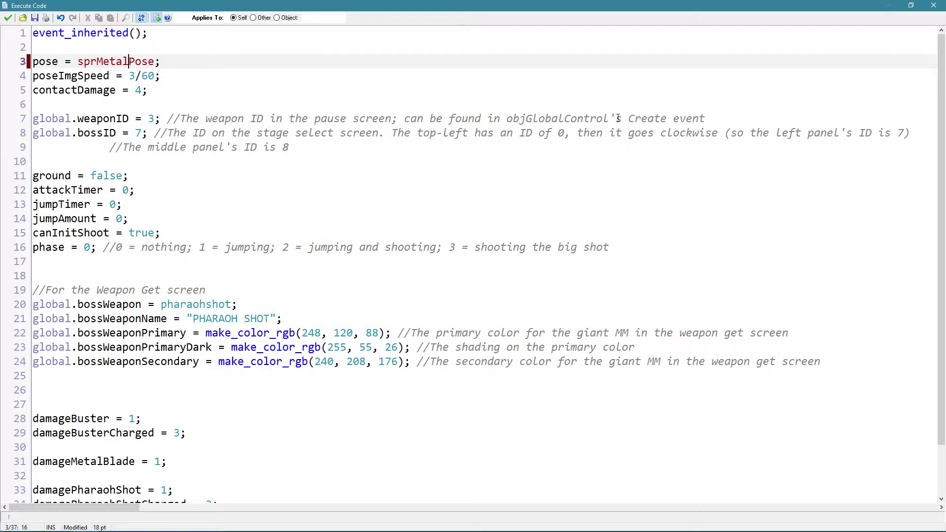
- Save objMetal's code and check the metalblade weapon slot in objGlobalControl's Create code
left_click(8, 18)
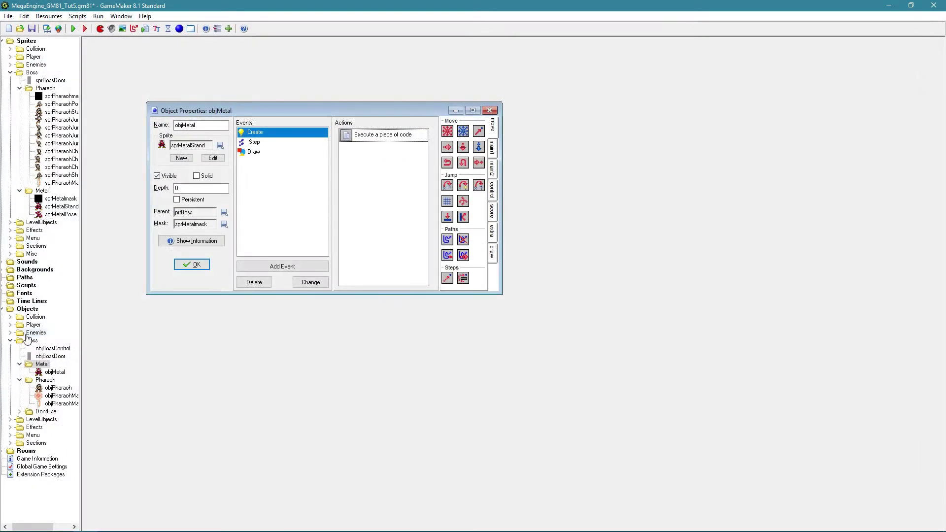
left_click(9, 325)
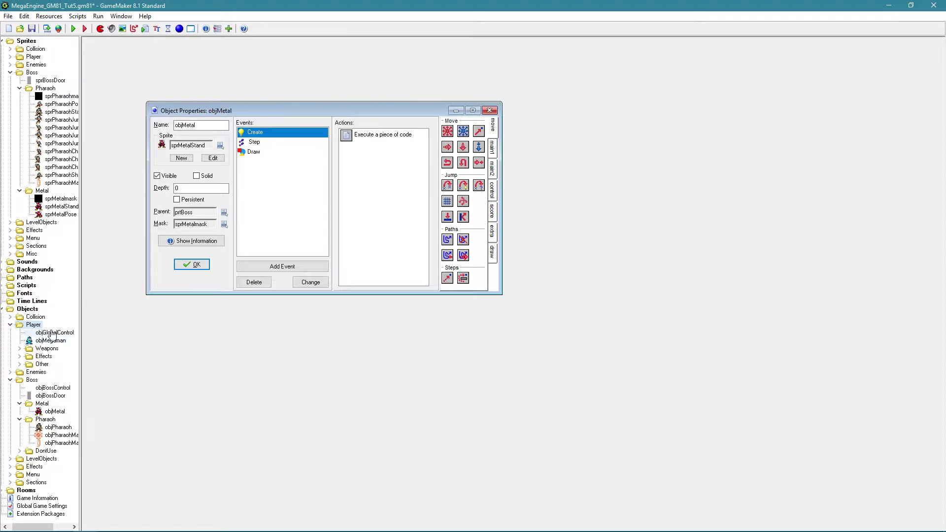
double_click(53, 334)
double_click(423, 209)
scroll(413, 205, "down", 3)
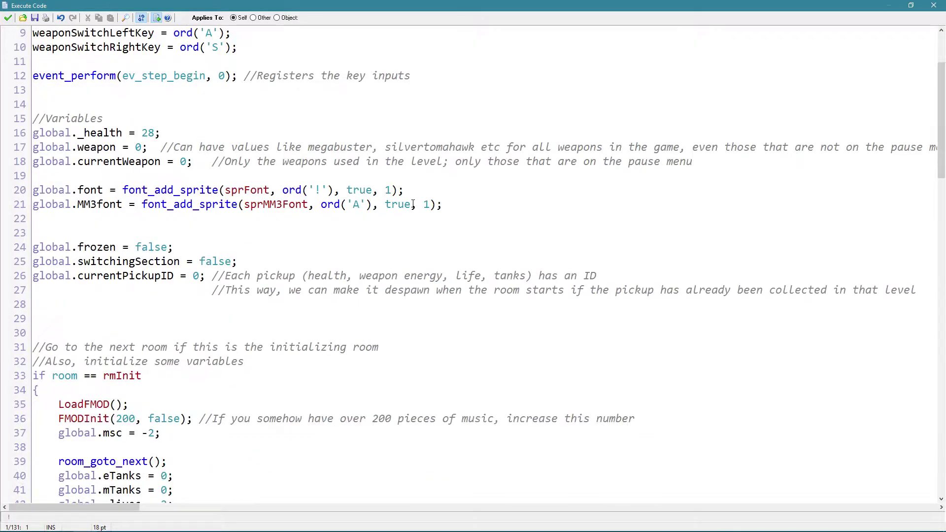
scroll(413, 205, "down", 12)
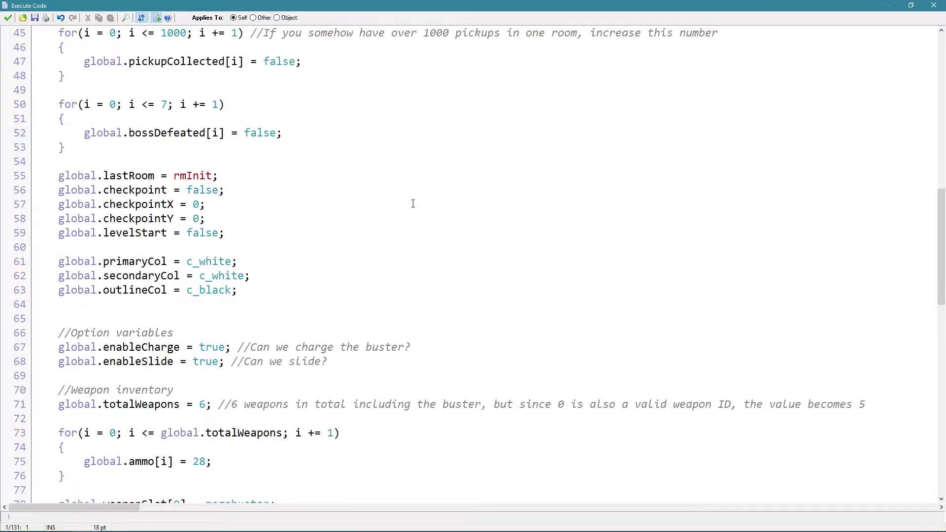
scroll(413, 203, "down", 7)
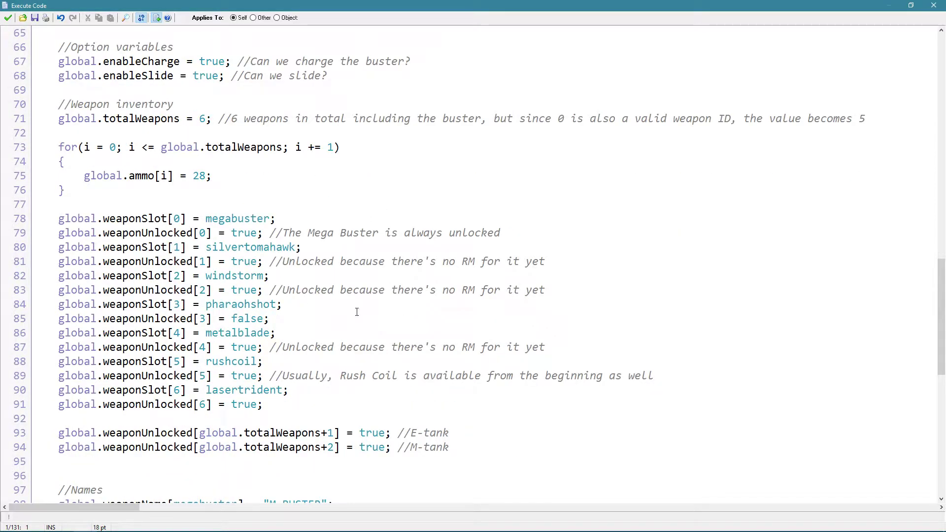
left_click_drag(171, 334, 287, 333)
left_click(288, 335)
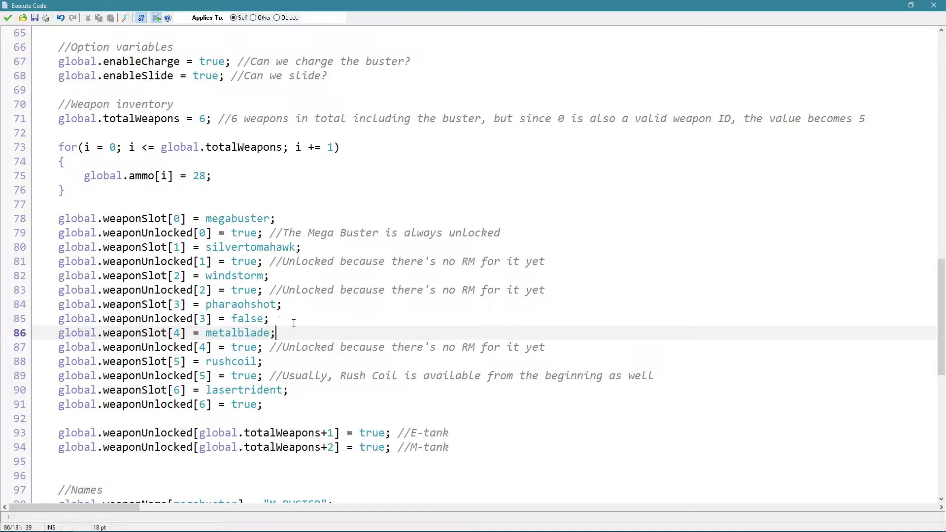
key("ctrl+s")
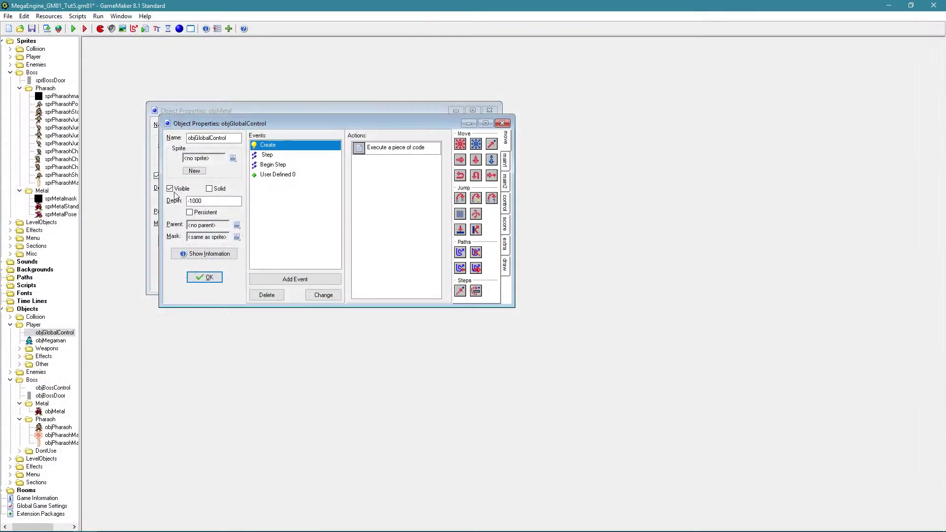
left_click(191, 264)
- Change objMetal's weaponID from 3 to 4 and save its code
double_click(383, 135)
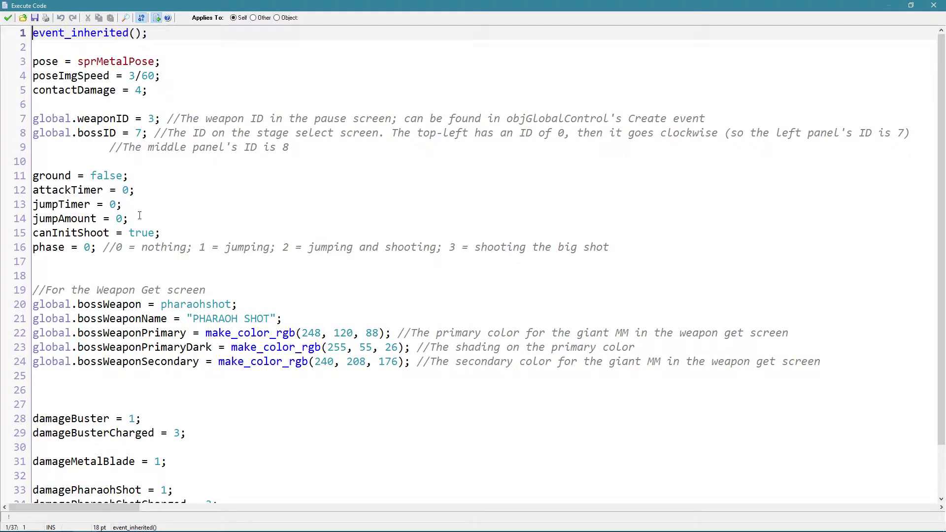
left_click(153, 121)
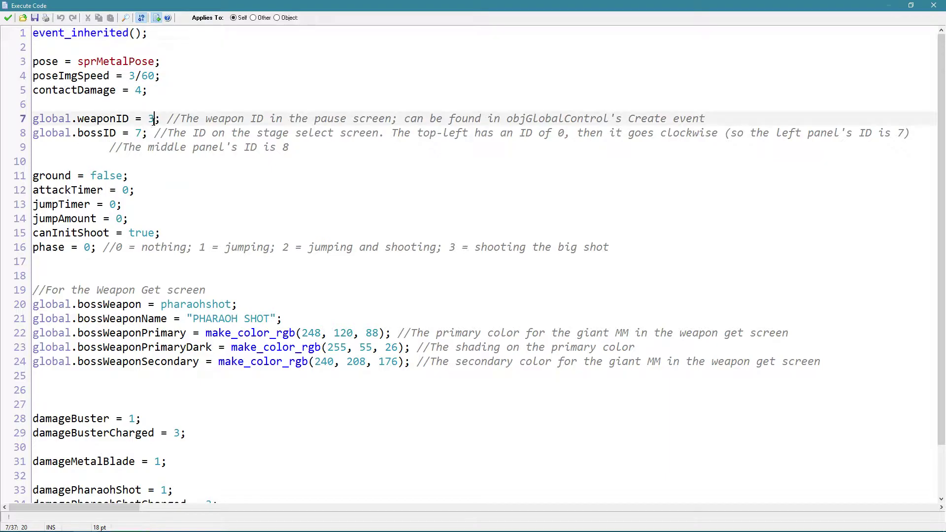
key("BackSpace")
type("4")
left_click(8, 19)
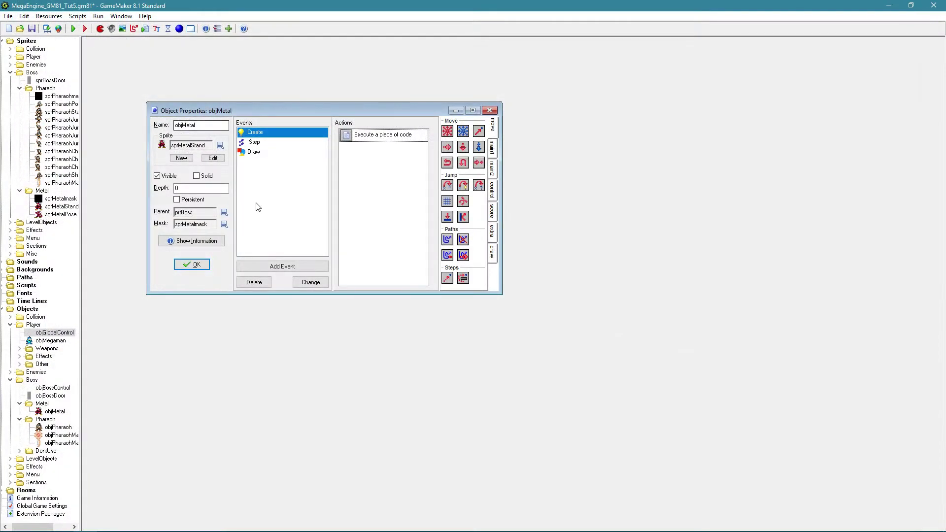
- Set weaponUnlocked[4] to false in objGlobalControl, then reopen objMetal's Create code
double_click(55, 333)
double_click(409, 160)
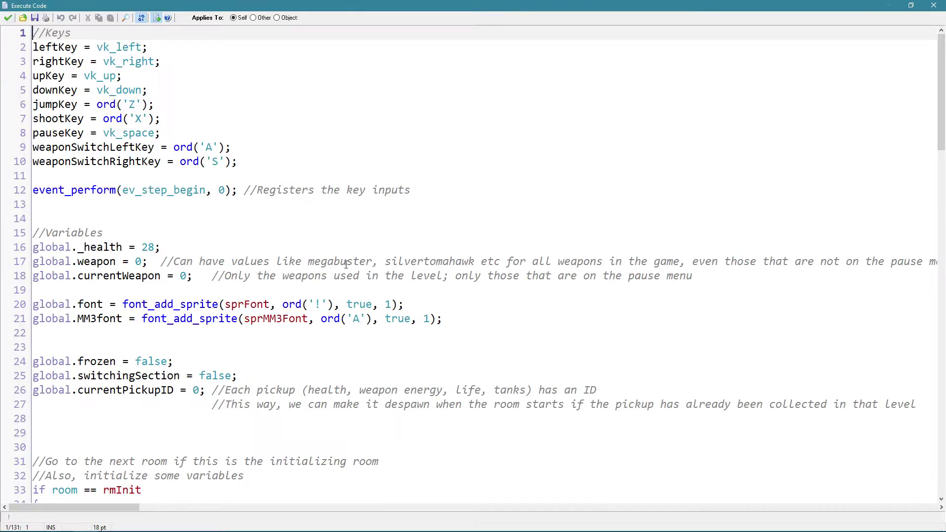
scroll(245, 329, "down", 15)
scroll(246, 330, "down", 7)
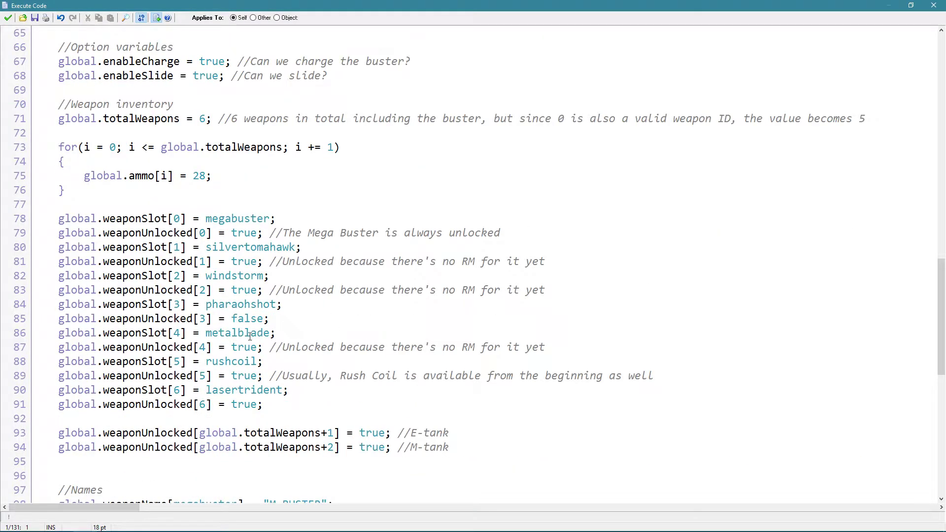
double_click(243, 349)
type("false")
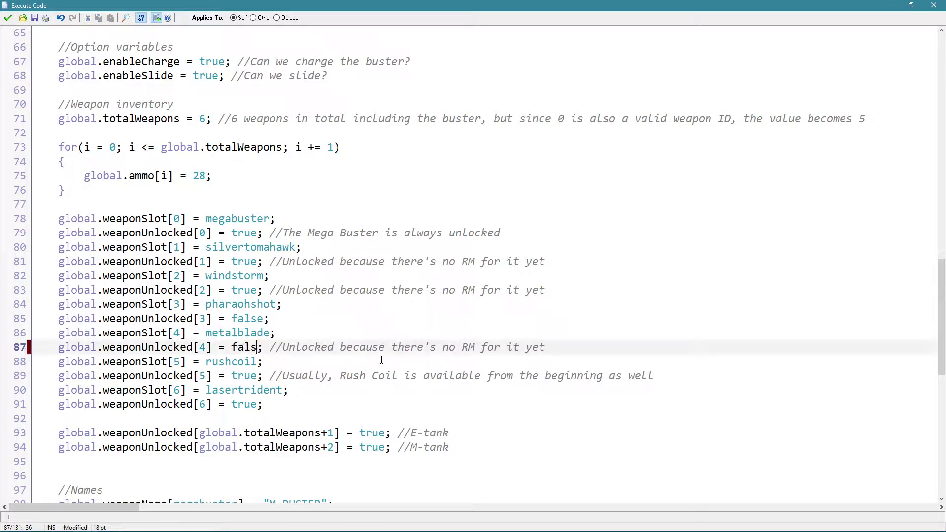
left_click(8, 18)
left_click(223, 290)
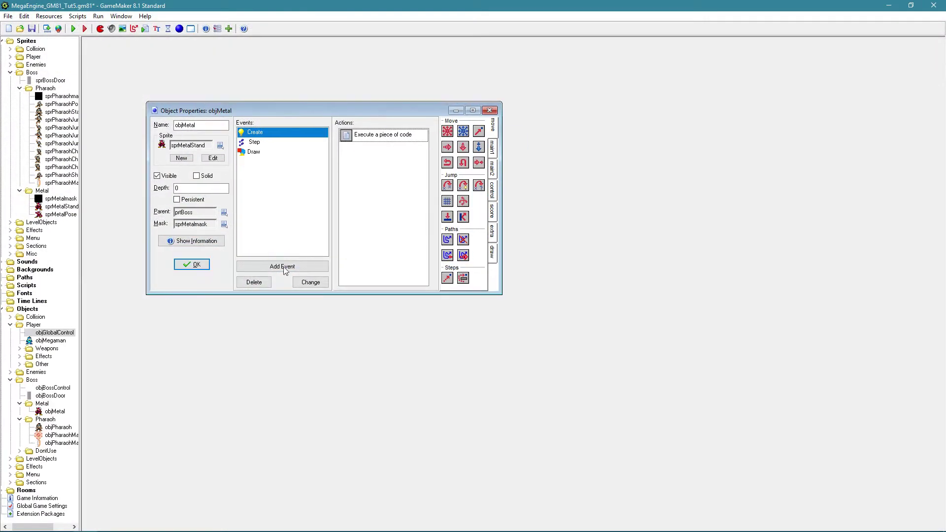
double_click(386, 191)
scroll(319, 179, "down", 2)
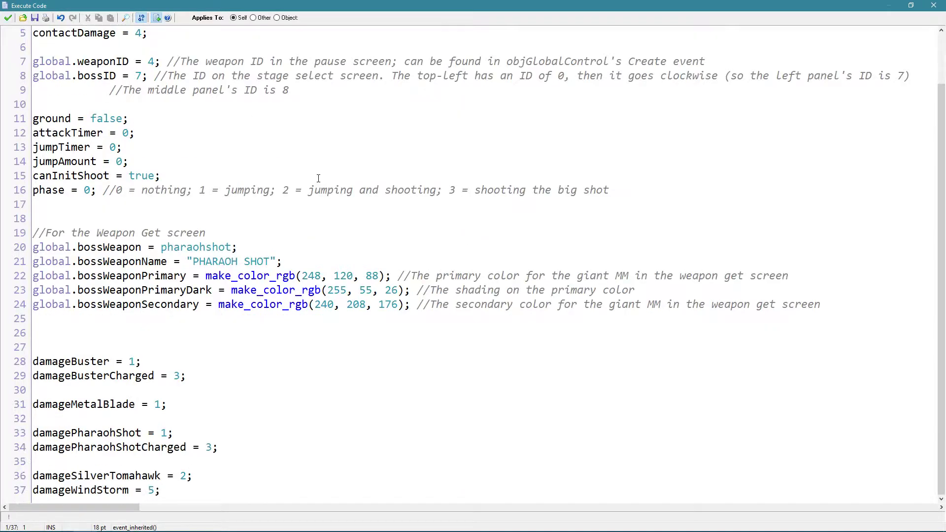
scroll(316, 171, "up", 2)
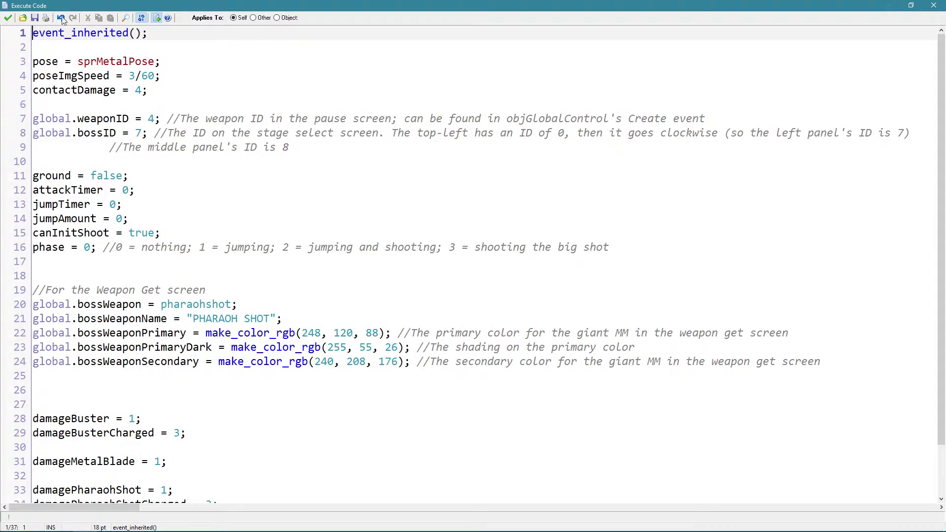
left_click_drag(82, 7, 434, 106)
double_click(433, 106)
left_click(8, 18)
scroll(6, 289, "right", 2)
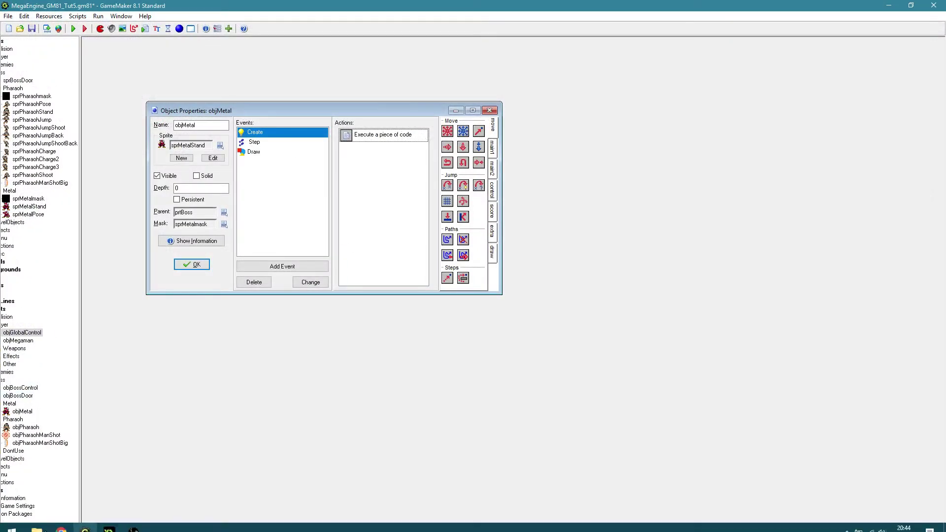
left_click_drag(58, 527, 30, 527)
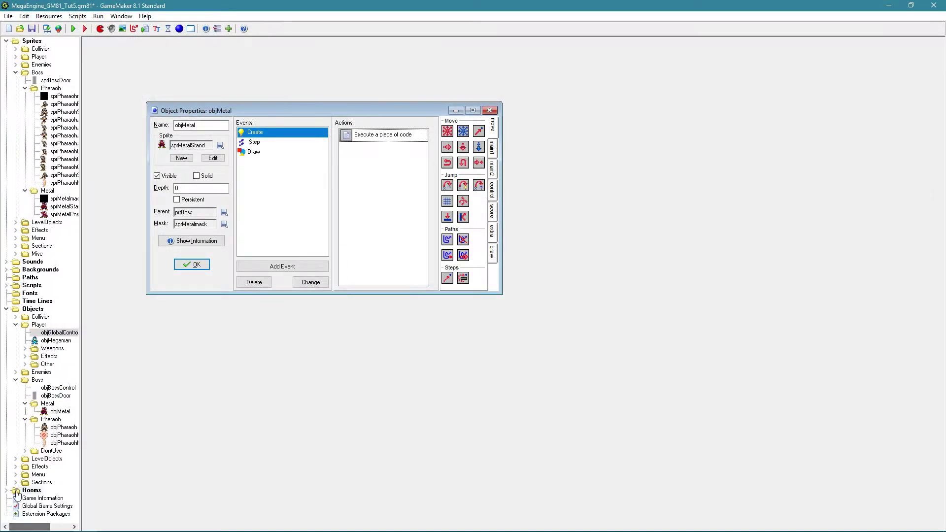
left_click(10, 491)
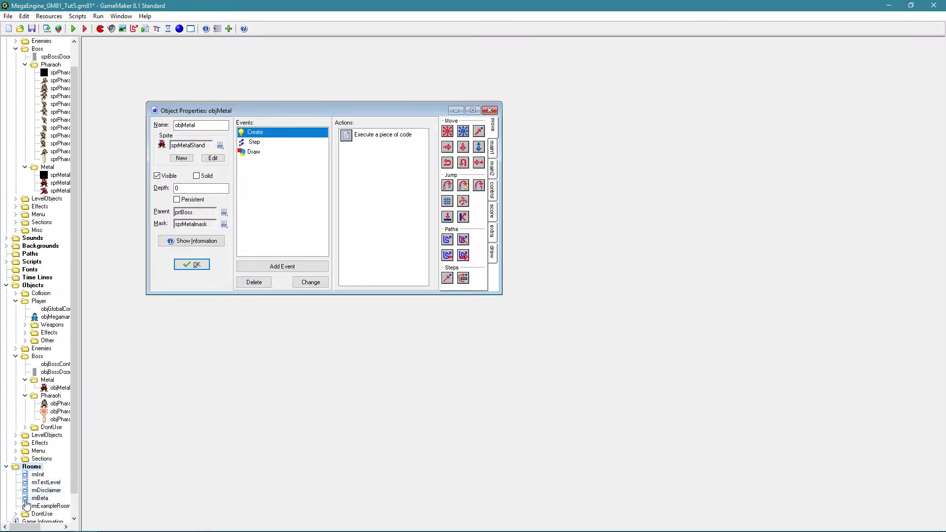
left_click(16, 515)
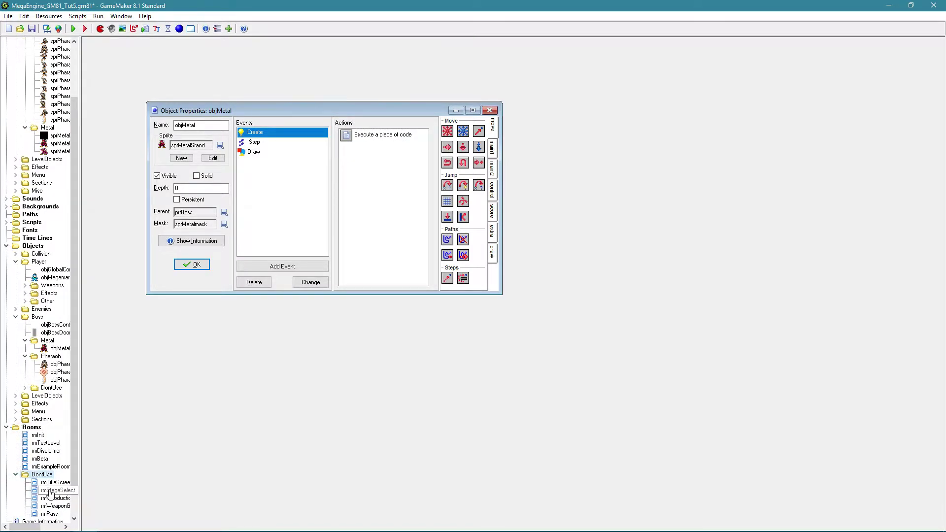
double_click(50, 491)
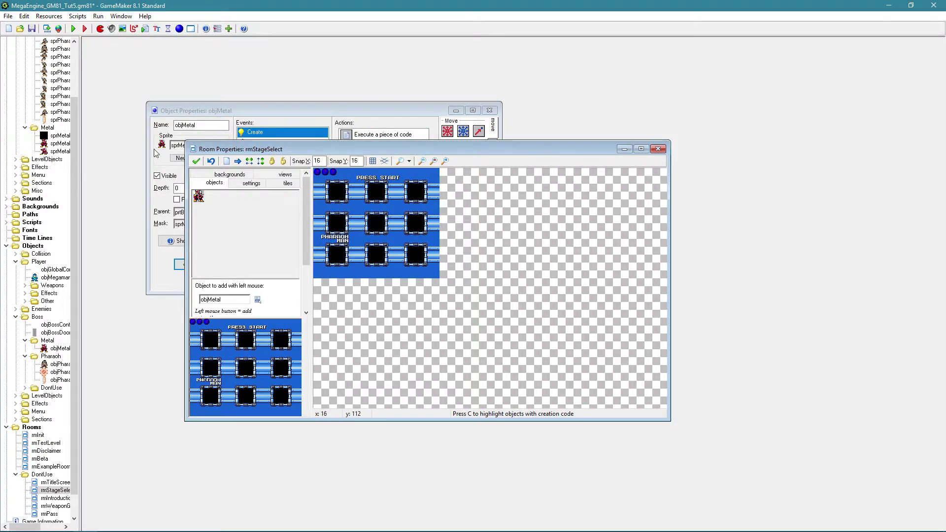
left_click(196, 161)
- Change bossID from 7 to 6 and delete the attackTimer-to-canInitShoot and phase lines
double_click(383, 134)
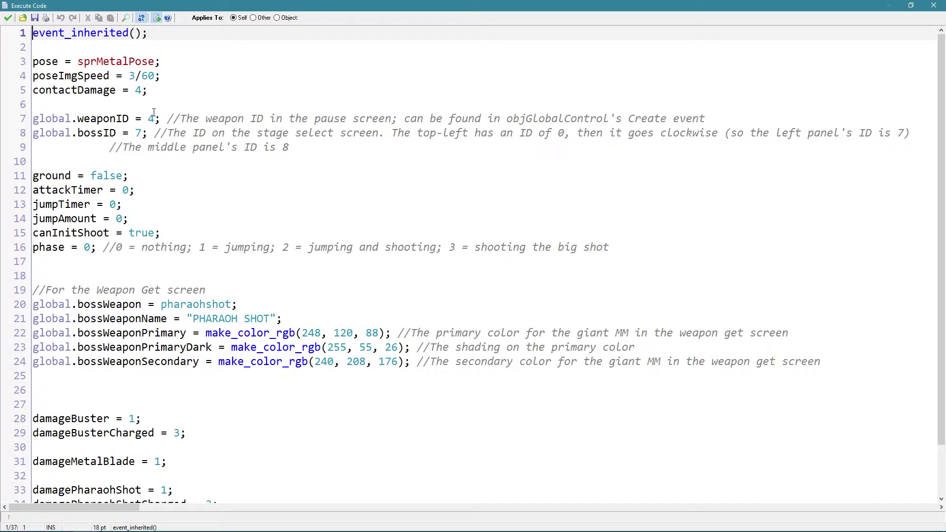
double_click(135, 134)
type("6")
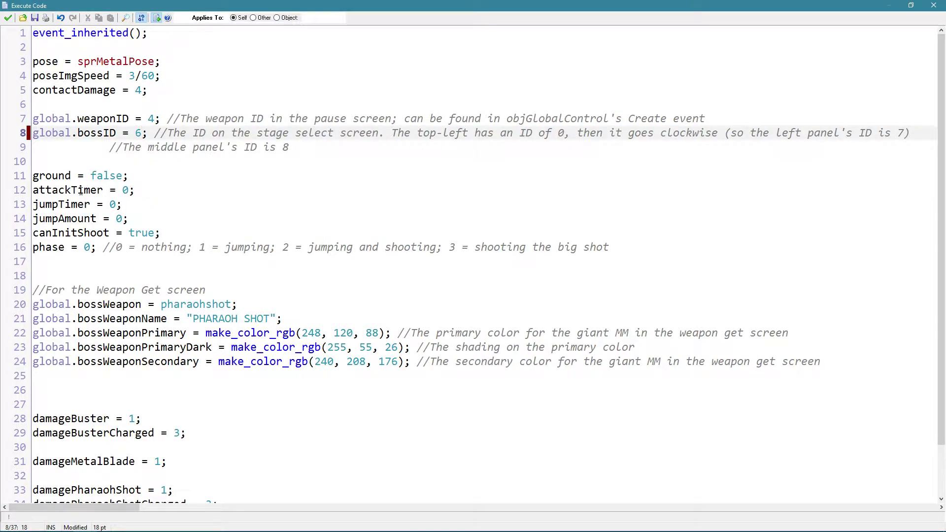
left_click(81, 192)
left_click(142, 176)
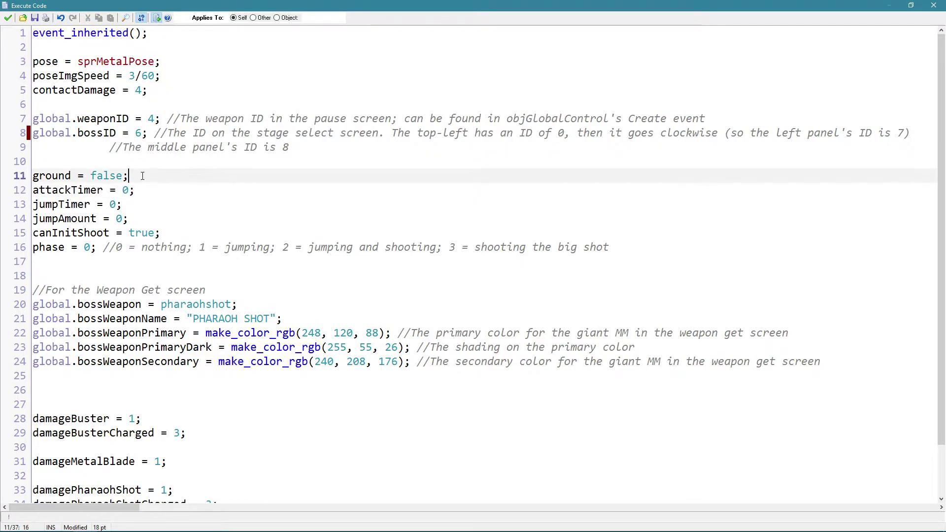
left_click_drag(145, 178, 200, 235)
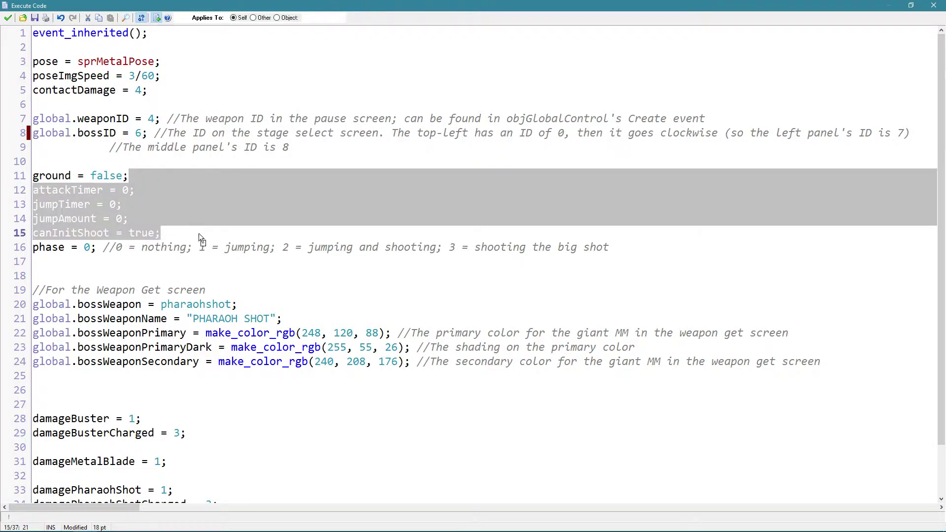
key("Delete")
left_click_drag(634, 190, 624, 184)
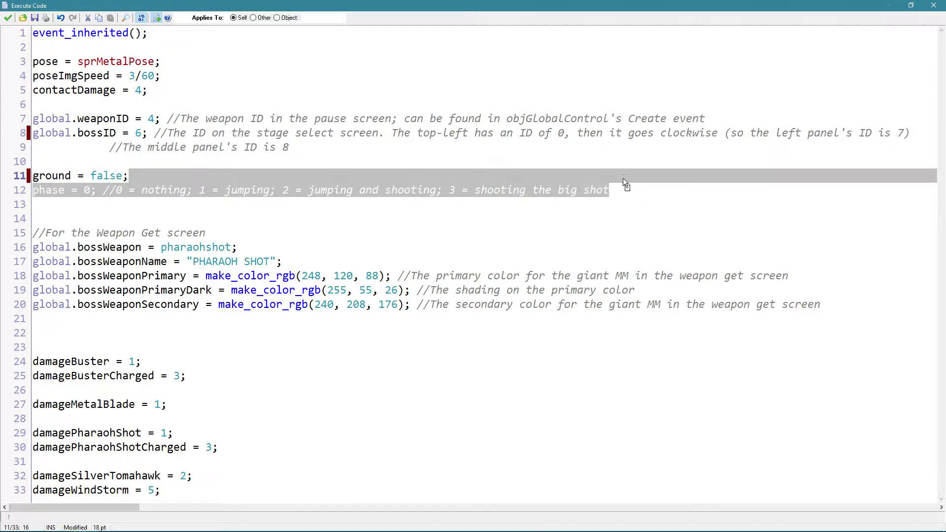
key("Delete")
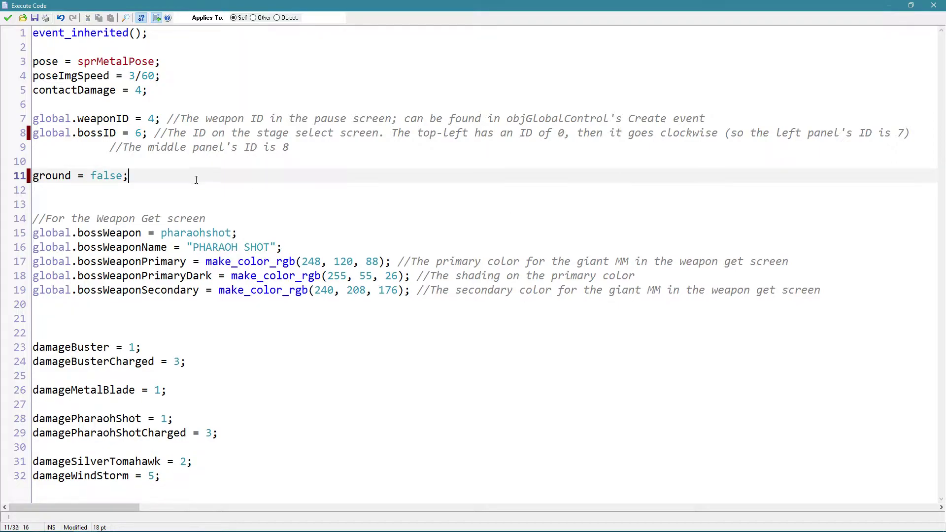
- Set bossWeapon to metalblade and bossWeaponName to "METAL BLADE", then save the code
double_click(185, 233)
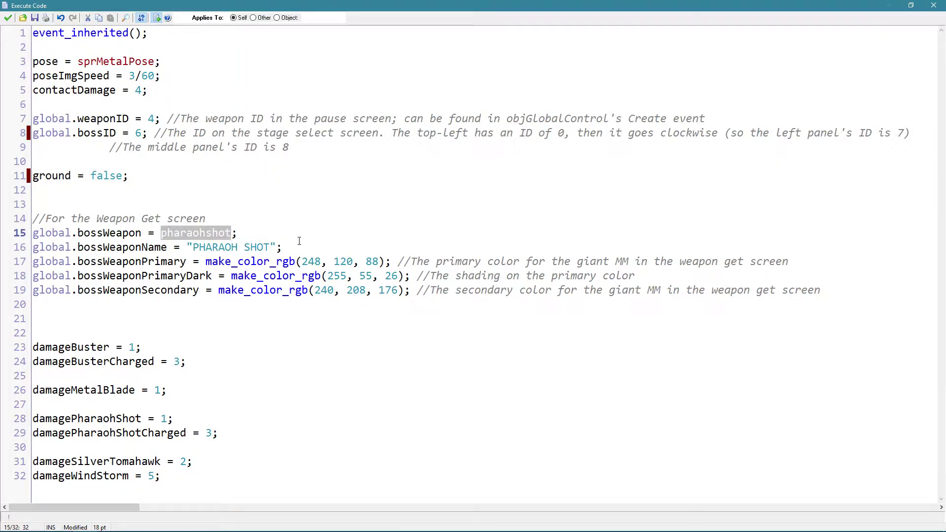
type("metalblade")
left_click(270, 247)
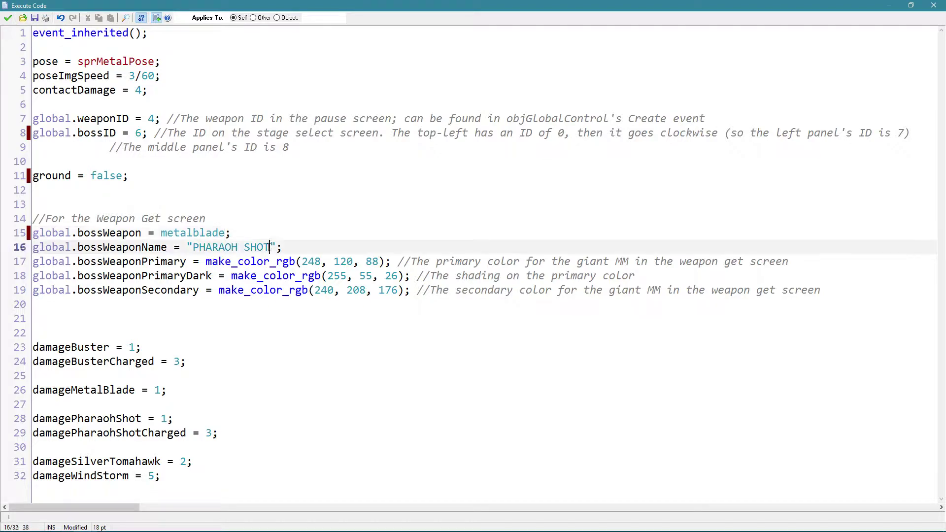
left_click_drag(270, 247, 193, 249)
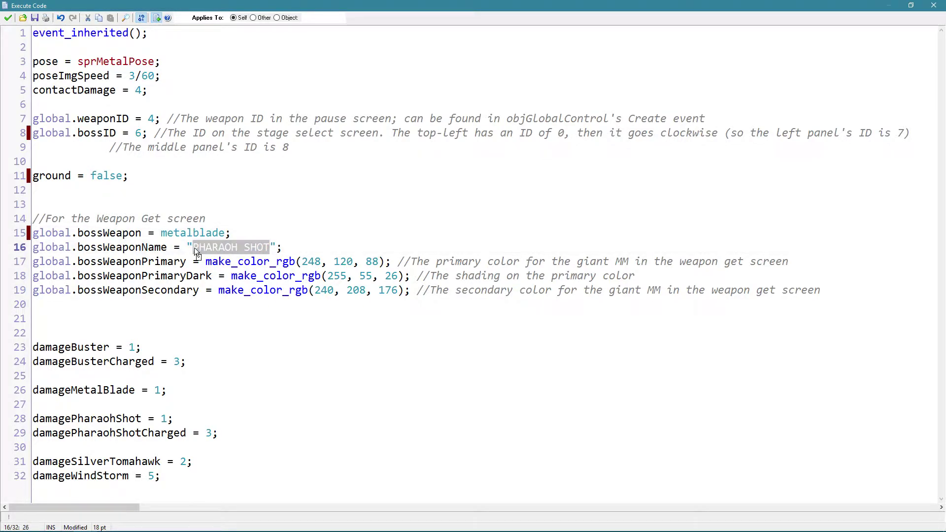
type("METAL BLADE")
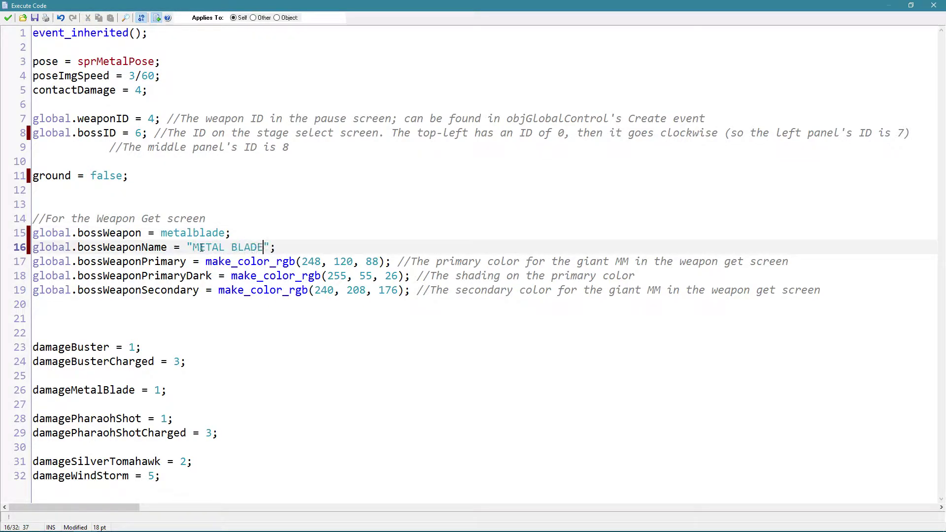
left_click(180, 261)
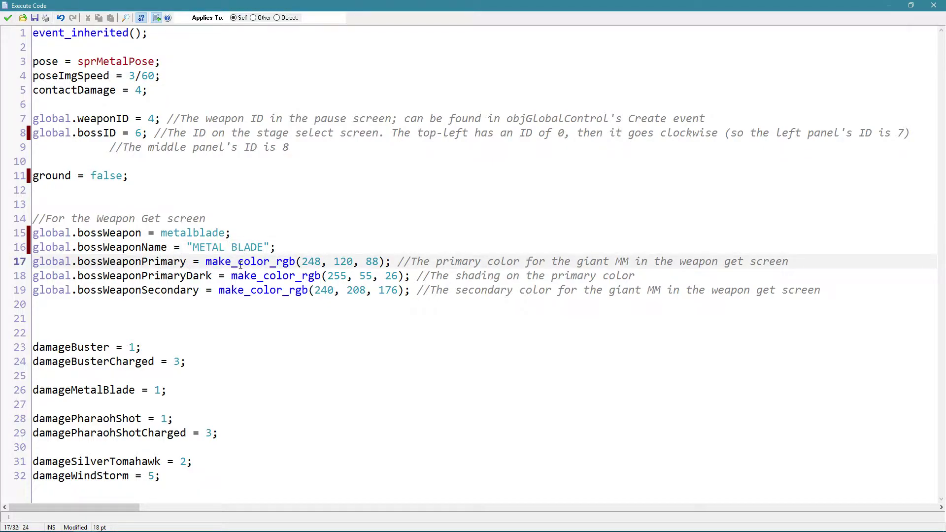
left_click(215, 276)
left_click(290, 276)
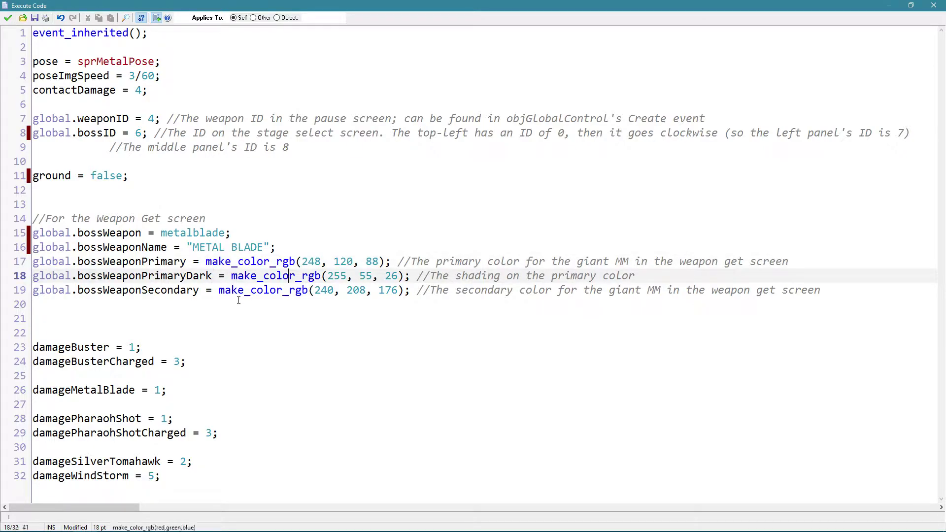
left_click(199, 290)
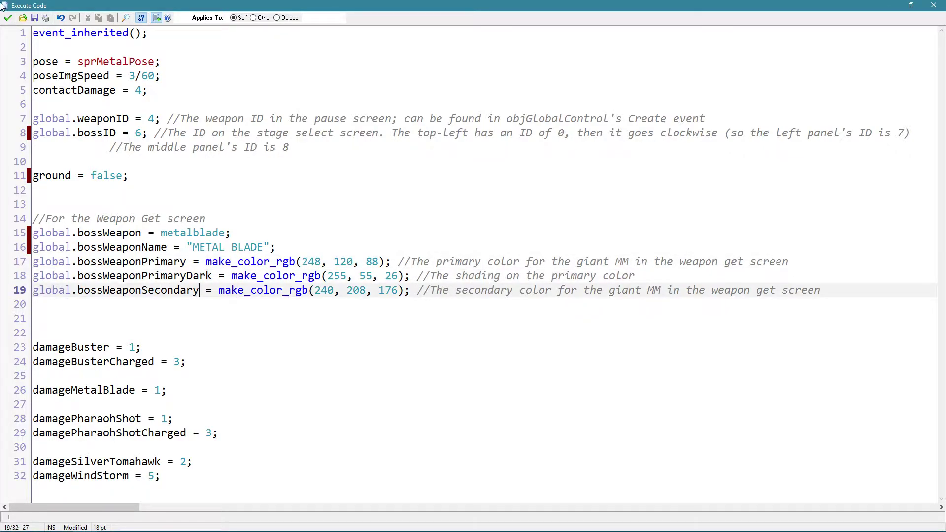
left_click(8, 18)
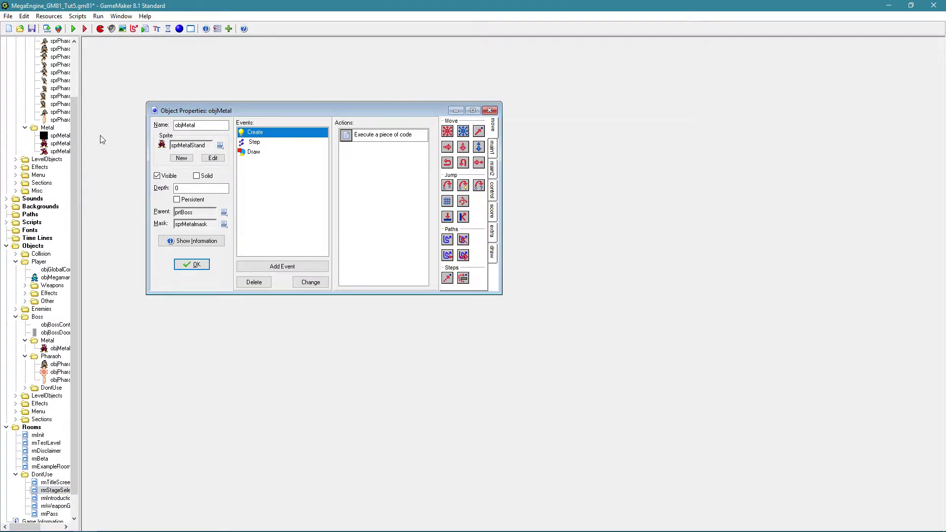
left_click_drag(75, 118, 75, 54)
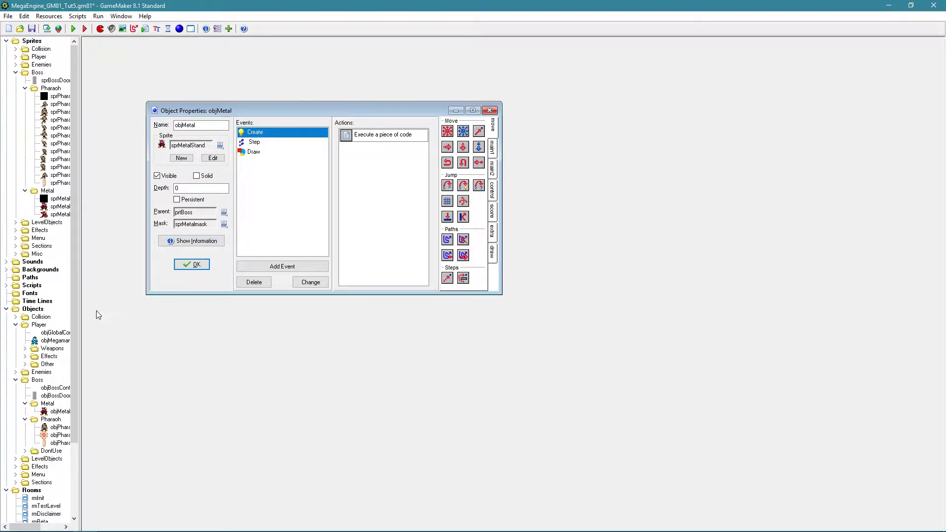
- Copy the Metal Blade colour lines from objMegaman's User Defined 0 weapon-colour code
double_click(68, 341)
left_click(333, 223)
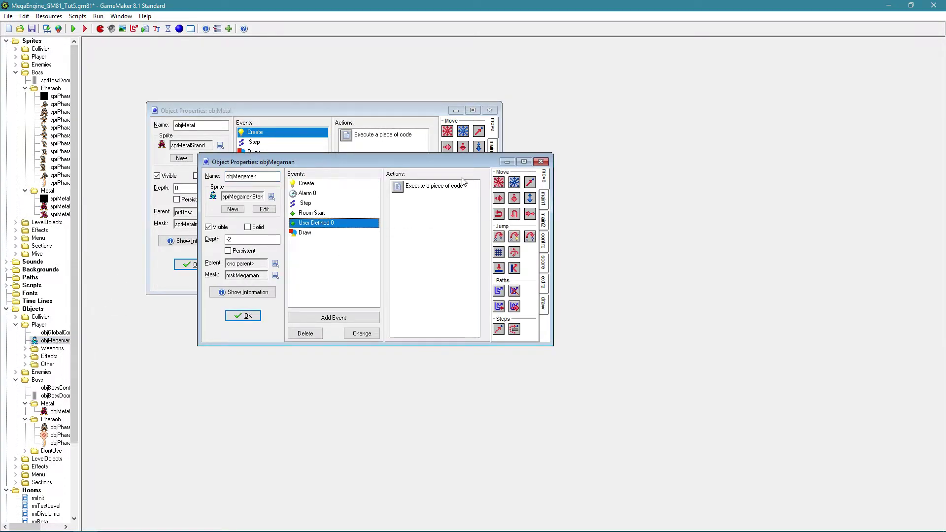
double_click(457, 202)
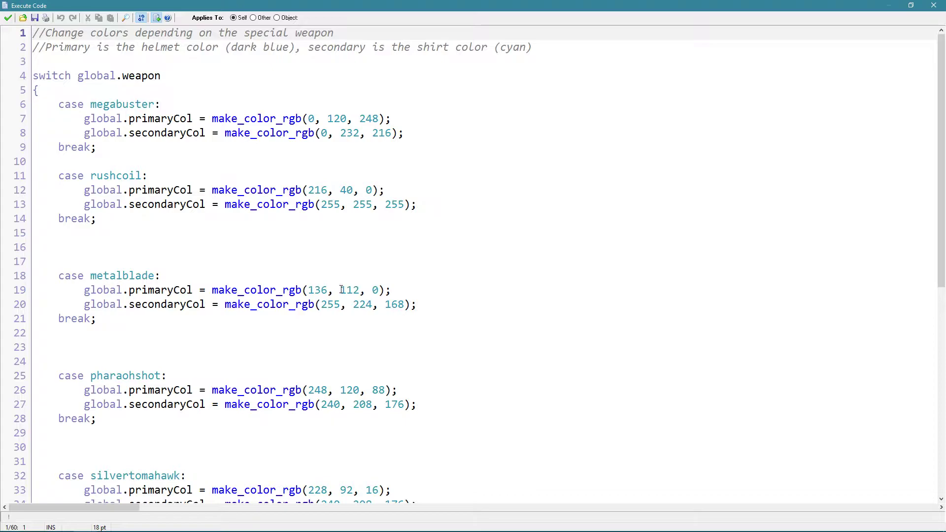
left_click_drag(433, 306, 482, 315)
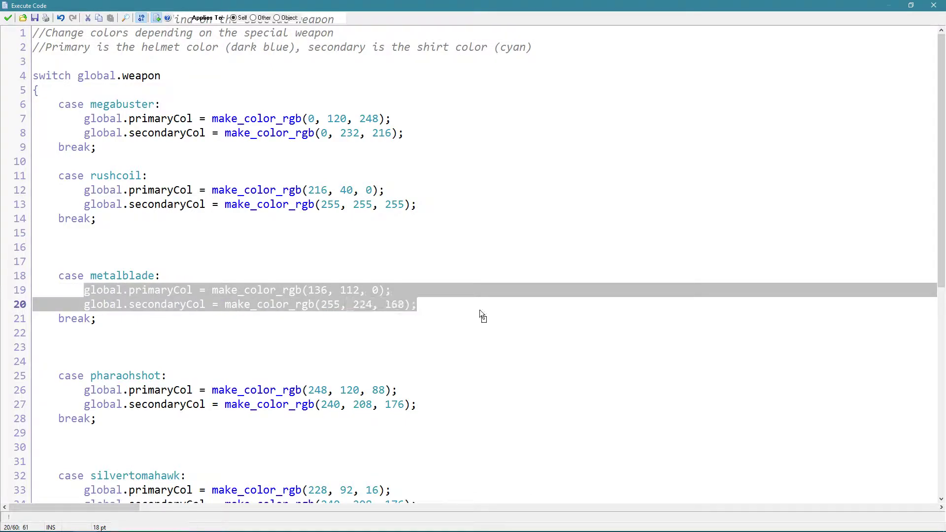
left_click(345, 293)
left_click(8, 17)
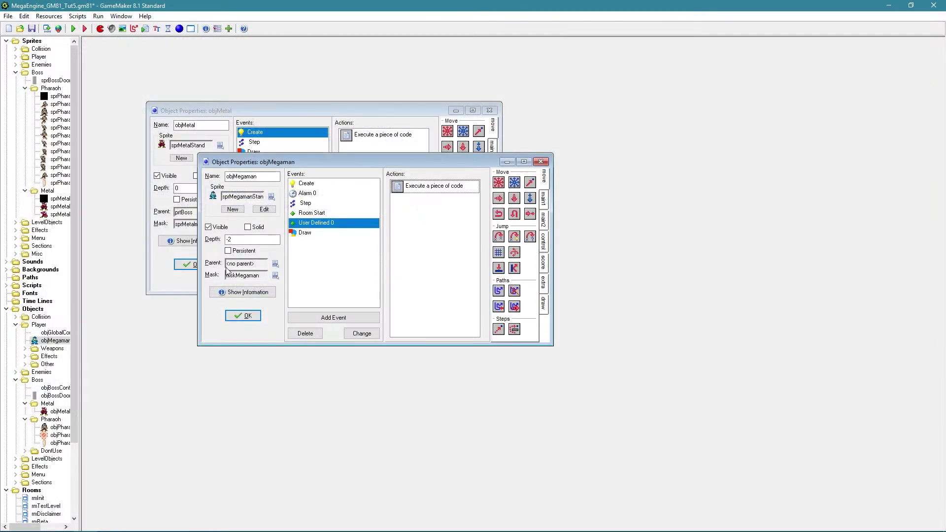
left_click(235, 316)
- In objMetal's Create code, replace the primary and secondary colours with Metal Blade's 136, 112, 0 and 255, 224, 168
double_click(383, 135)
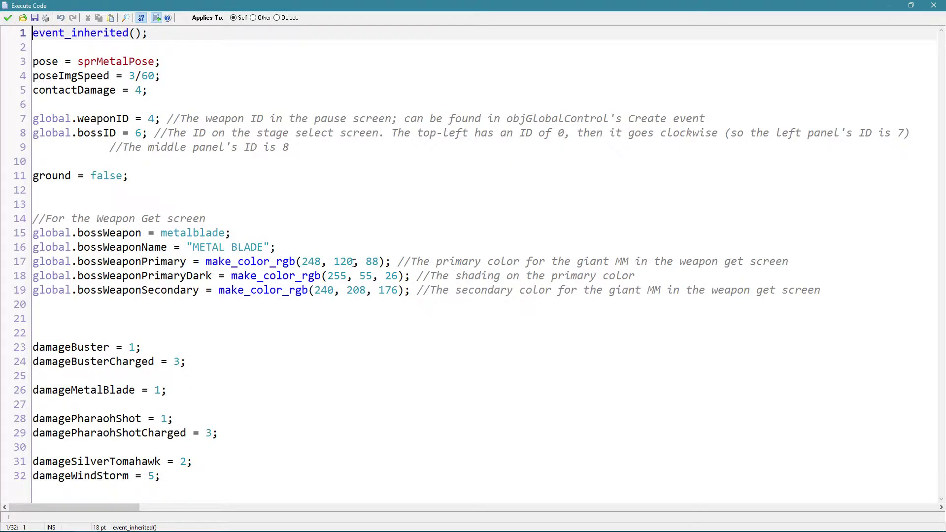
left_click(833, 291)
key("Return")
key("Return")
key("ctrl+v")
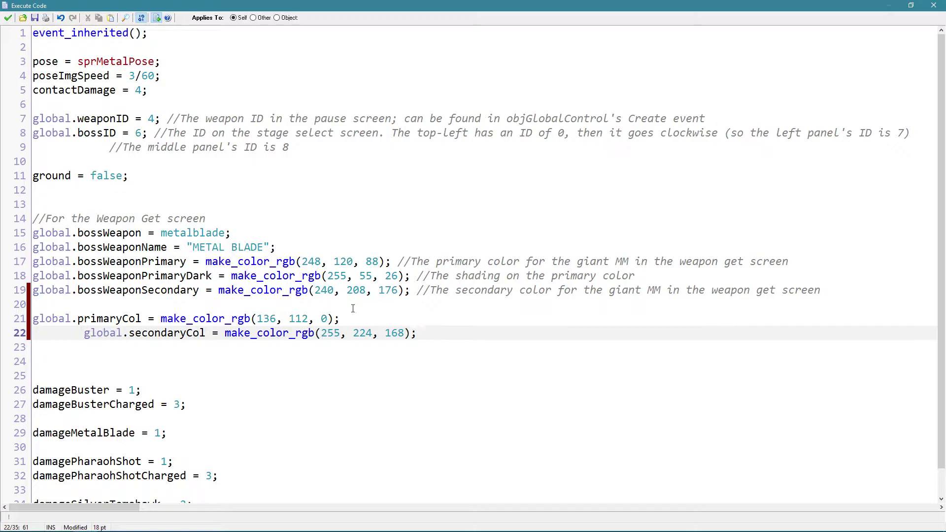
left_click_drag(334, 318, 161, 317)
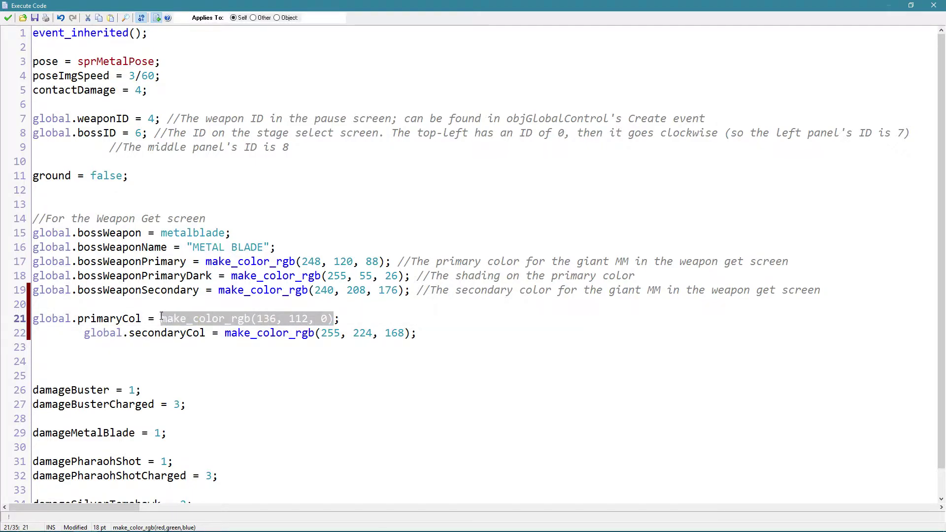
left_click_drag(206, 262, 391, 262)
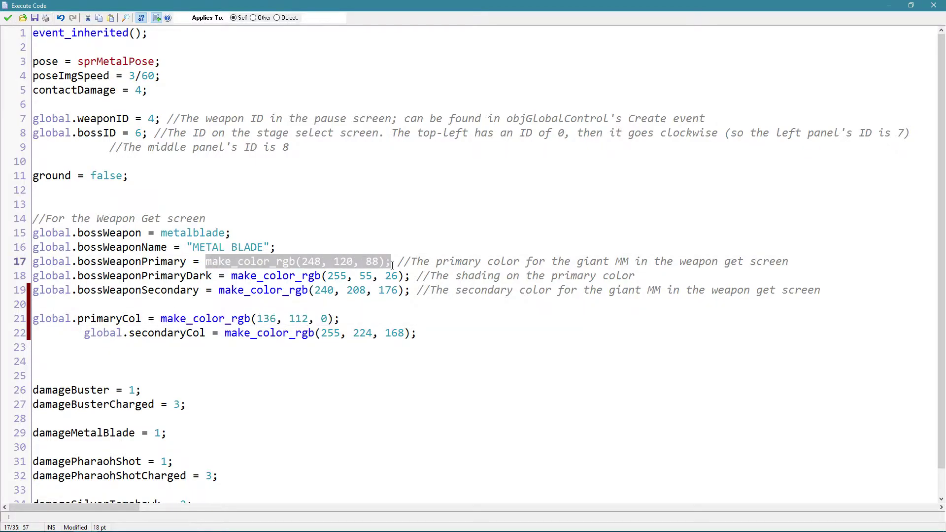
key("ctrl+v")
left_click_drag(412, 335, 225, 334)
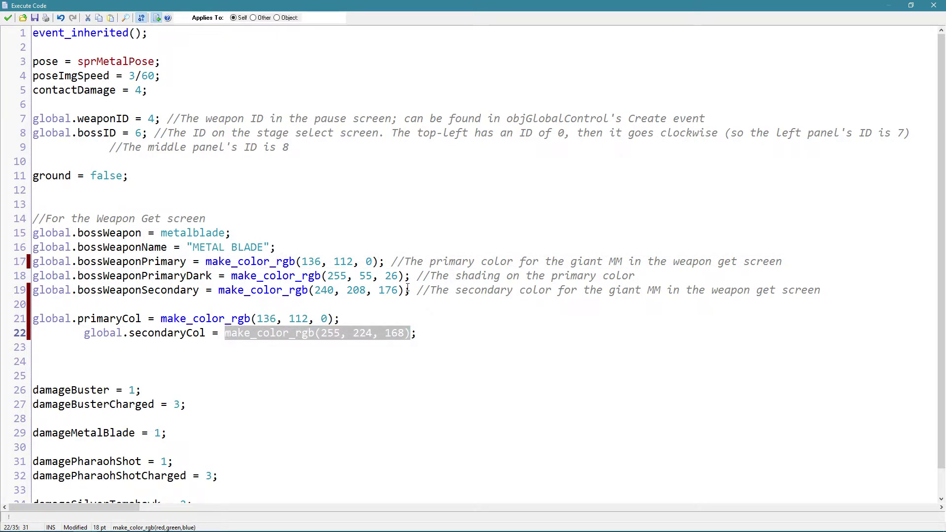
left_click_drag(409, 290, 219, 290)
key("ctrl+v")
left_click_drag(513, 334, 834, 287)
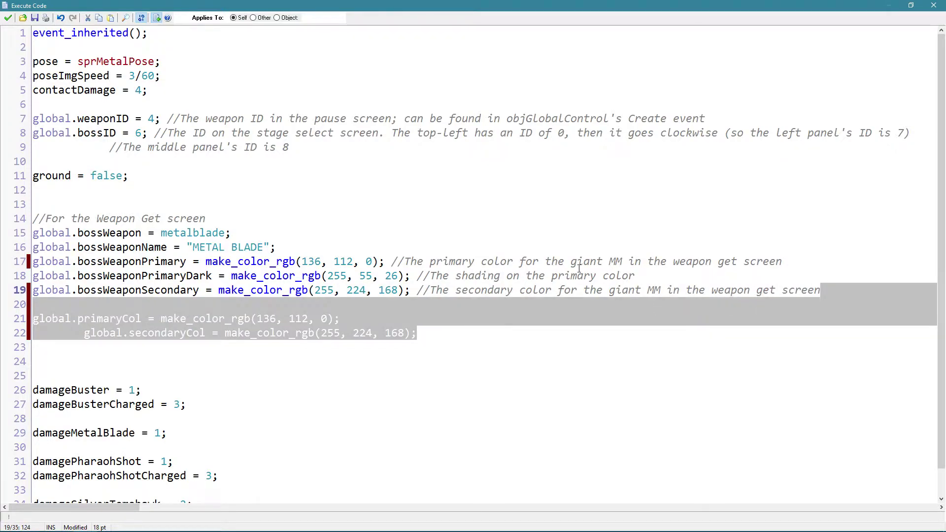
key("Delete")
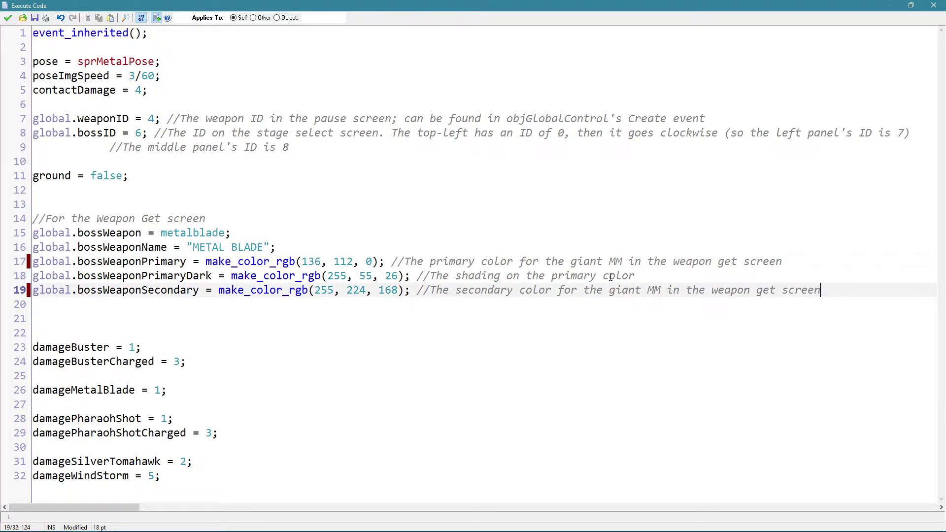
- Change line 18's bossWeaponPrimaryDark colour to make_color_rgb(136, 112, 0)
double_click(334, 276)
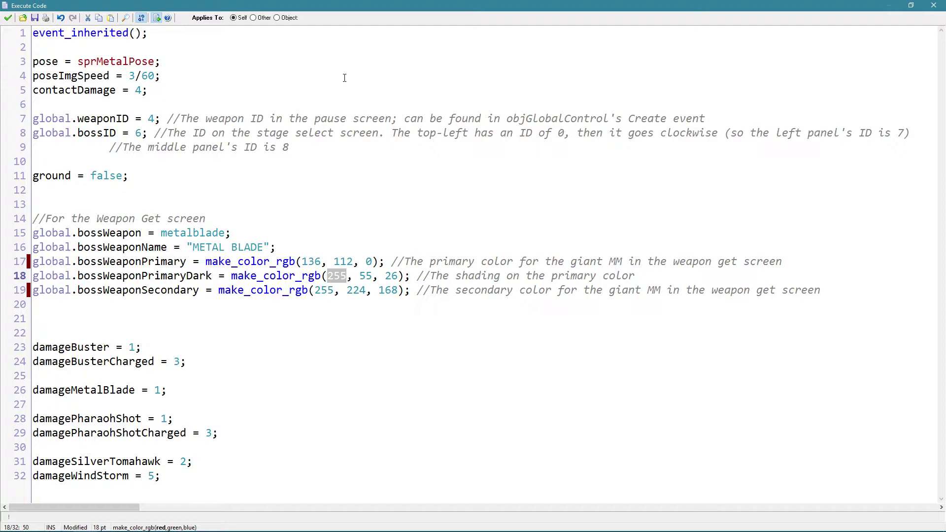
type("163")
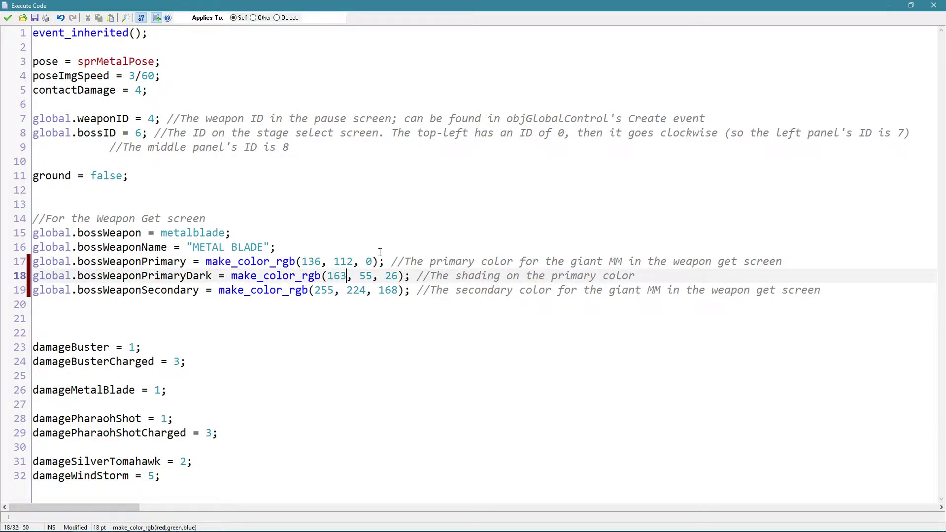
key("BackSpace")
key("BackSpace")
type("36")
left_click(373, 277)
key("BackSpace")
key("BackSpace")
type("112")
left_click(398, 277)
key("BackSpace")
key("BackSpace")
type("0")
left_click(437, 291)
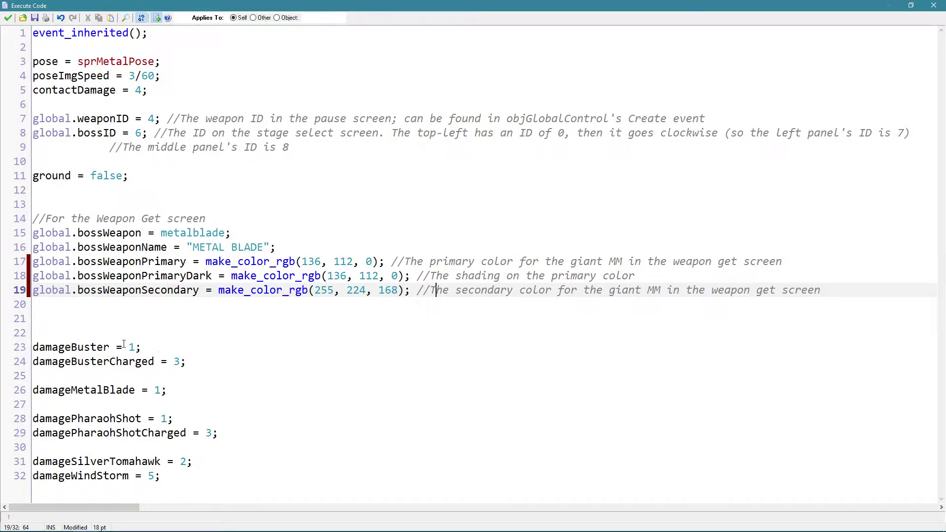
- Set damageMetalBlade to 28, damagePharaohShot 3, charged 9, and Silver Tomahawk and Wind Storm to 2
double_click(158, 390)
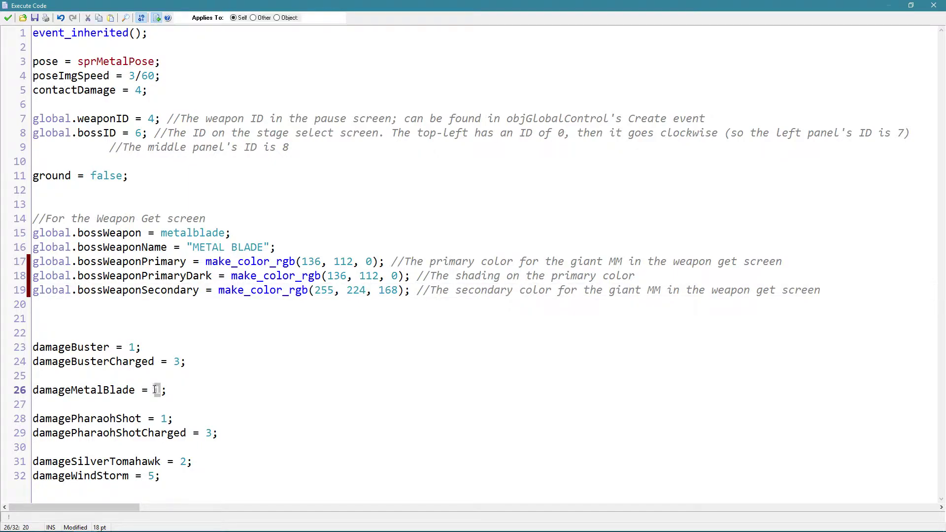
left_click(161, 390)
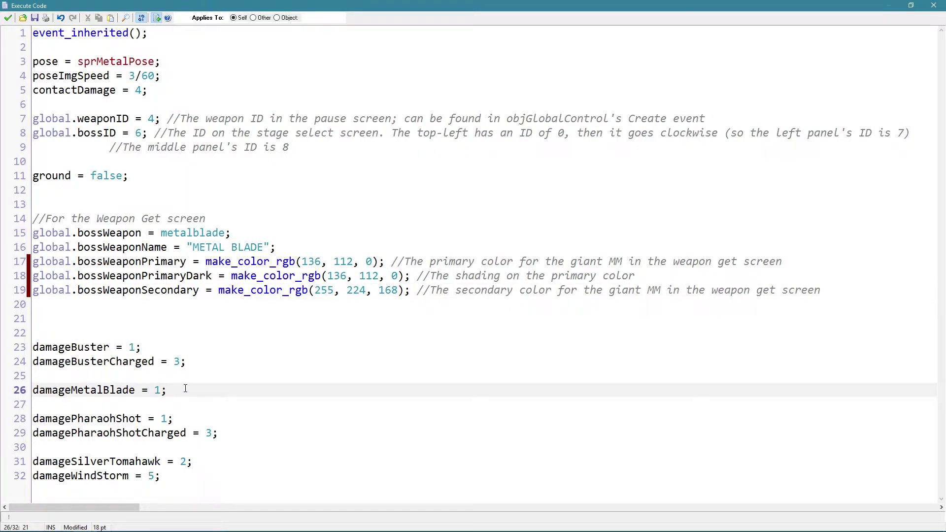
key("BackSpace")
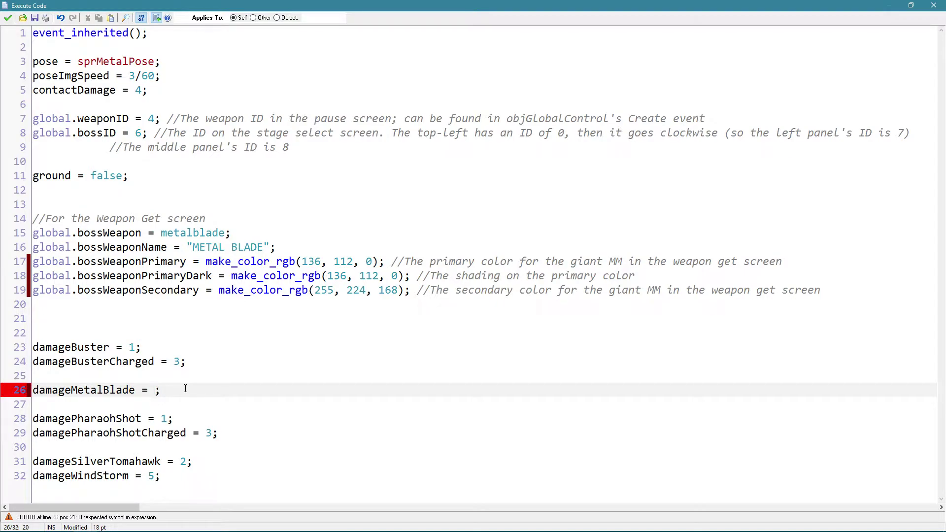
type("28")
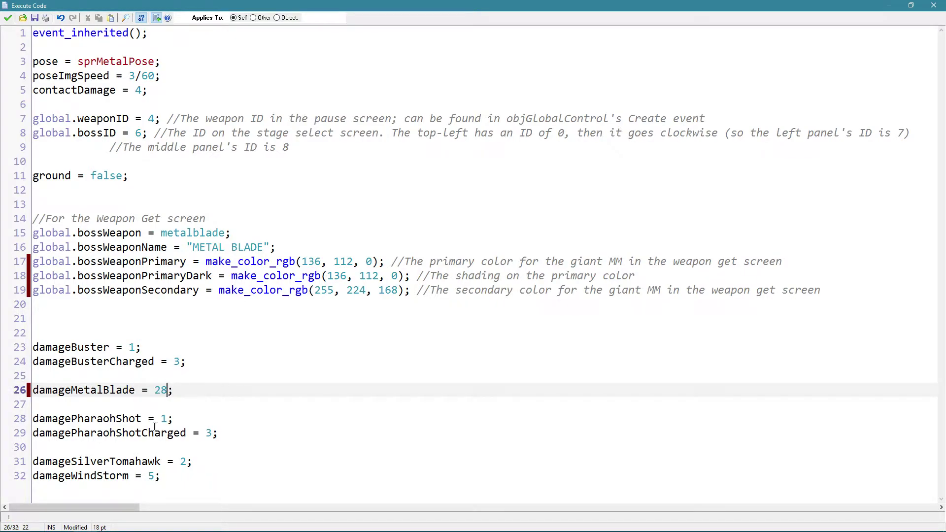
double_click(163, 419)
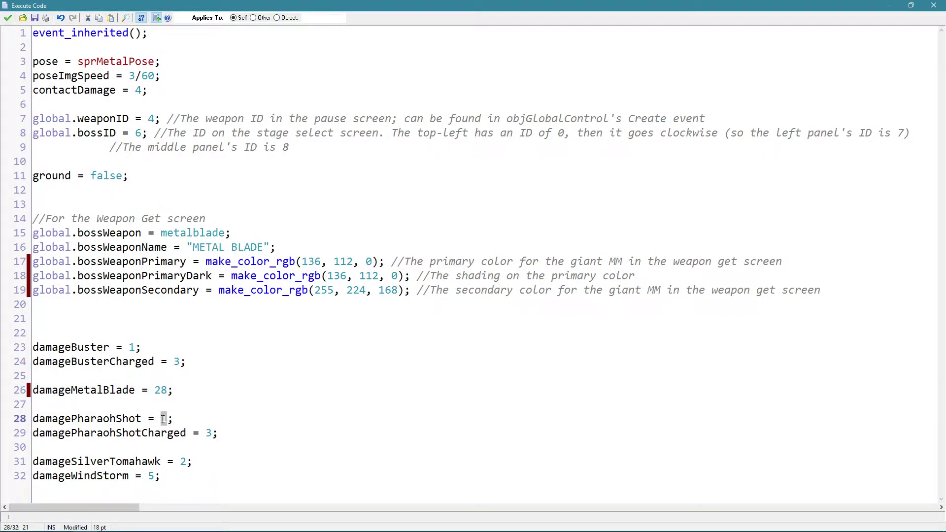
type("3")
double_click(209, 433)
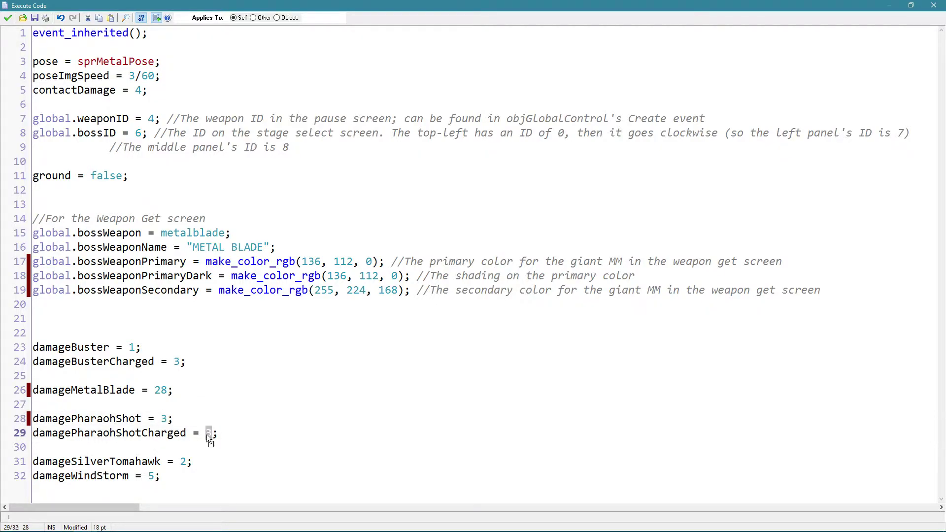
type("9")
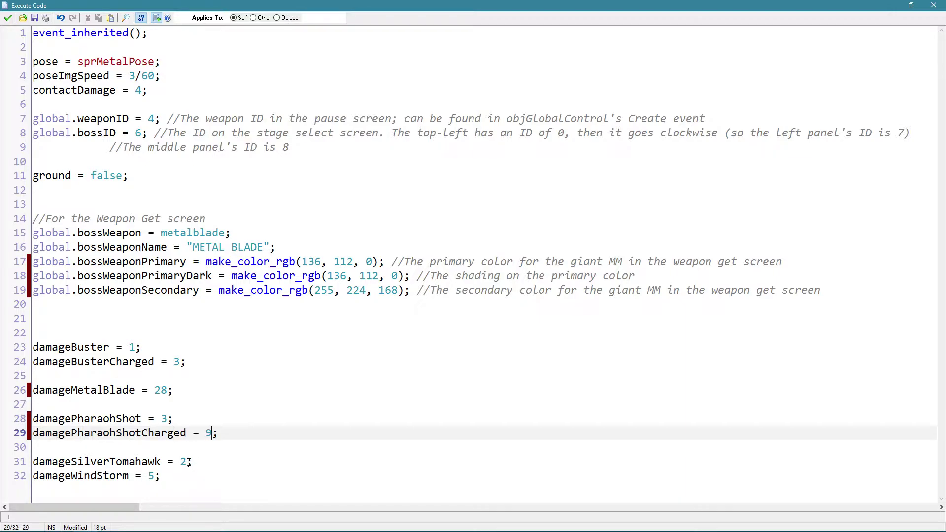
double_click(185, 462)
type("2")
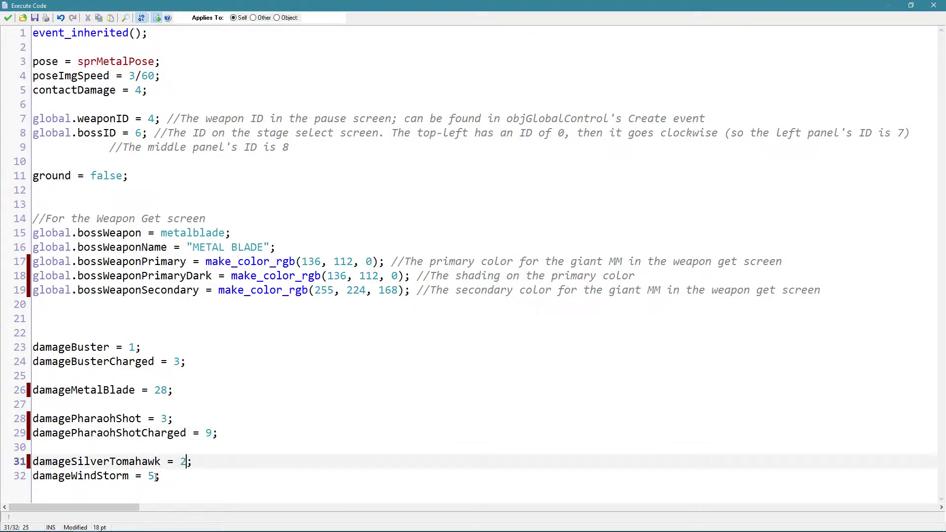
double_click(151, 477)
type("2")
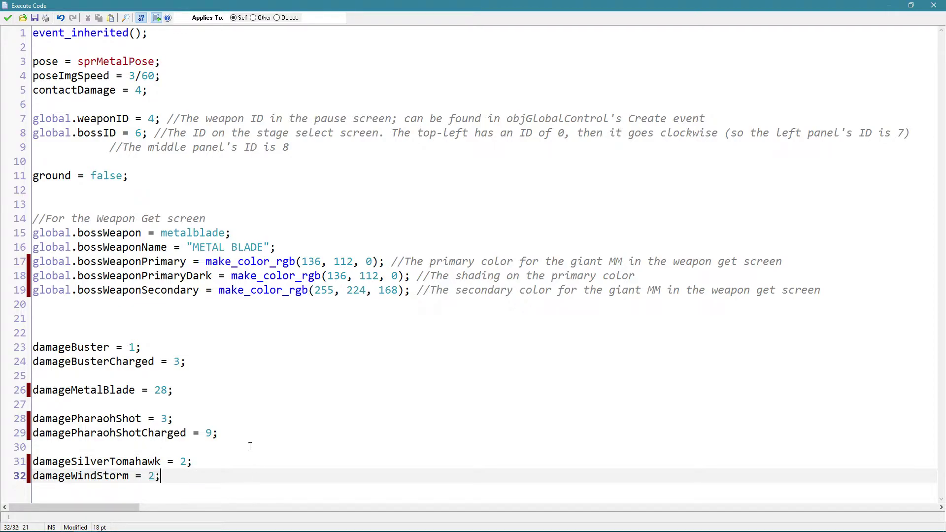
- In Metal Man's Step event code, delete the copied Pharaoh attack logic from line 7 to 295
left_click(8, 18)
left_click(310, 143)
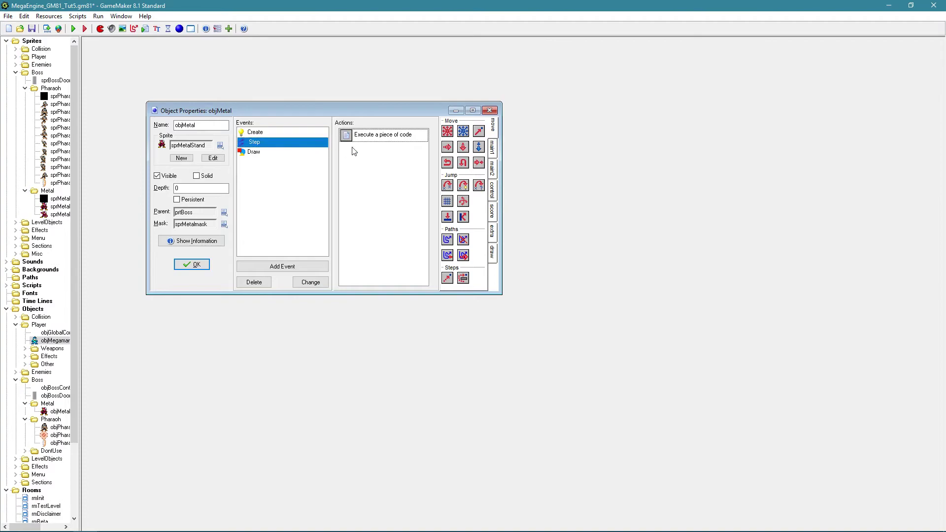
double_click(356, 139)
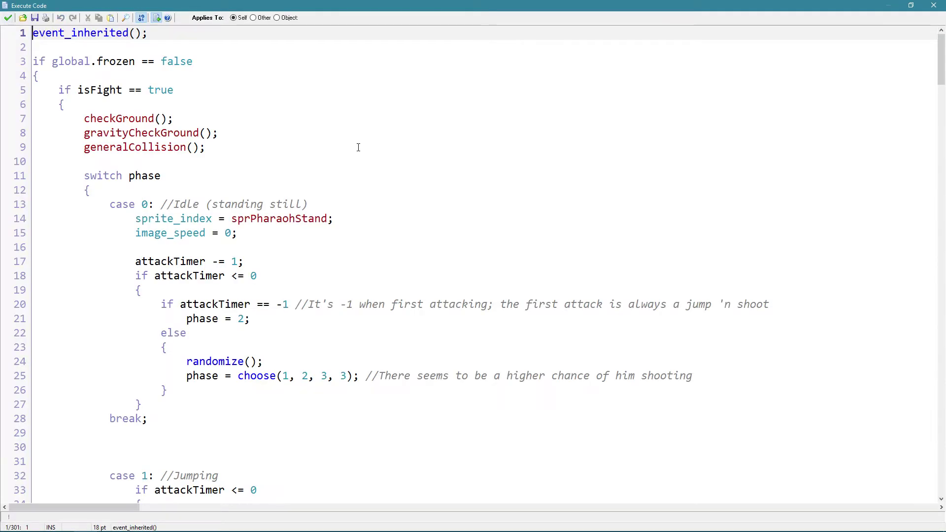
left_click(139, 38)
left_click_drag(71, 91, 123, 147)
left_click(110, 105)
mouse_move(85, 118)
left_mouse_down()
mouse_move(109, 118)
mouse_move(79, 90)
mouse_move(102, 124)
left_mouse_up()
left_click_drag(55, 102, 266, 517)
left_click_drag(264, 463, 139, 409)
key("Delete")
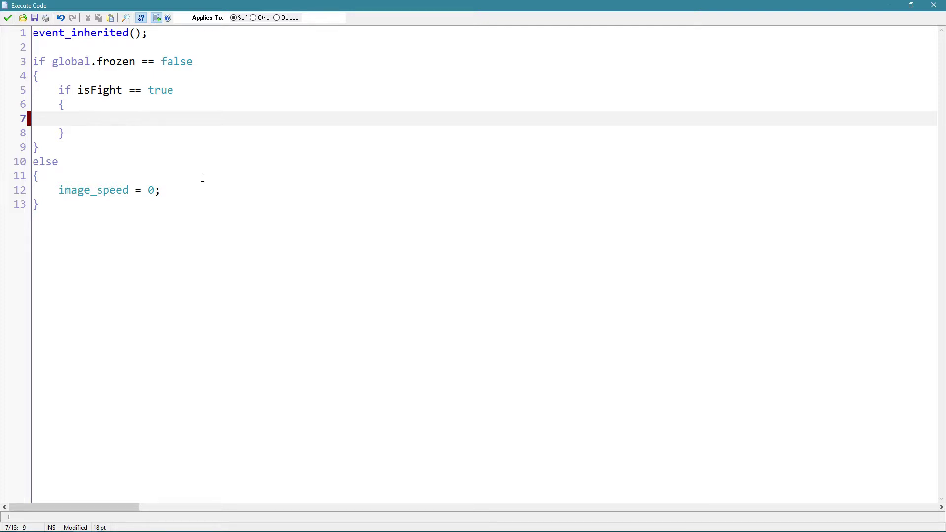
- Add sprite_index = sprMetalStand; to the fight block and save the Step code
type("sprite_u")
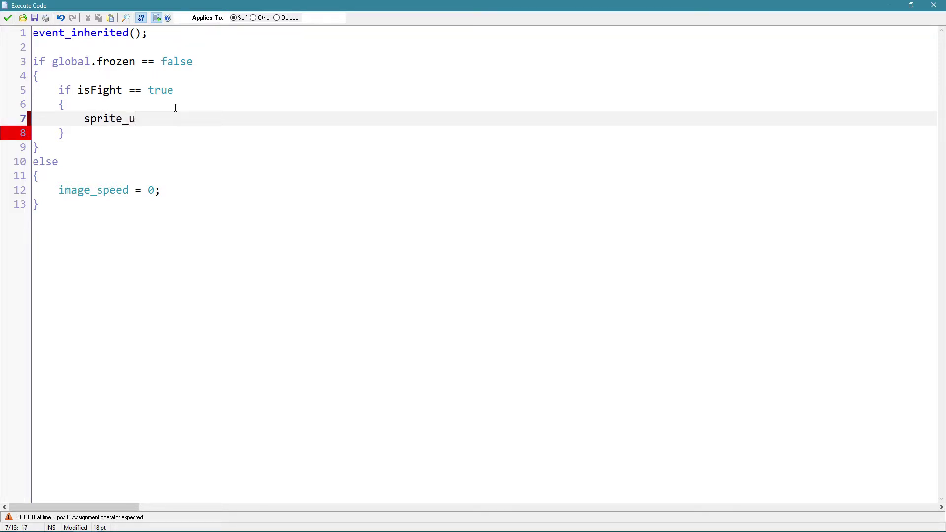
key("BackSpace")
type("index = sprMetal")
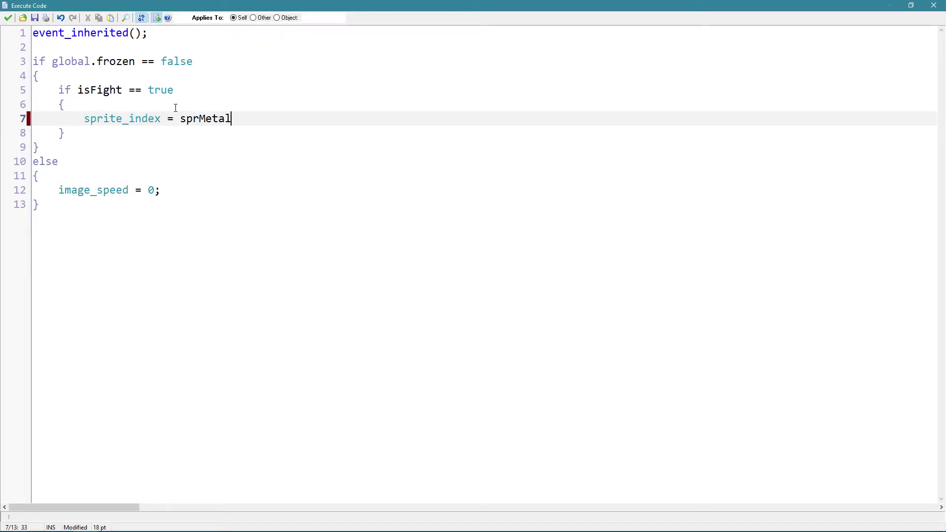
type("Stabd")
type("d;")
left_click(182, 203)
left_click(181, 186)
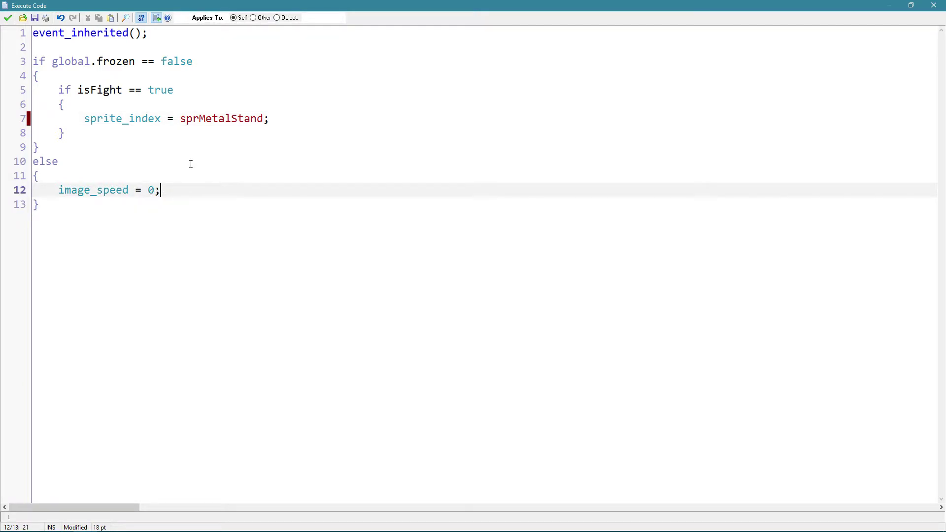
left_click(8, 18)
left_click(260, 152)
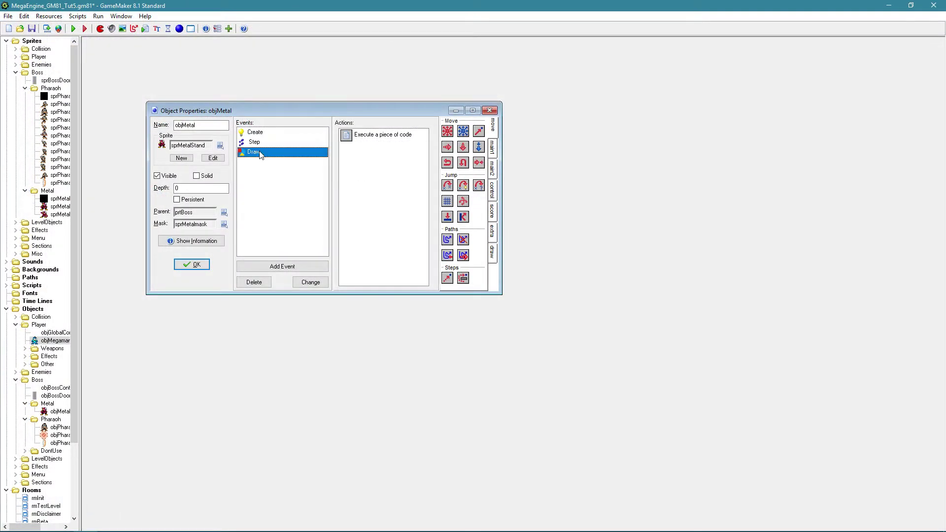
double_click(365, 138)
left_click(9, 18)
- Close Metal Man's properties and open the rmTestLevel room editor maximised
left_click(206, 265)
scroll(72, 350, "down", 1)
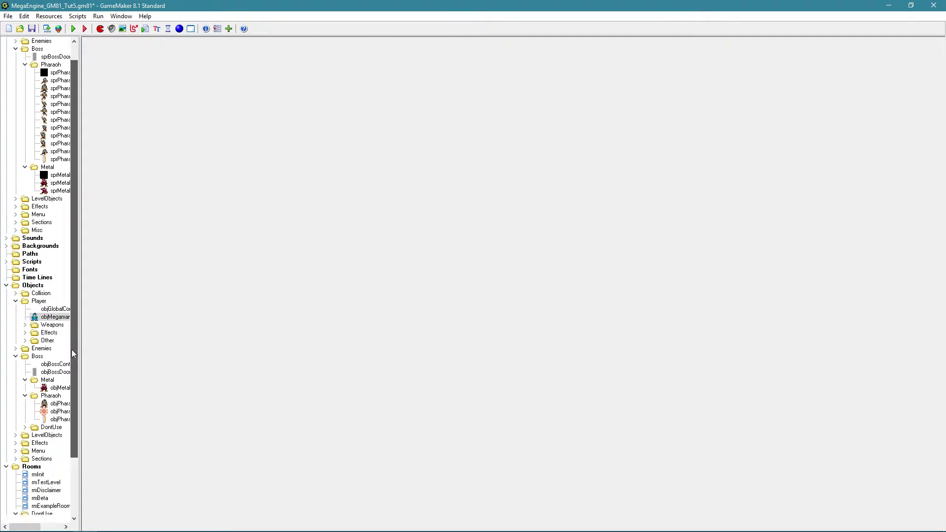
scroll(72, 350, "down", 3)
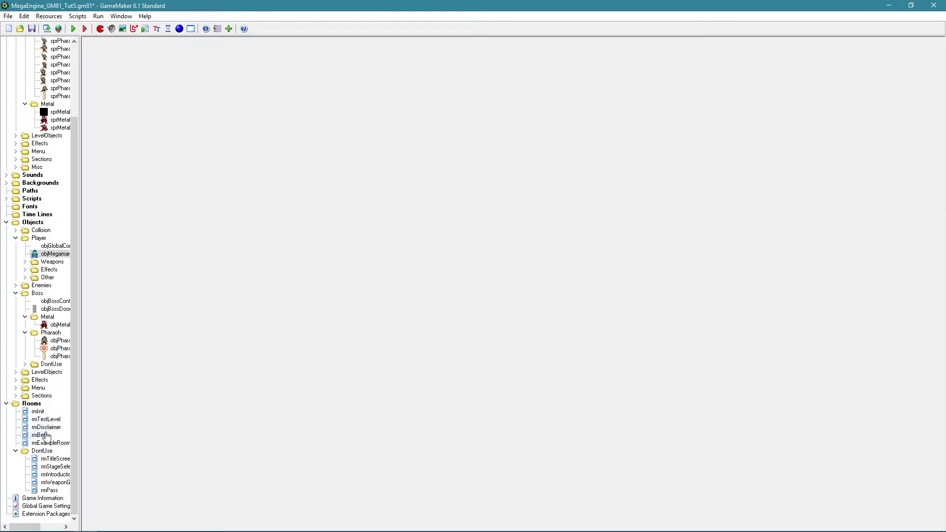
left_click(15, 451)
double_click(54, 459)
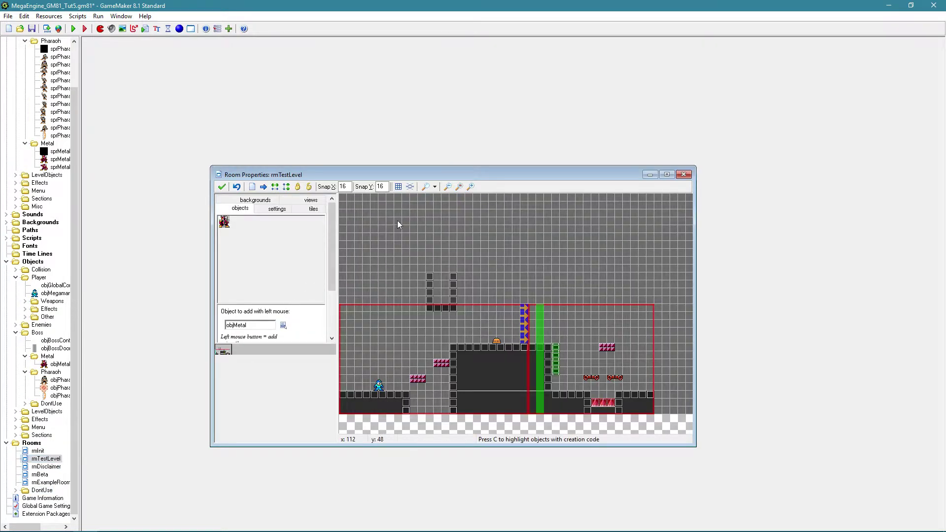
left_click(234, 352)
double_click(345, 175)
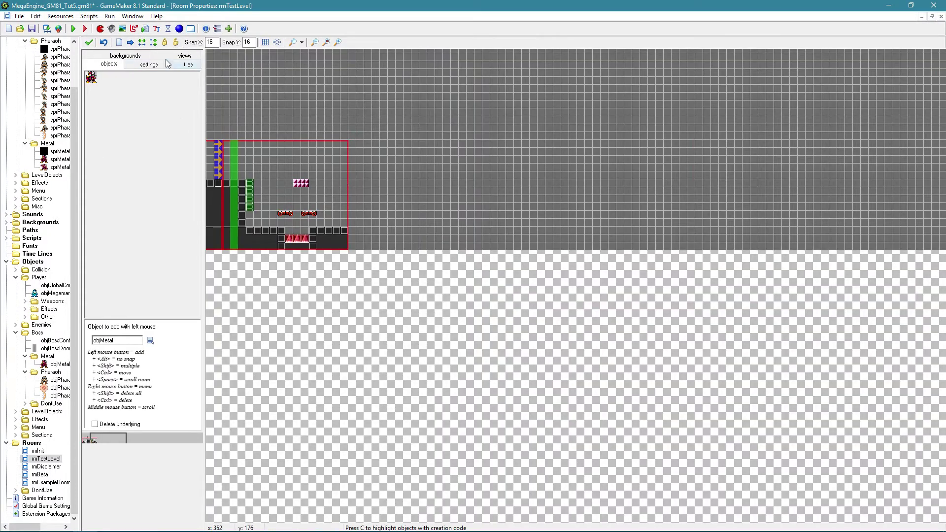
- Place the left and top section border objects along the new section's edges
left_click(119, 129)
mouse_move(170, 180)
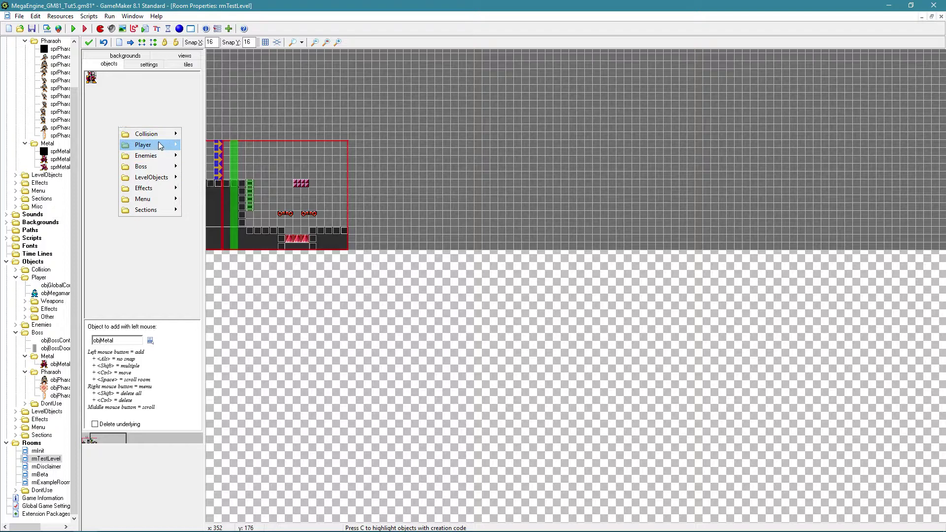
mouse_move(164, 137)
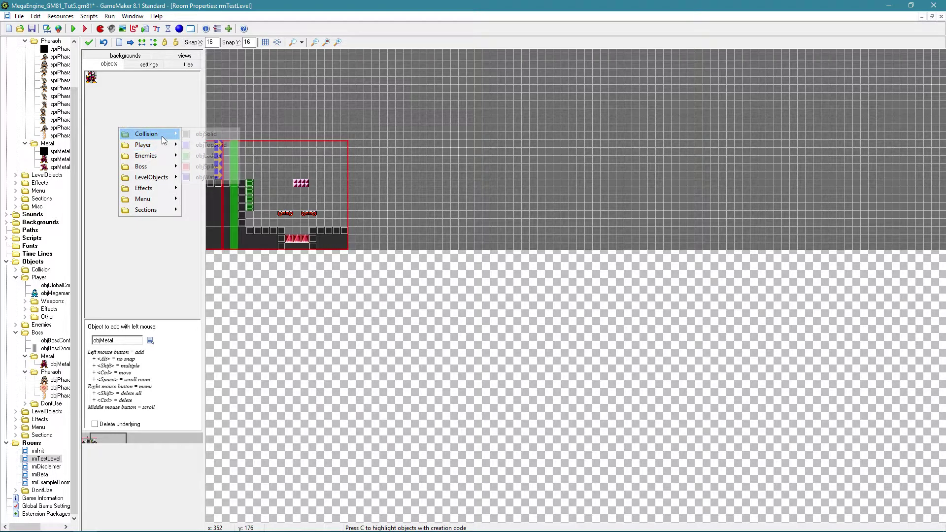
left_click(153, 219)
left_click(164, 176)
mouse_move(198, 259)
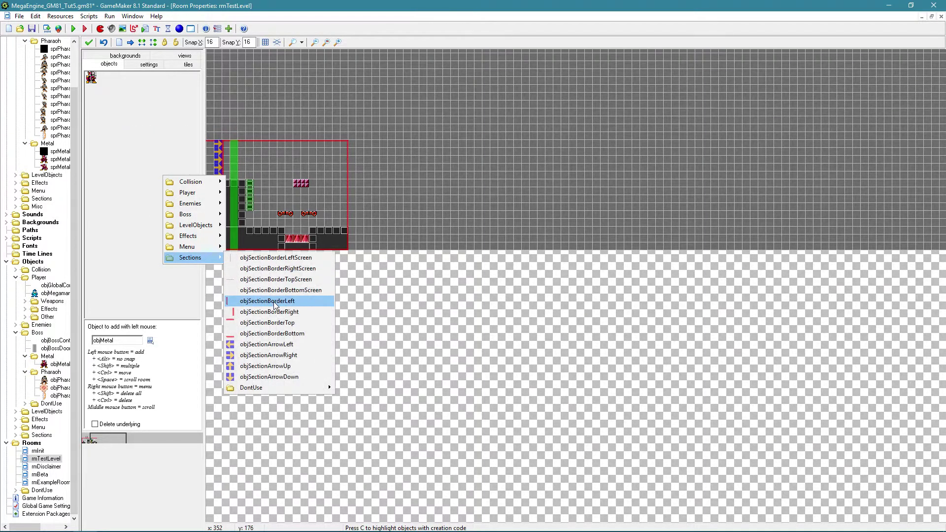
left_click(276, 271)
left_click_drag(366, 147, 354, 145)
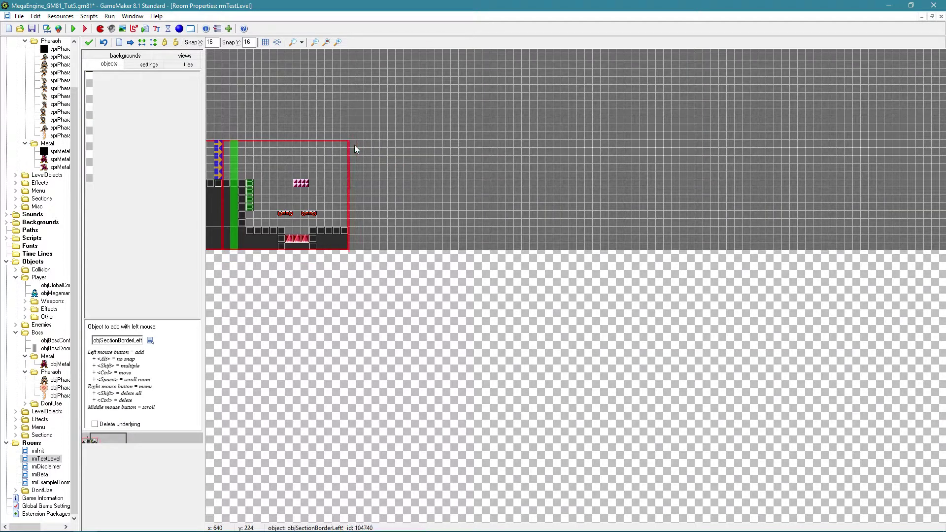
left_click(176, 152)
mouse_move(218, 234)
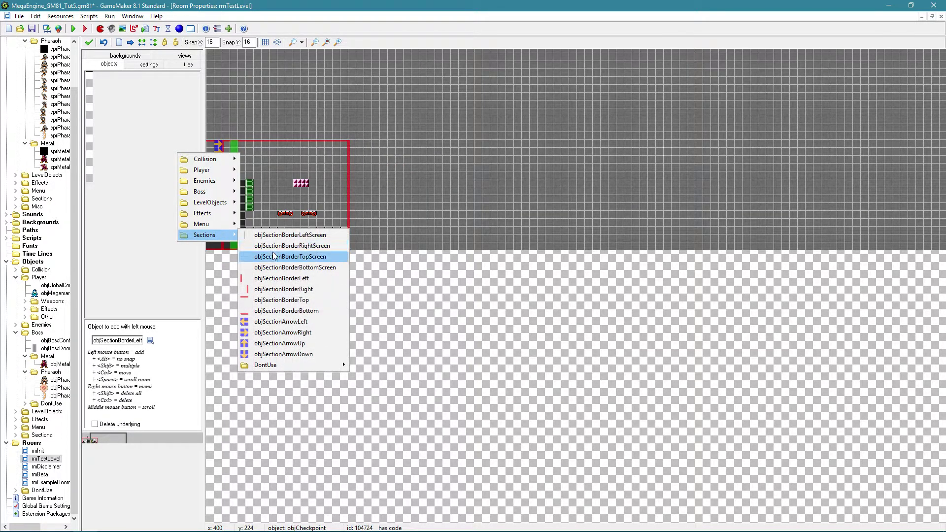
left_click(276, 256)
left_click_drag(373, 152, 355, 142)
- Place the right and bottom section border objects to close off the new section
left_click(117, 169)
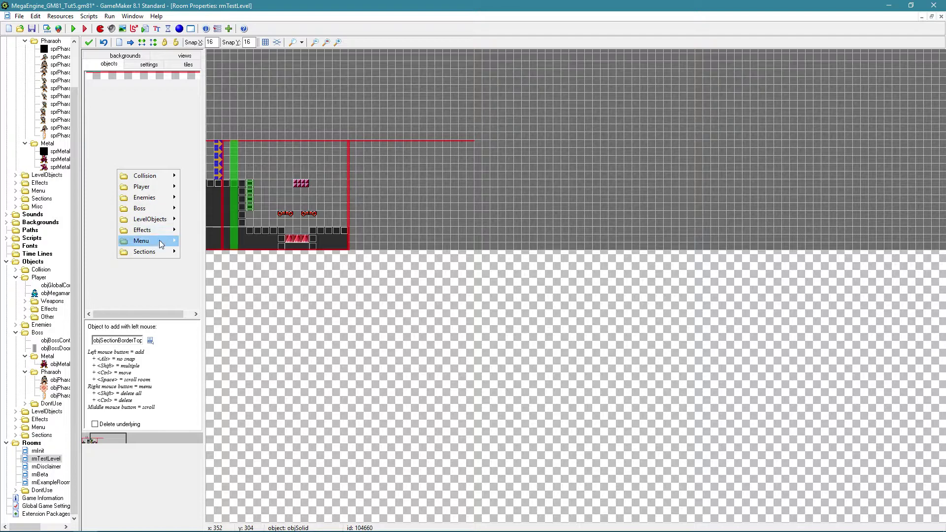
mouse_move(163, 251)
left_click(212, 264)
left_click(456, 154)
left_click_drag(456, 153, 473, 146)
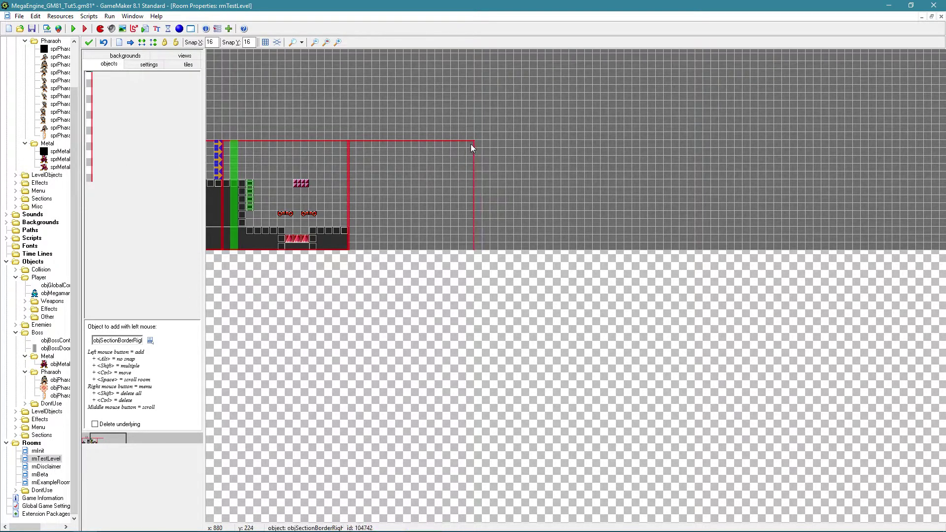
left_click(180, 145)
mouse_move(203, 222)
left_click(293, 255)
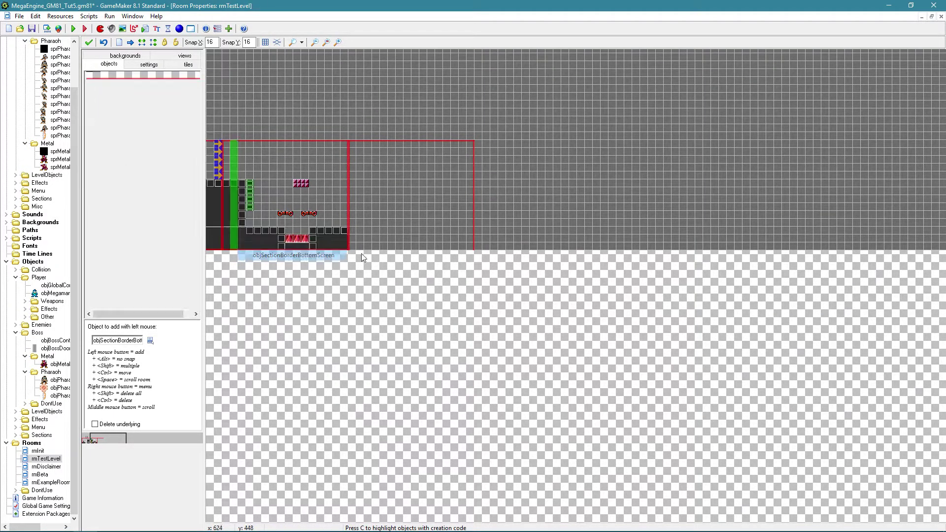
left_click_drag(362, 254, 354, 243)
- Extend the objSolid floor blocks to the room's right edge
left_click(175, 132)
mouse_move(176, 132)
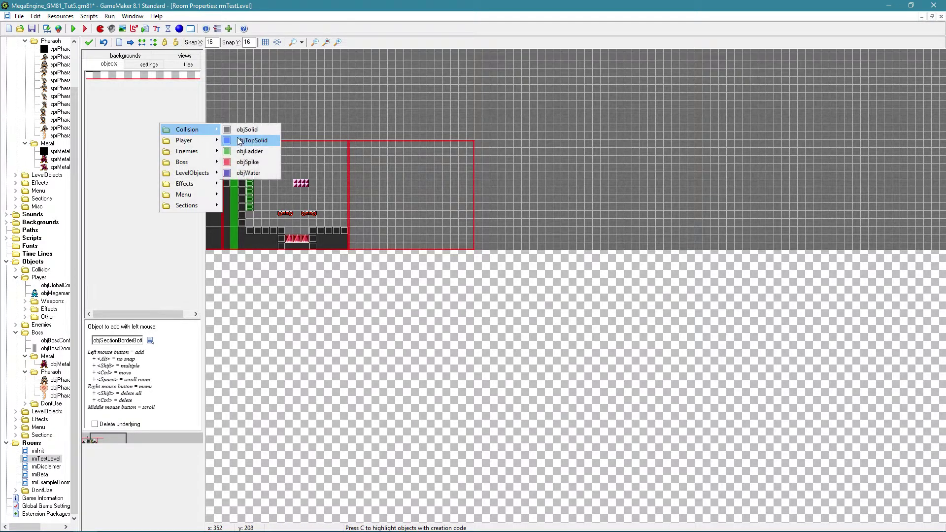
left_click(251, 140)
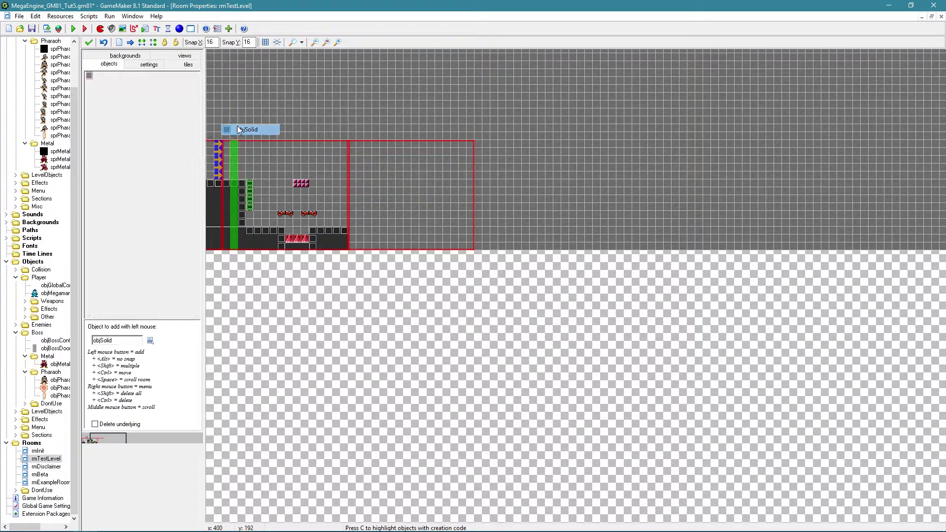
left_click(354, 230)
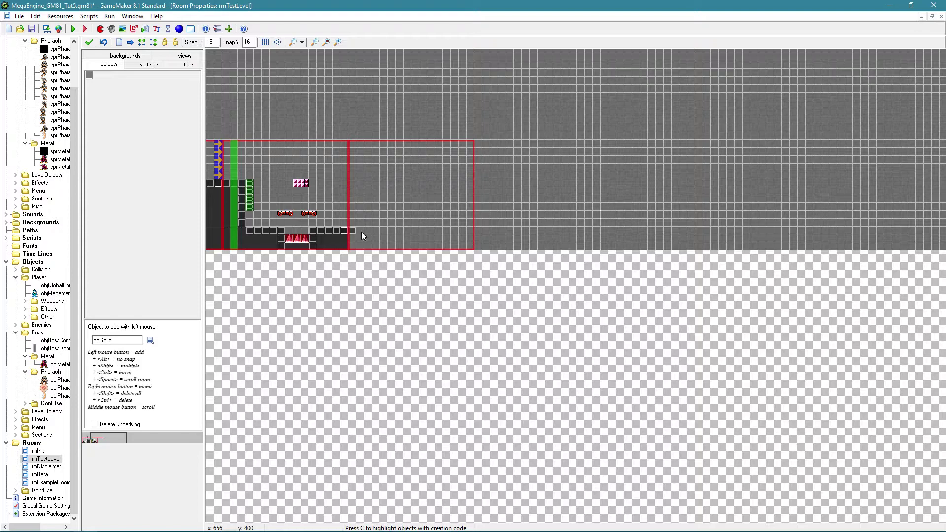
left_click_drag(362, 231, 386, 234, "shift")
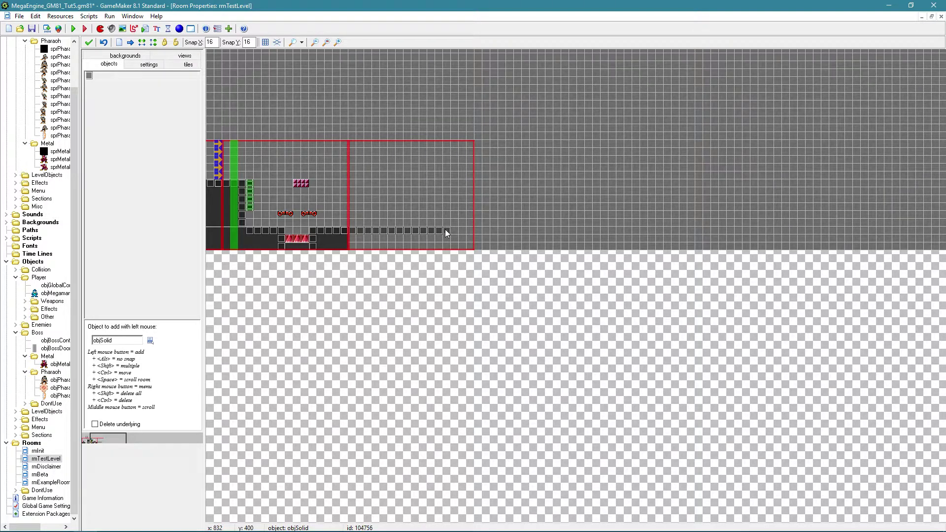
left_click_drag(462, 230, 469, 231, "shift")
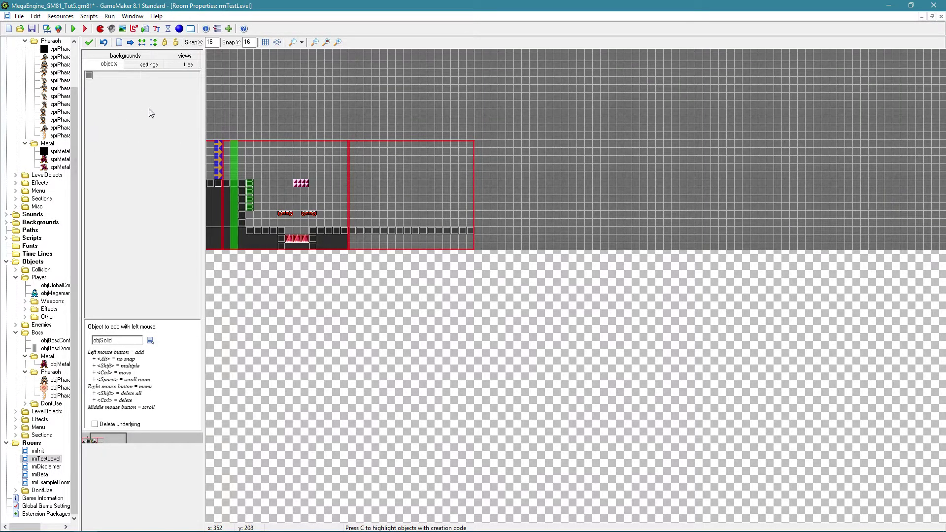
- Select the tstBeta tileset and place a first dark tile in the room
left_click(190, 66)
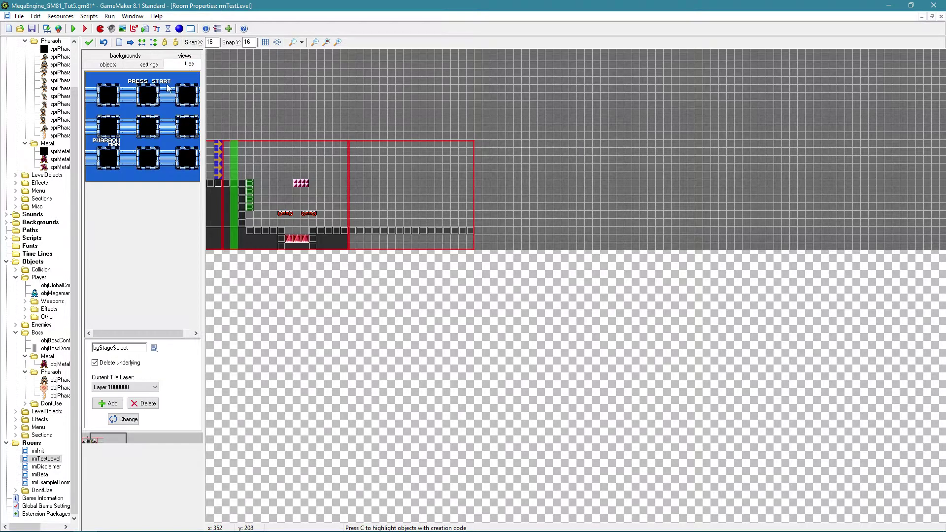
left_click(154, 348)
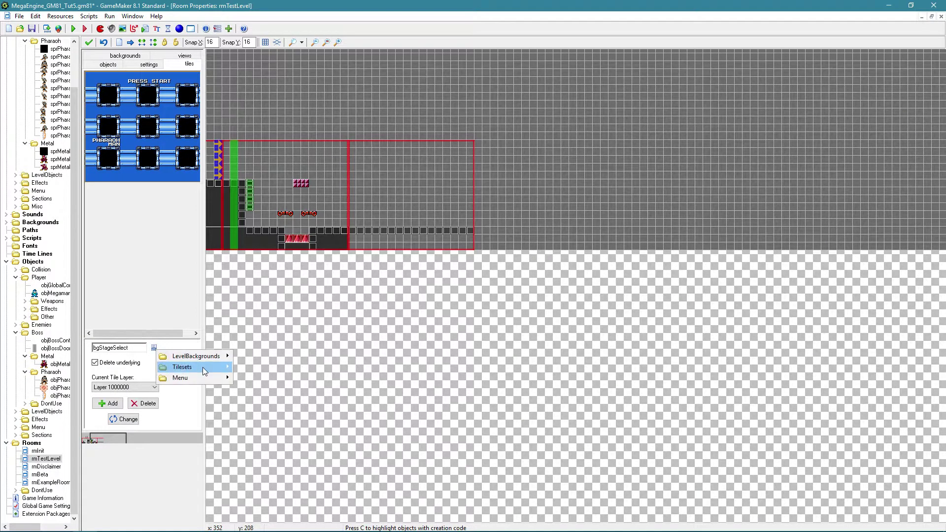
mouse_move(203, 368)
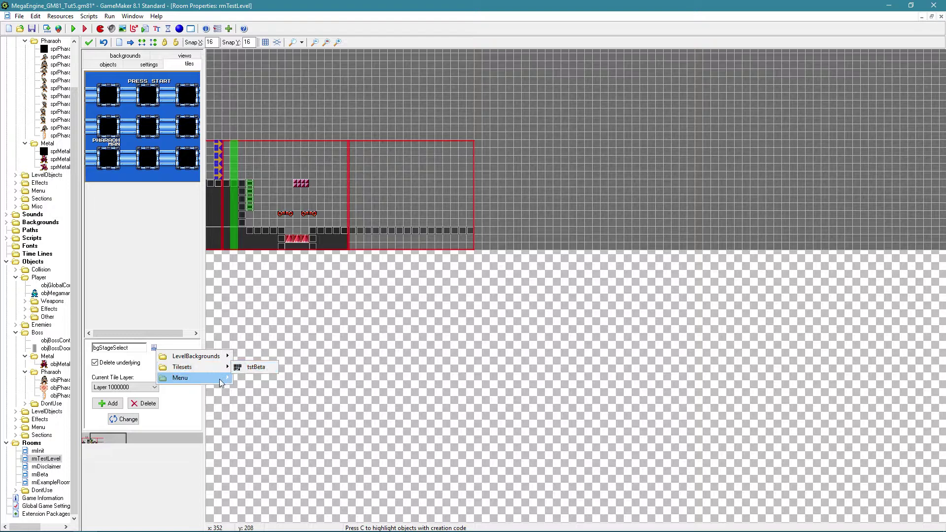
left_click(256, 367)
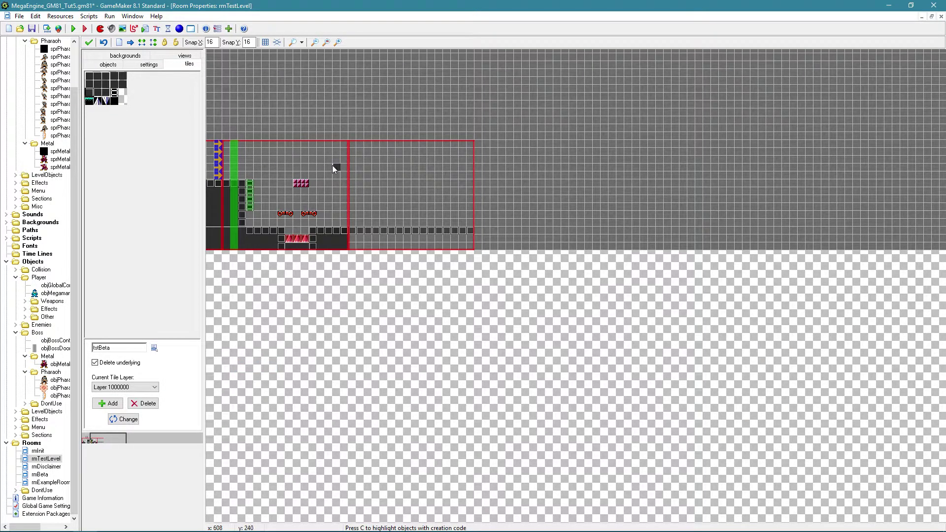
left_click(333, 183)
- Place an objBossDoor at the new section's entrance
left_click(109, 64)
left_click(120, 125)
mouse_move(152, 173)
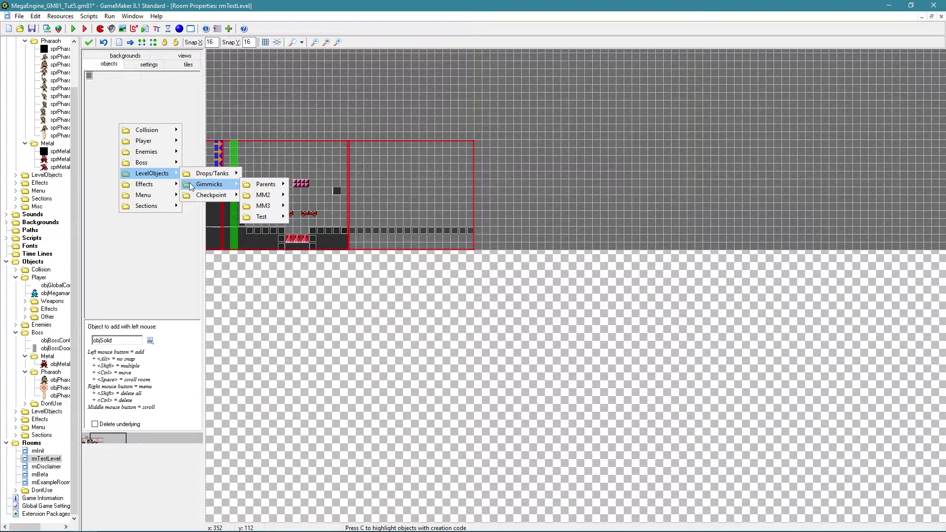
left_click(202, 173)
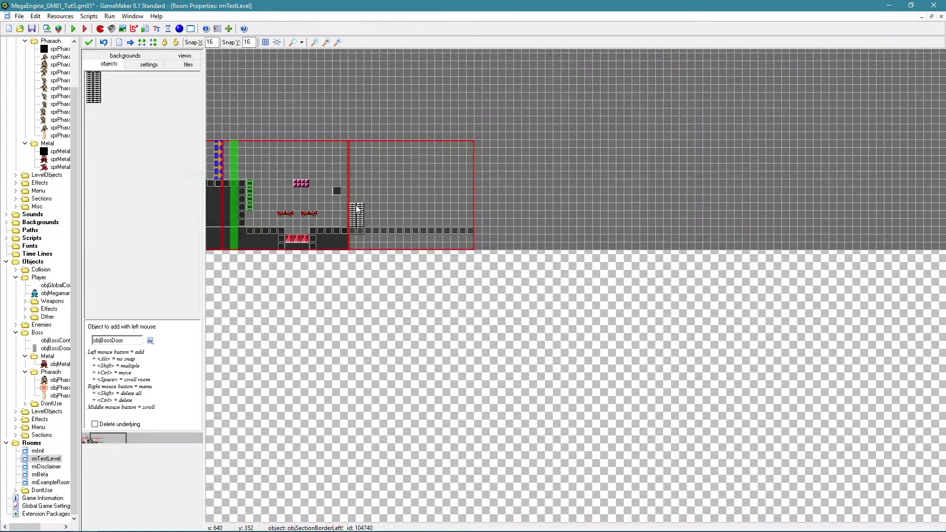
left_click(343, 202)
- Paint a dark tstBeta wall column above the door and a ceiling row across the boss room
left_click(188, 65)
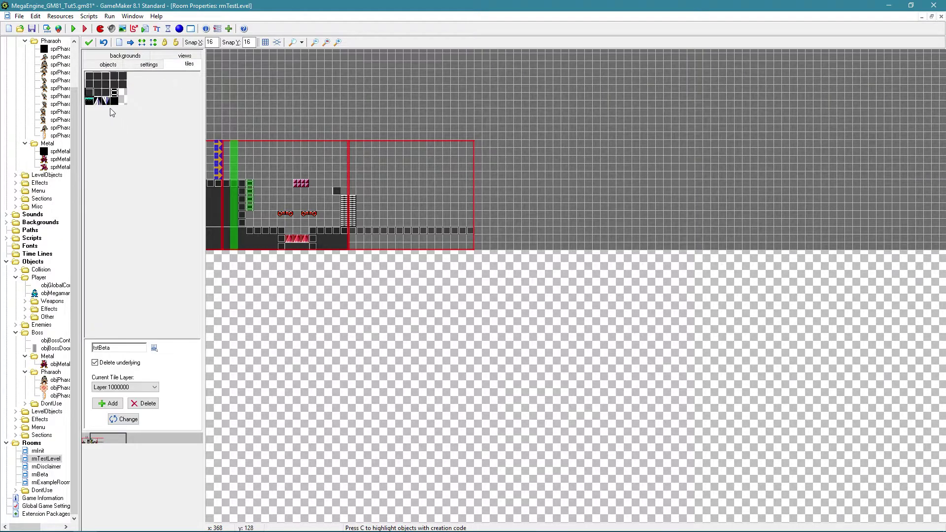
left_click(102, 101)
left_click(356, 191)
right_click(366, 190)
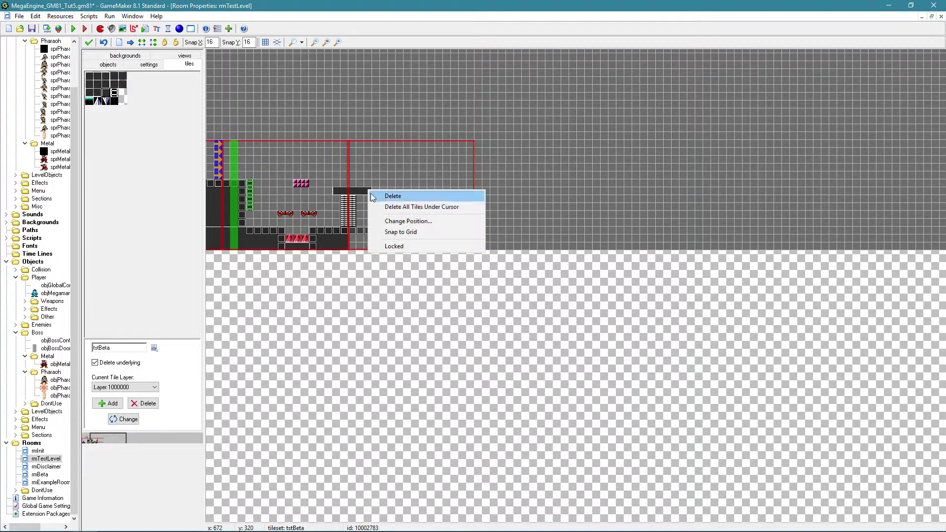
left_click(390, 192)
left_click(106, 85)
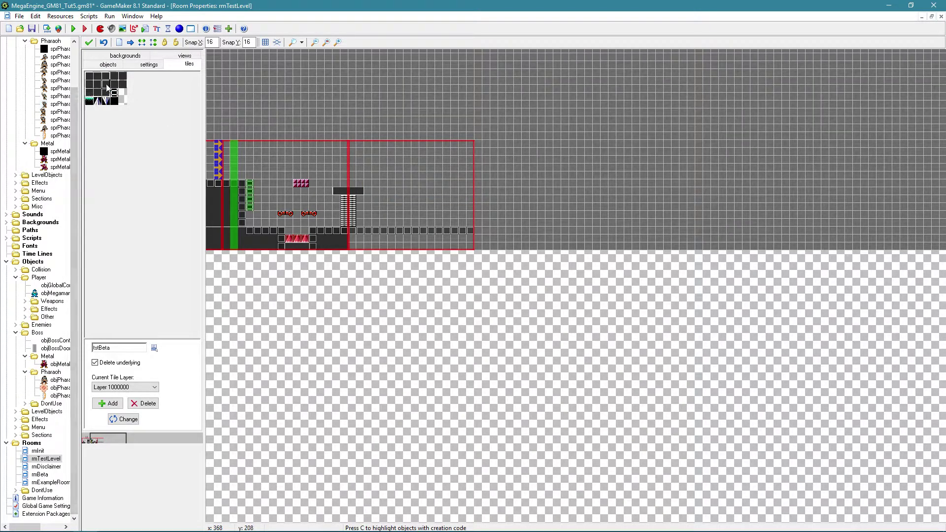
left_click(360, 182)
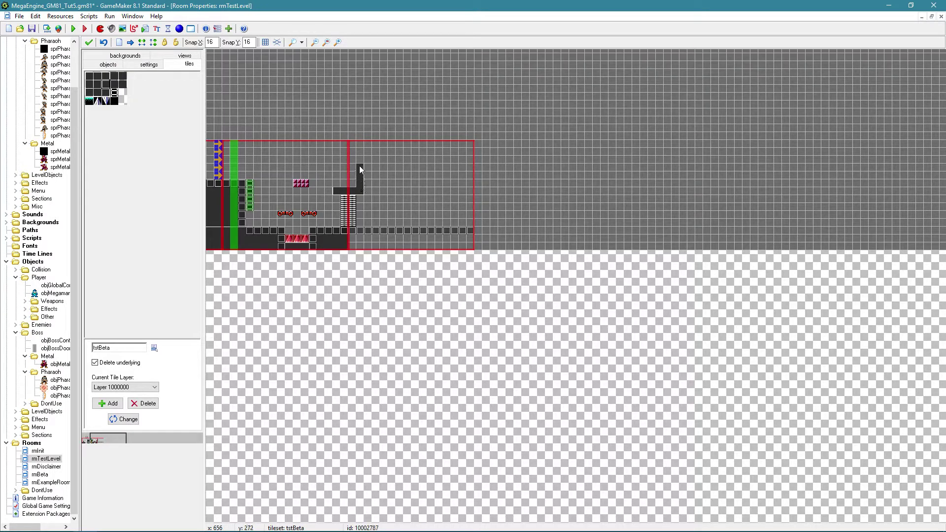
left_click(360, 160)
left_click(101, 93)
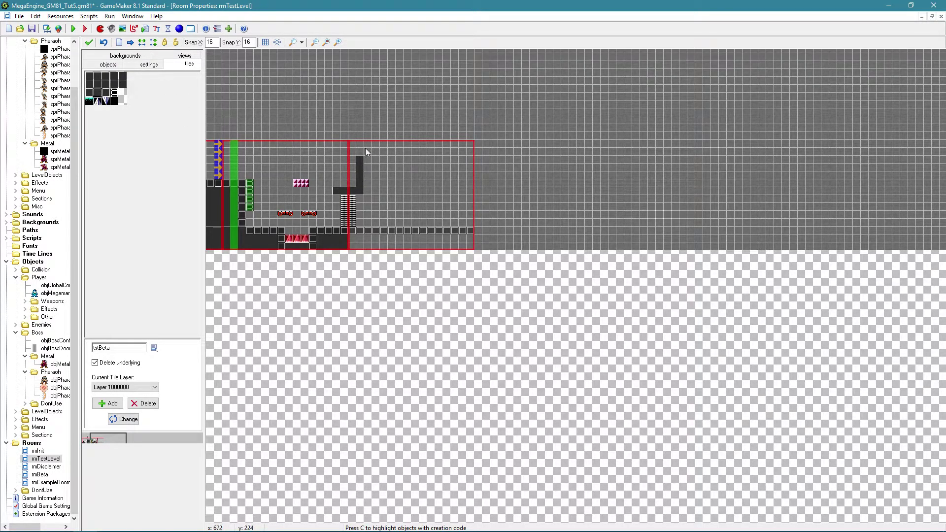
left_click_drag(366, 148, 437, 154, "shift")
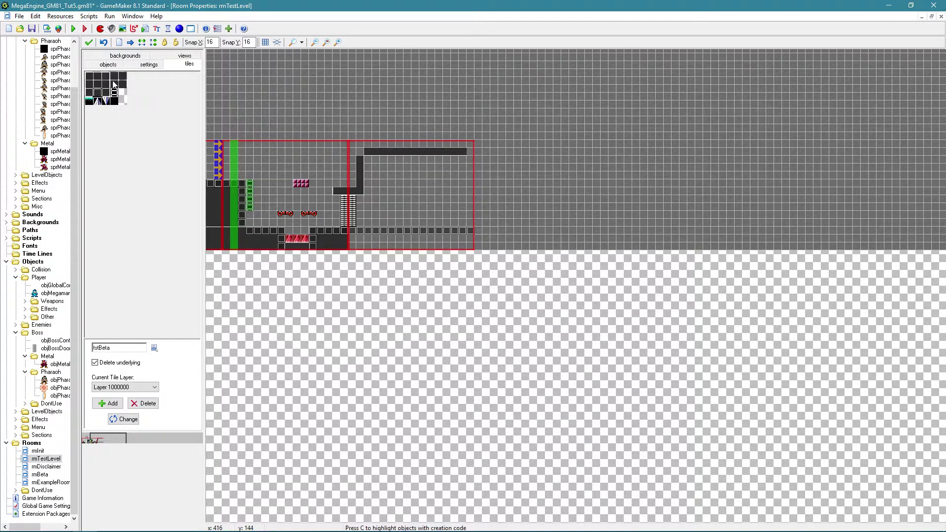
left_click(470, 161)
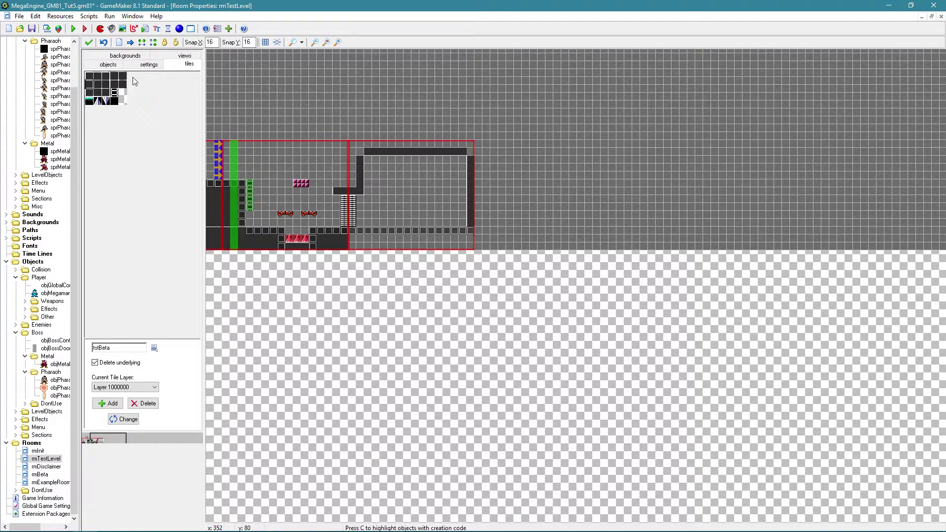
- Fill the boss room's two bottom rows with dark tstBeta floor tiles
left_click(98, 76)
mouse_move(467, 235)
left_mouse_down("shift")
mouse_move(350, 230)
mouse_move(392, 239)
left_mouse_up("shift")
left_click(100, 84)
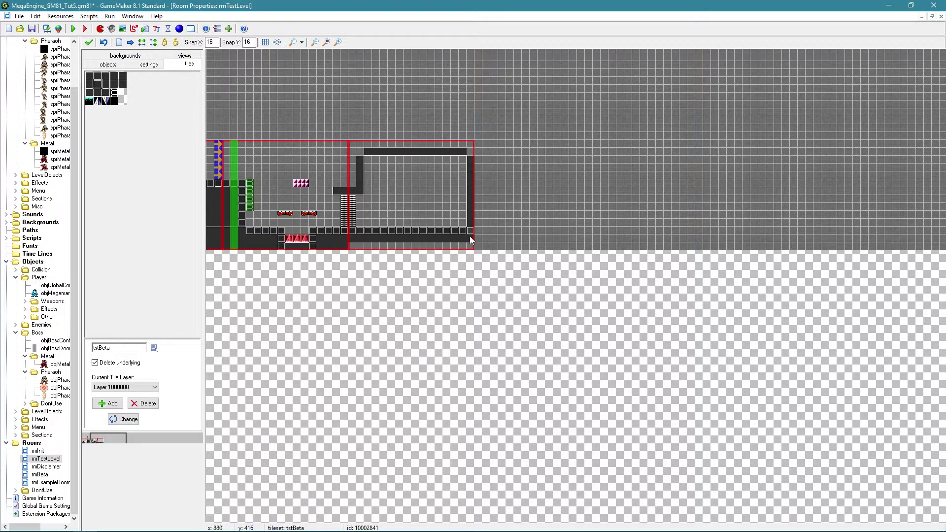
left_click_drag(471, 247, 351, 246, "shift")
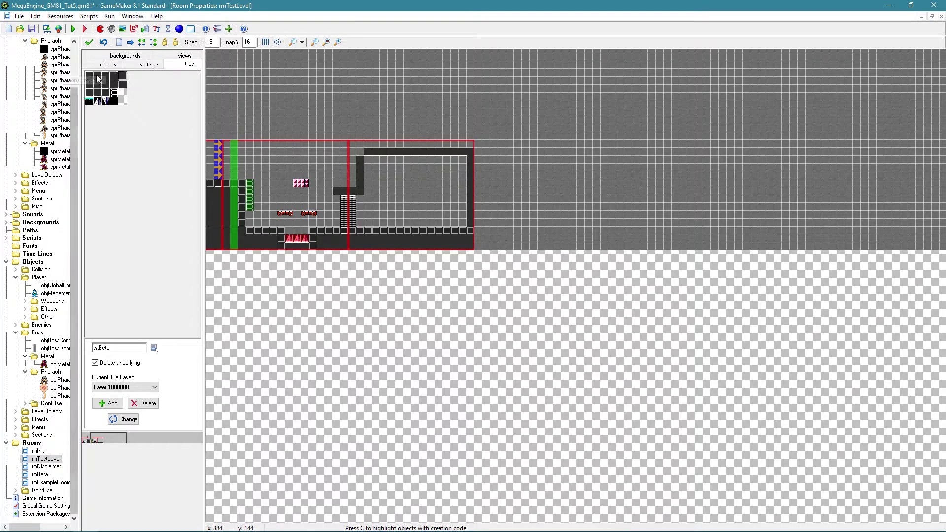
- Add a top-left corner tile and fill the wall column and gap above the door
left_click(114, 76)
left_click(360, 152)
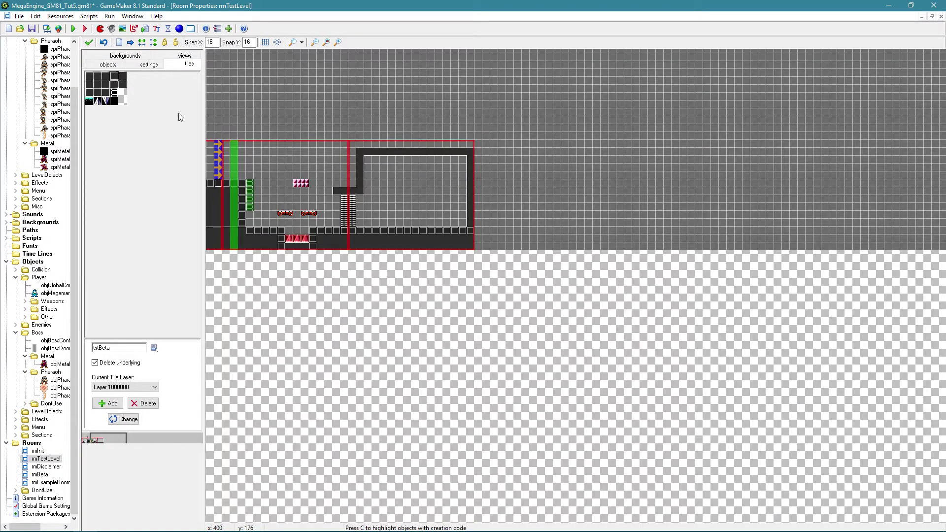
left_click(91, 86)
left_click_drag(337, 186, 333, 157, "shift")
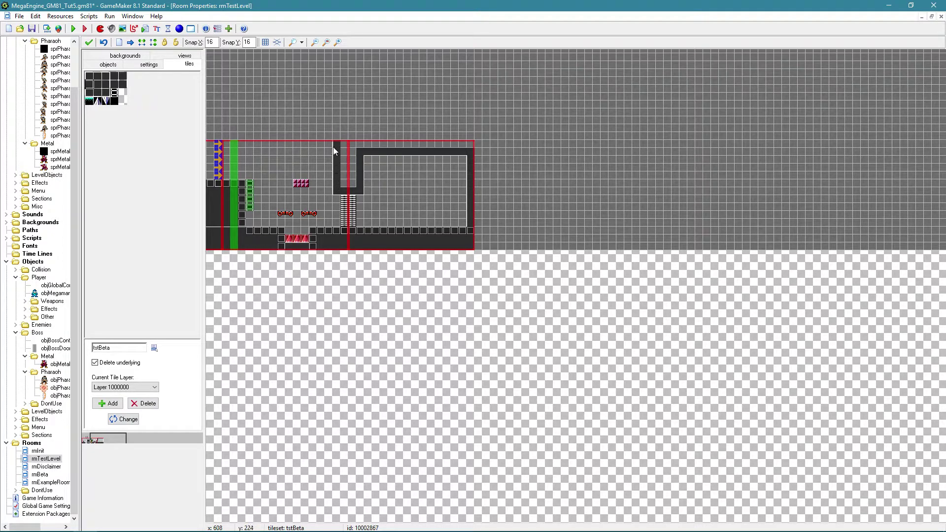
left_click(97, 86)
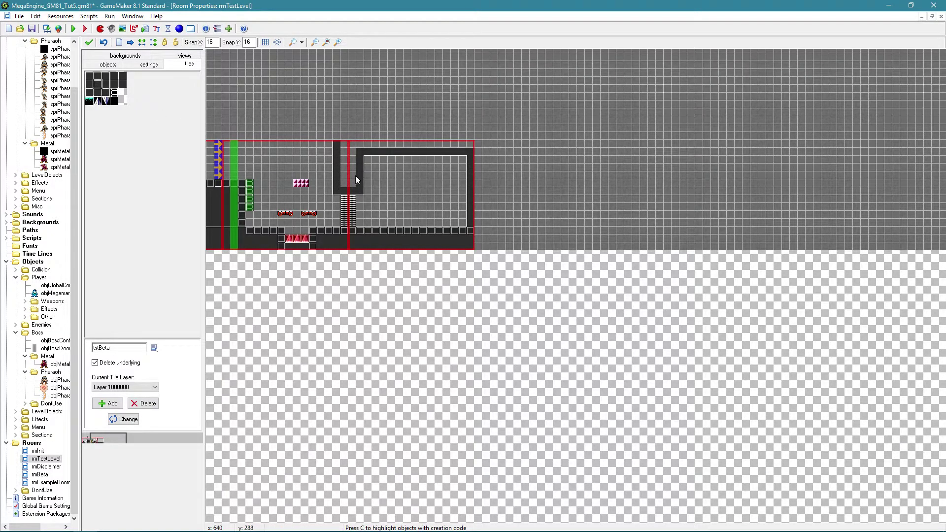
mouse_move(344, 181)
left_mouse_down("shift")
mouse_move(344, 144)
mouse_move(408, 144)
left_mouse_up("shift")
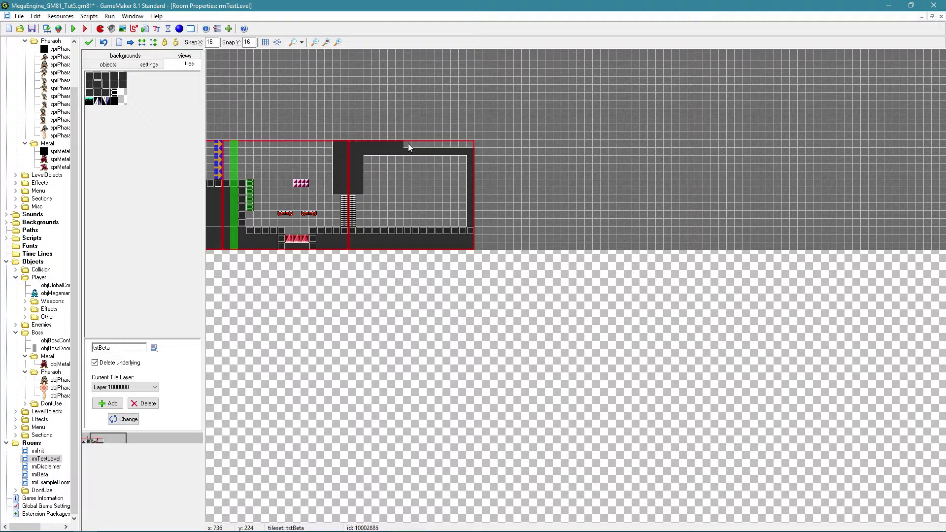
- Place objSolid blocks down the wall column and along the boss room's inner wall
left_click(108, 64)
left_click(120, 85)
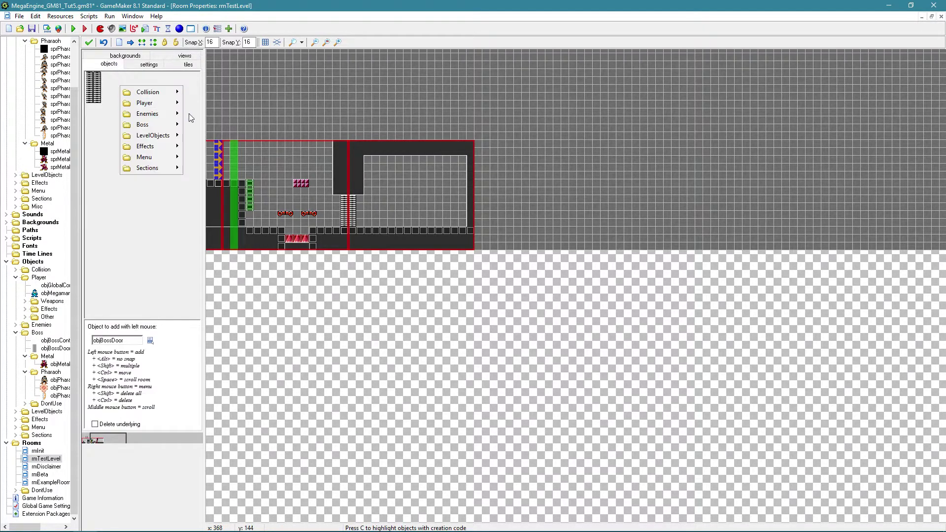
mouse_move(148, 93)
left_click(208, 92)
left_click(336, 145)
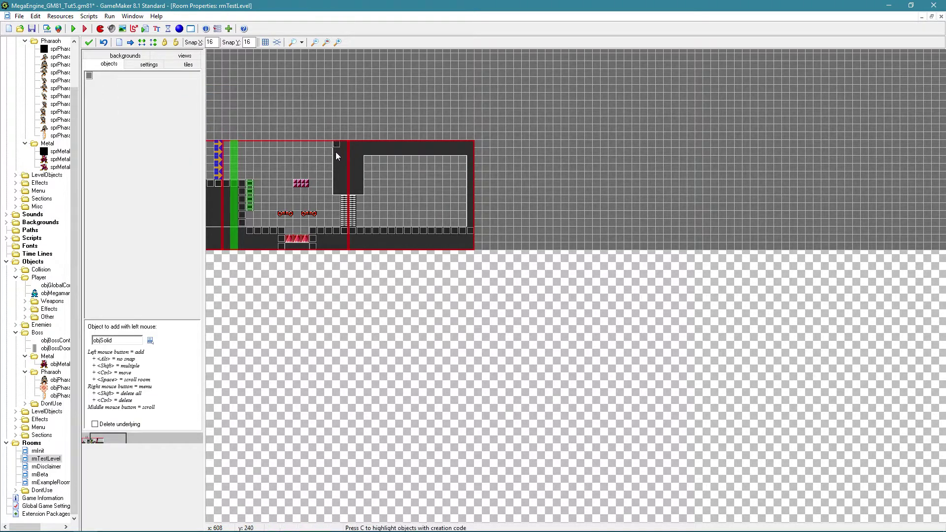
left_click_drag(337, 168, 335, 191, "shift")
left_click_drag(335, 128, 336, 114, "shift")
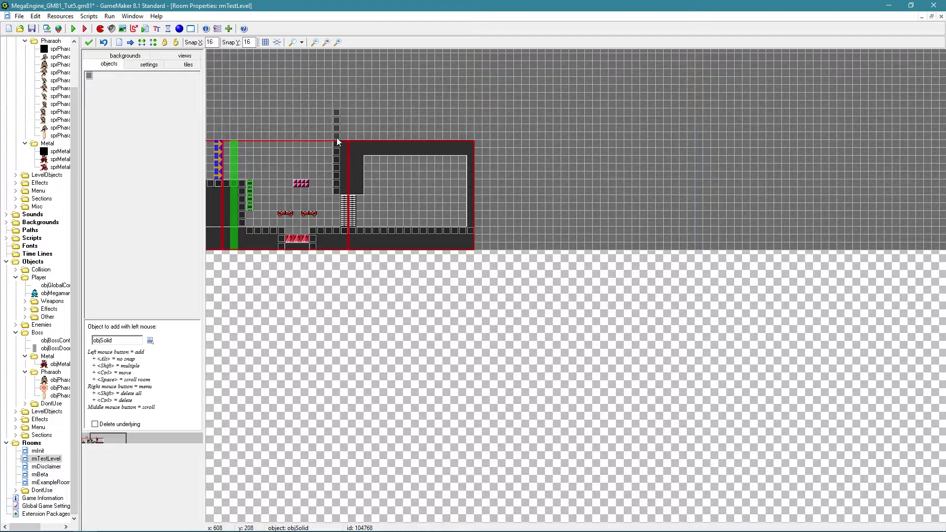
mouse_move(348, 193)
left_mouse_down("shift")
mouse_move(359, 190)
mouse_move(358, 167)
mouse_move(375, 150)
mouse_move(454, 151)
mouse_move(471, 166)
left_mouse_up("shift")
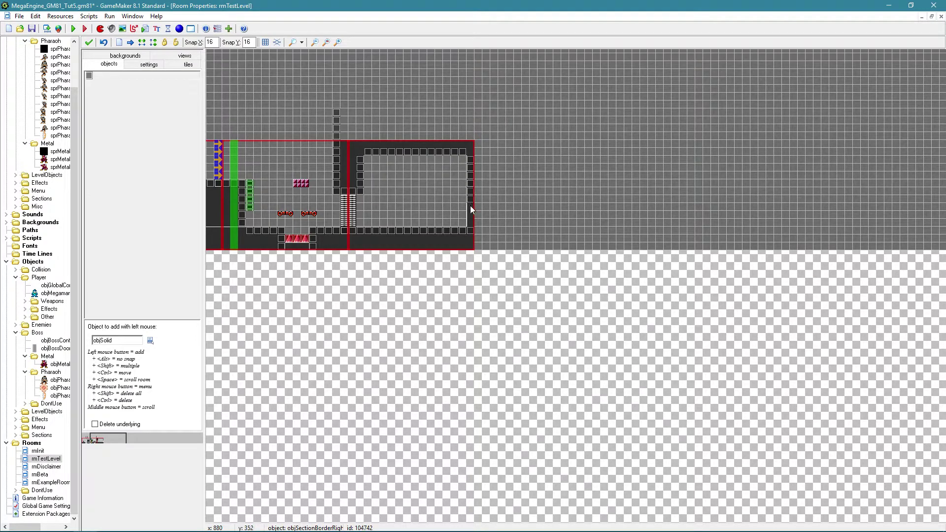
- Place Metal Man (objMetal) inside the boss room
left_click(181, 119)
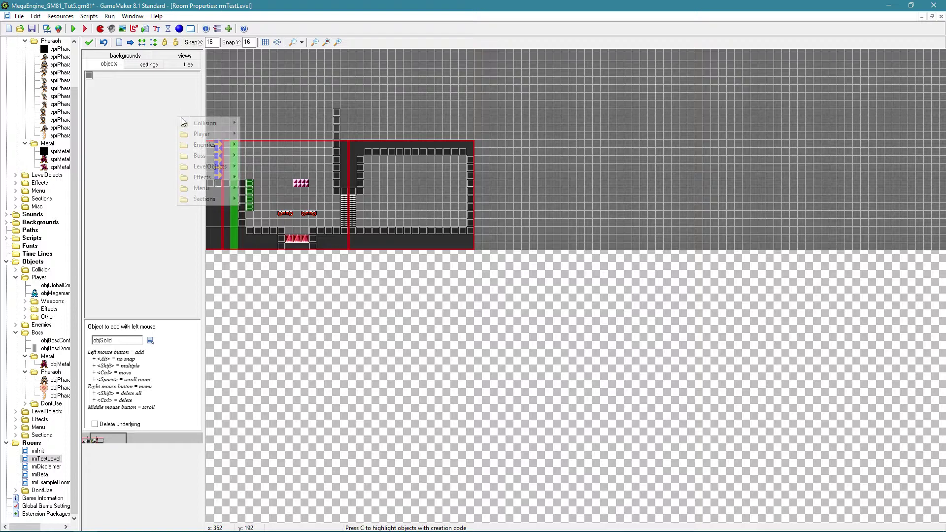
mouse_move(198, 157)
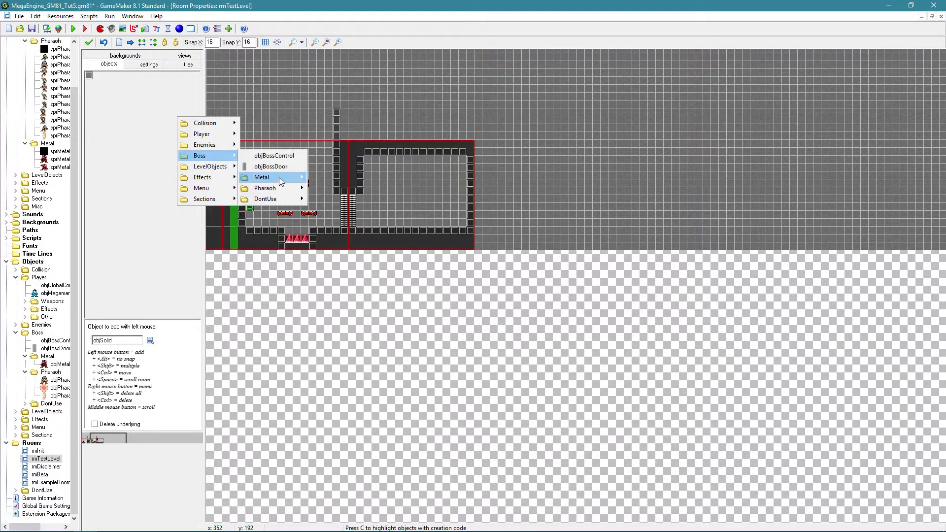
left_click(327, 177)
left_click(454, 226)
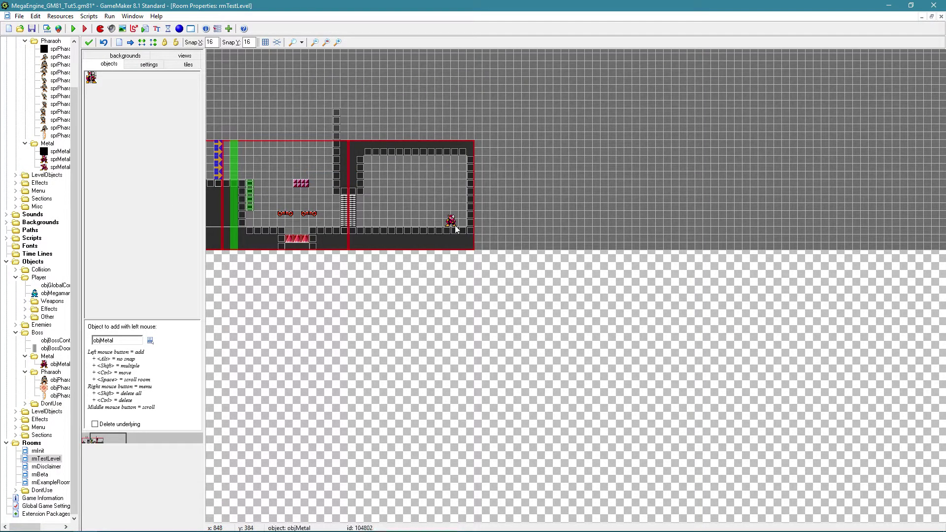
- Place an objBossControl instance at the boss room's top-left corner
left_click(172, 151)
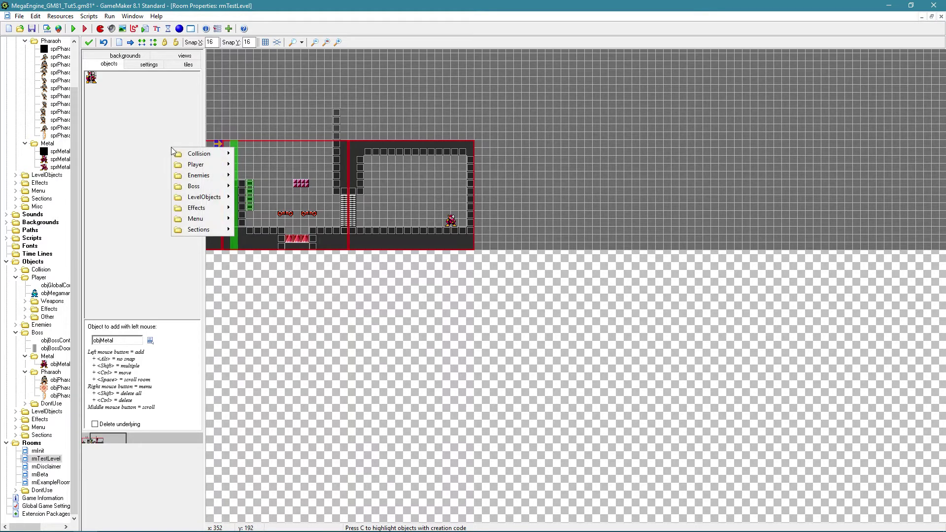
mouse_move(198, 189)
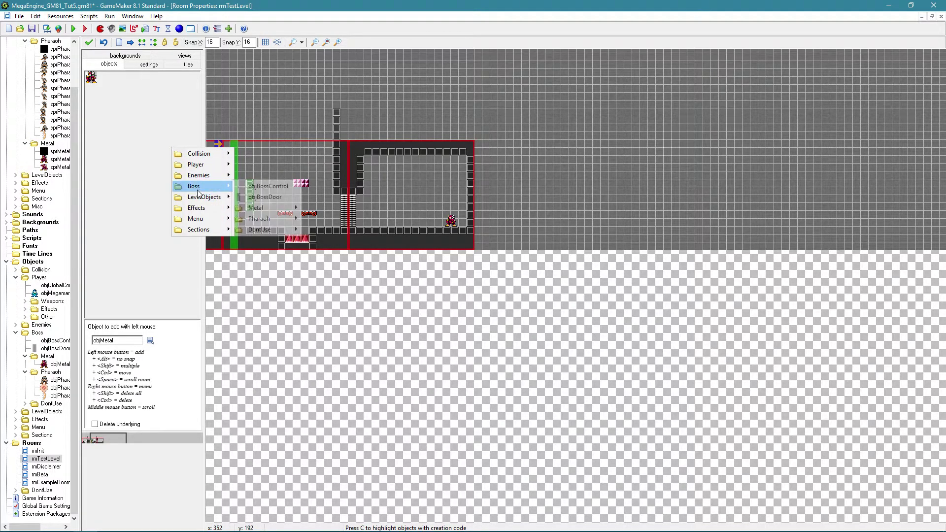
left_click(265, 188)
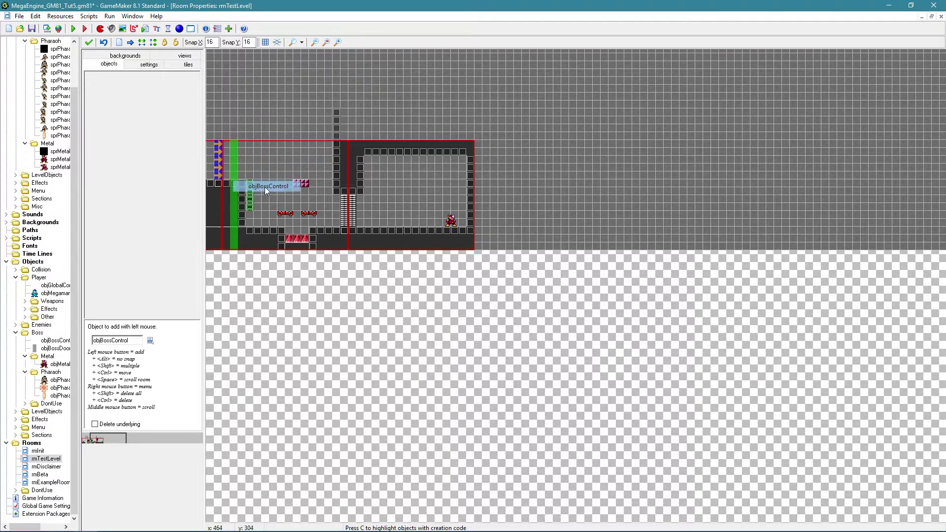
left_click(356, 147)
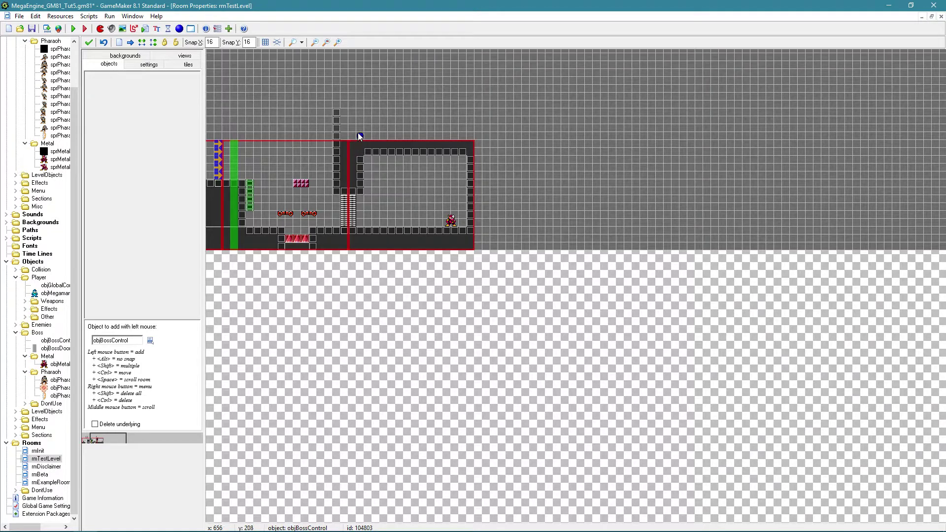
- Read objBossControl's Create code comments on the music variable and the default orange health-bar colour
double_click(58, 341)
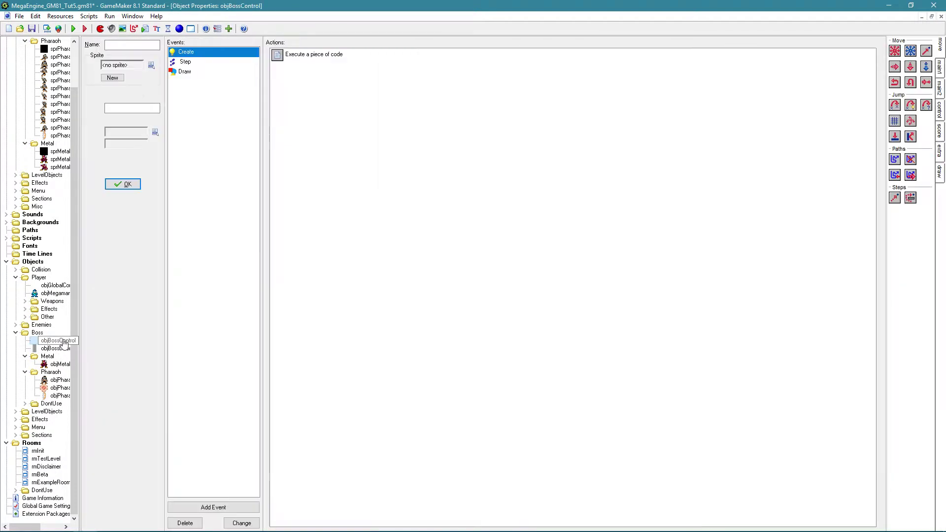
double_click(306, 54)
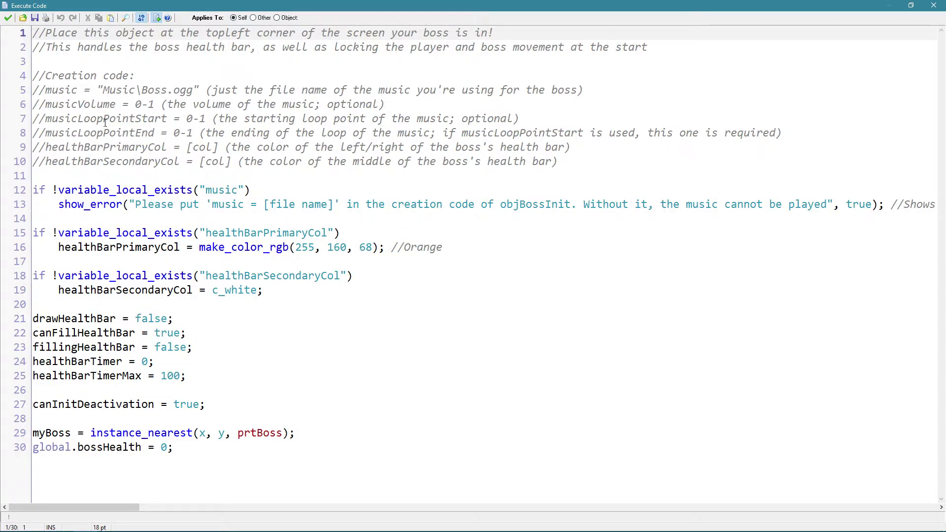
left_click(127, 146)
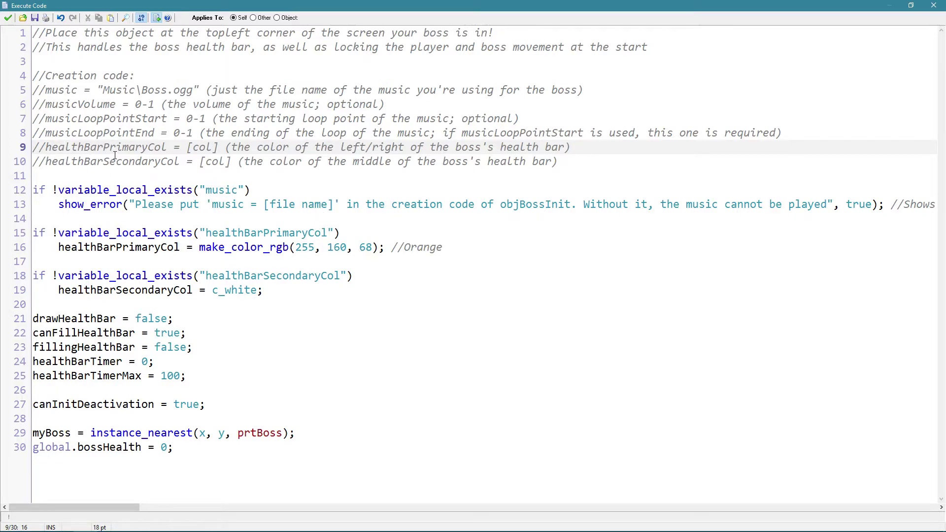
left_click(420, 244)
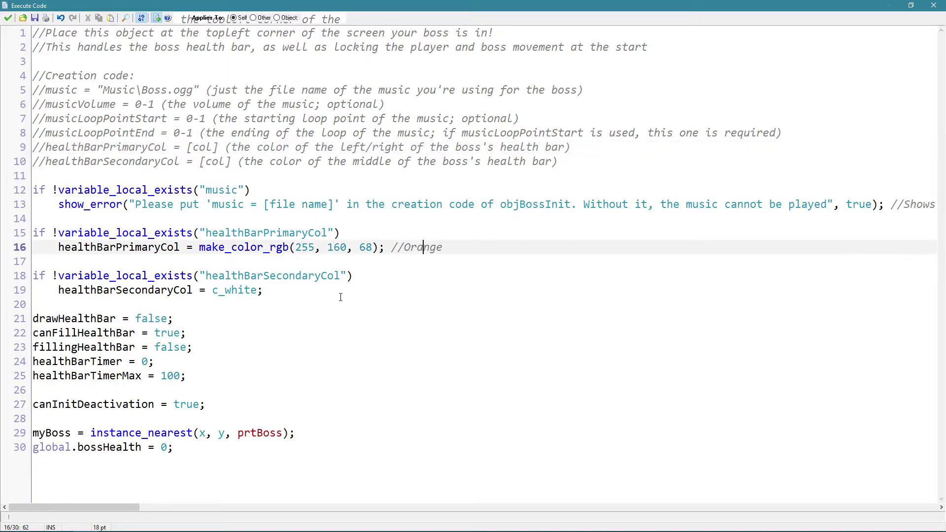
key("Down")
key("Down")
key("Down")
key("Up")
key("Up")
key("Up")
left_click_drag(46, 91, 197, 88)
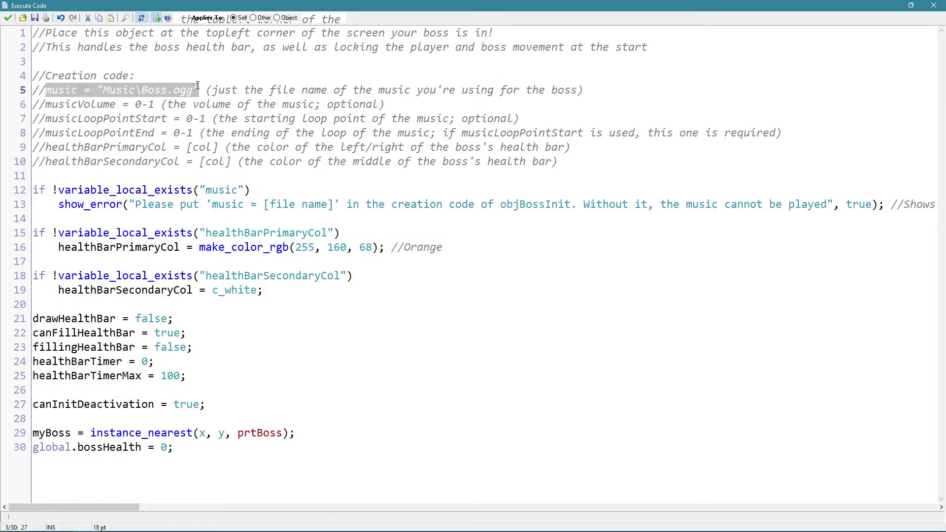
left_click(8, 18)
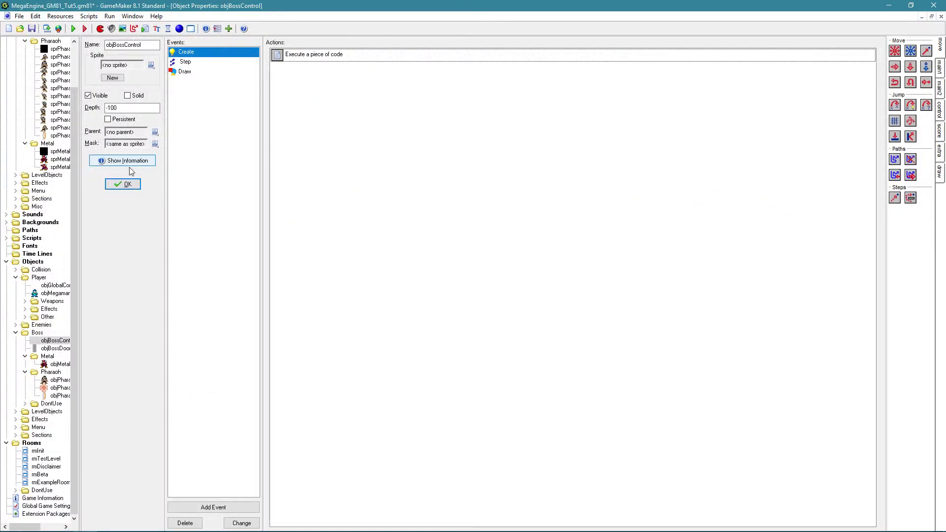
- Move the boss control instance out into empty space in the boss room
left_click(123, 183)
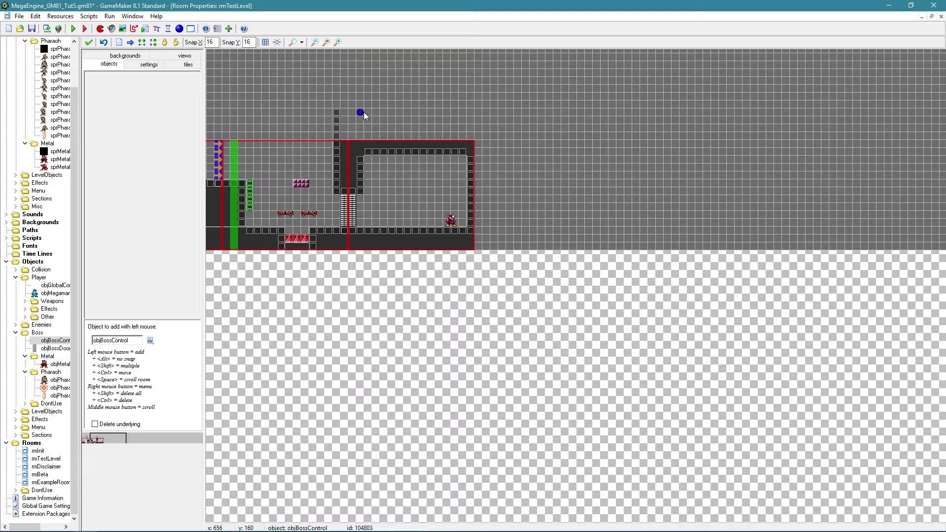
left_click_drag(356, 146, 353, 148, "ctrl")
left_click_drag(354, 139, 363, 117, "ctrl")
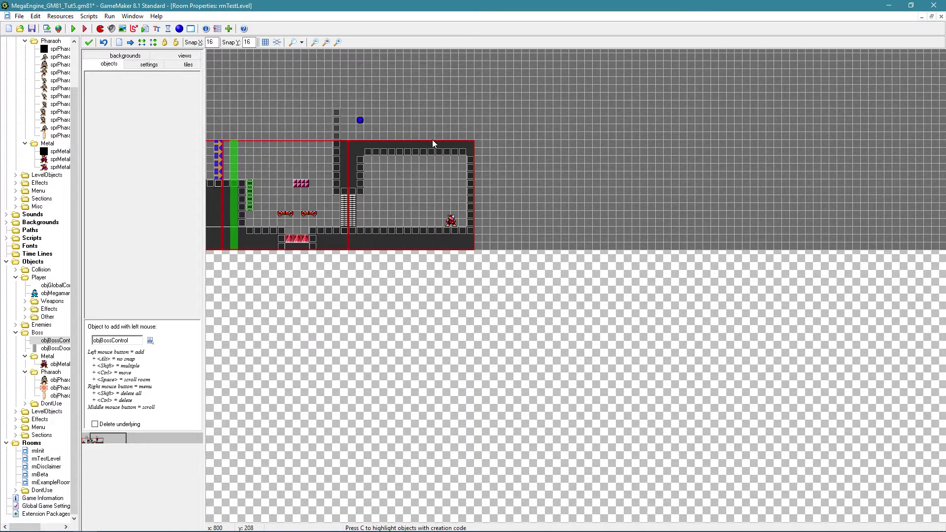
left_click_drag(360, 123, 496, 114, "ctrl")
- Change the instance's creation-code music to Music\TitleScreen.ogg and return it to the top-left corner
right_click(495, 114)
left_click(547, 225)
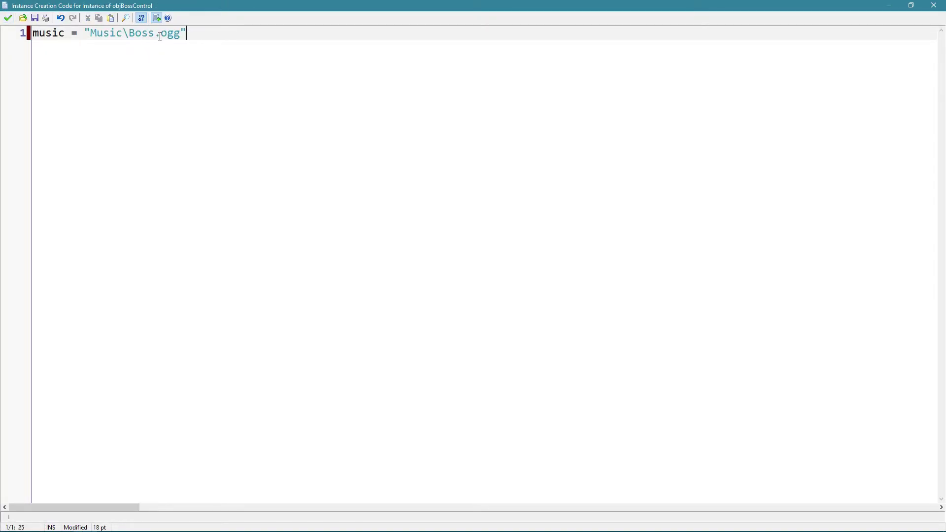
left_click_drag(157, 36, 133, 37)
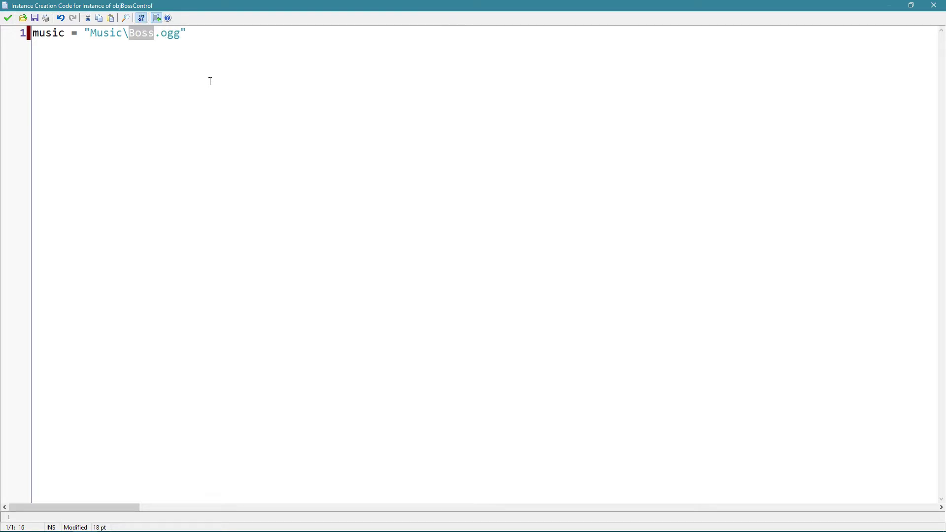
type("TitleScreen")
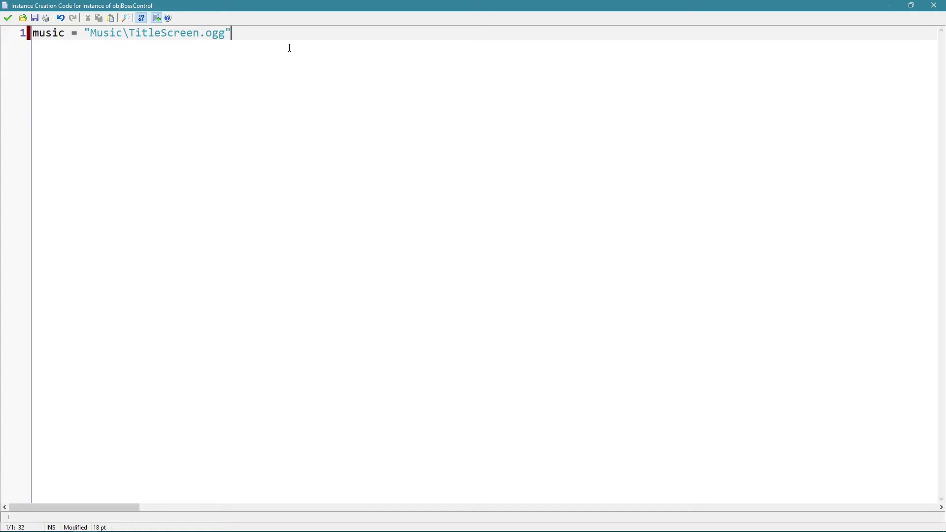
left_click(7, 18)
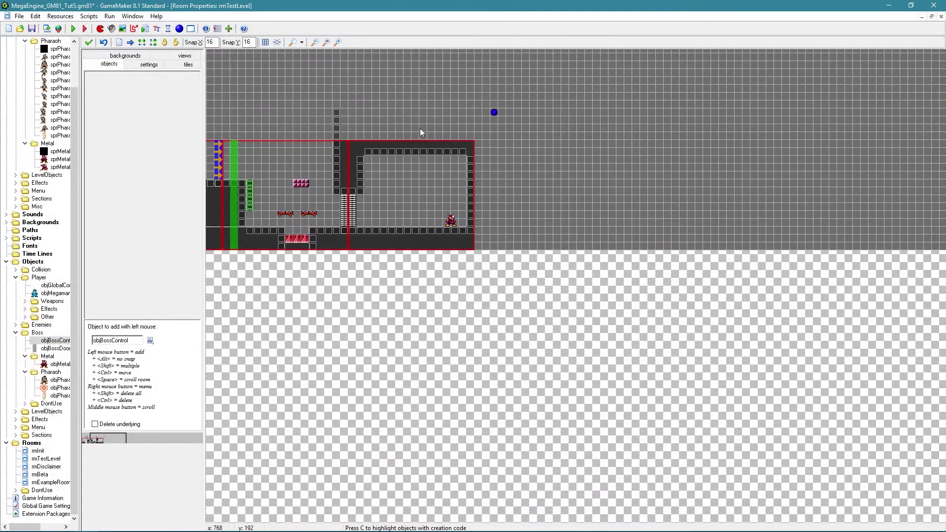
left_click_drag(489, 114, 348, 149, "ctrl")
- Run the game and play Mega Man through the stage into the boss room
left_click(74, 30)
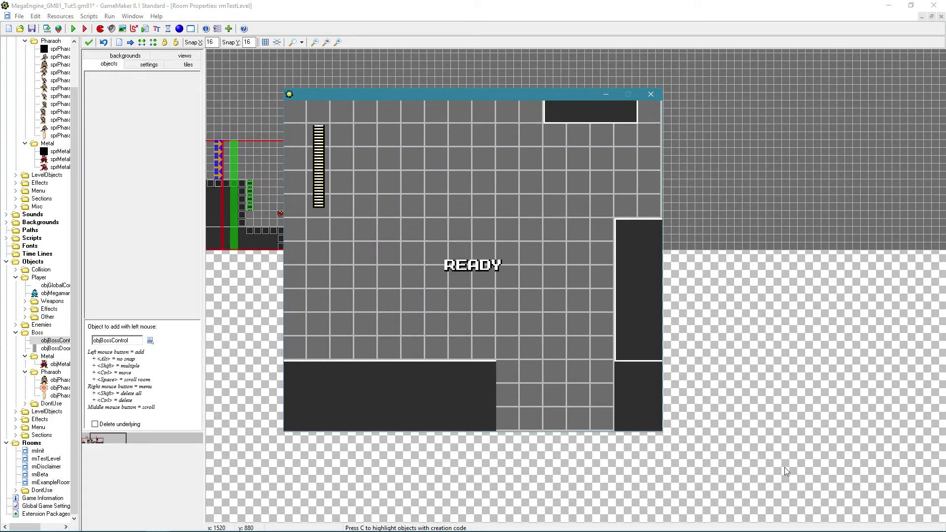
key("Right")
key("z")
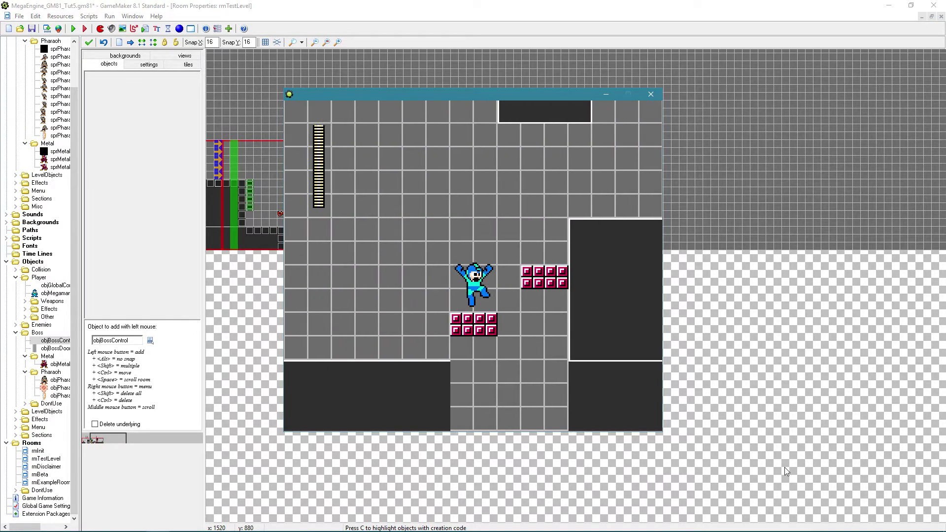
key("z")
key("x")
key("x")
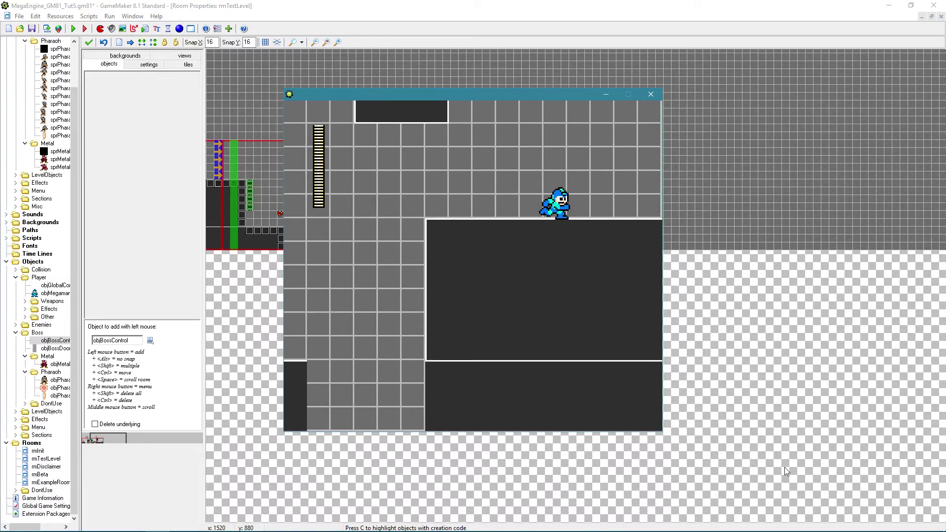
key("Right")
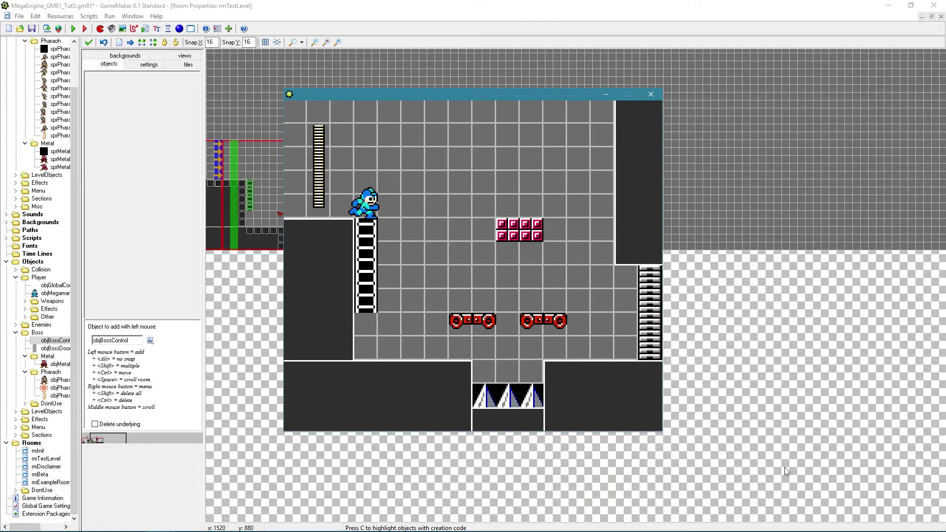
key("Right")
key("z")
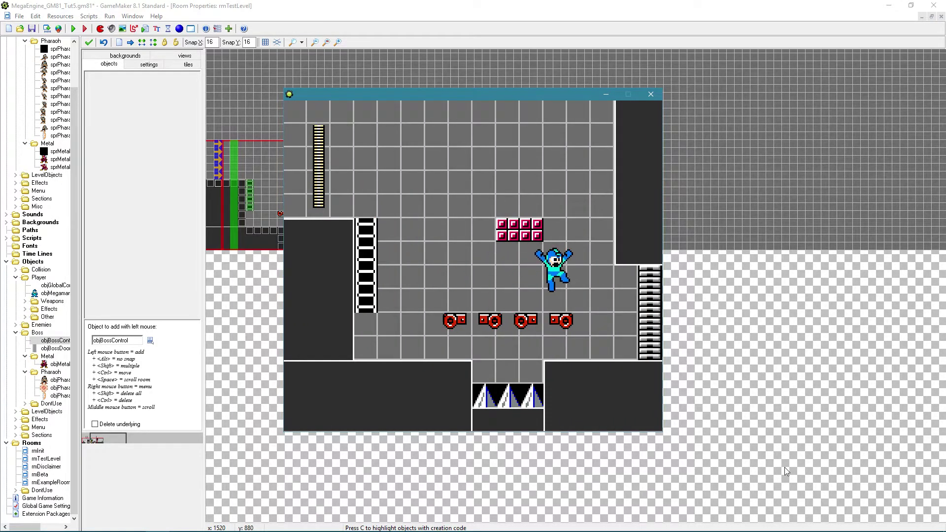
key("Right")
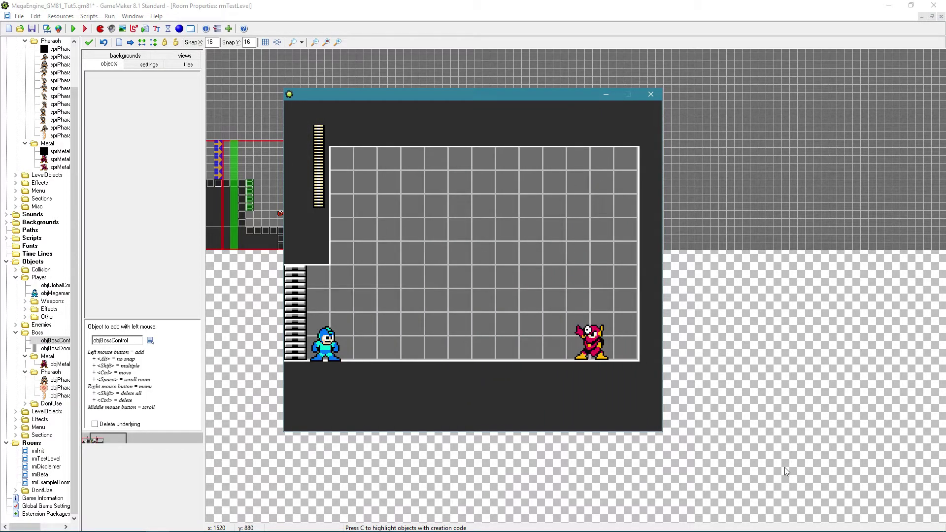
- Approach Metal Man, switch weapons and fire at him
key("Right")
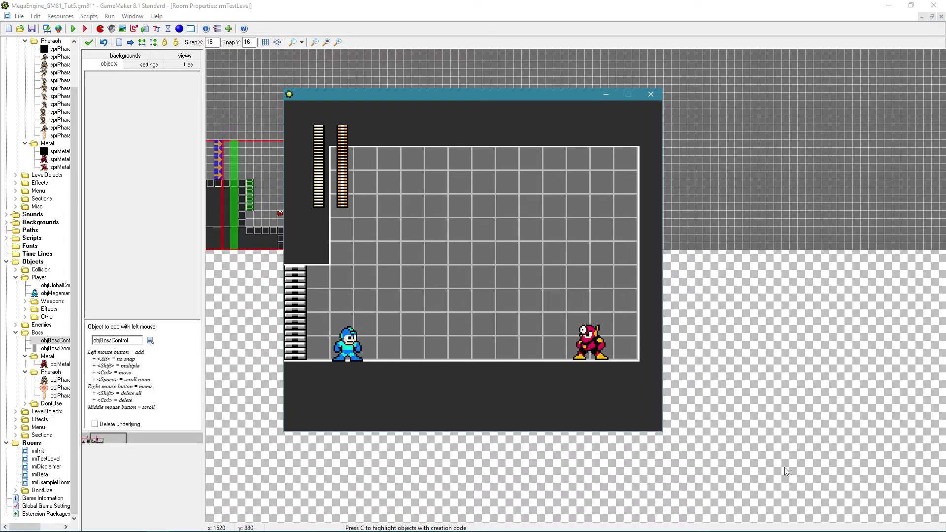
key("w")
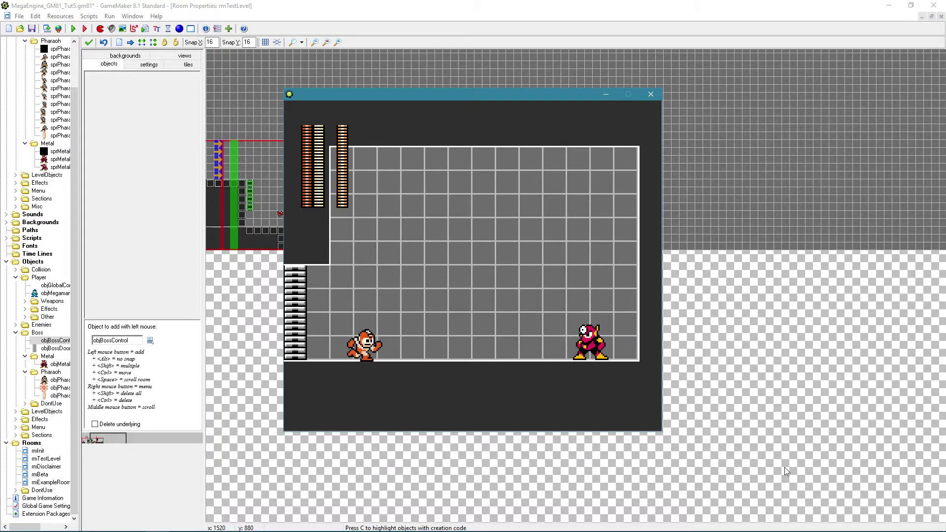
key("Right")
- Fire the laser trident at the boss, then ignore and abort the damageLaserTrident error
key("x")
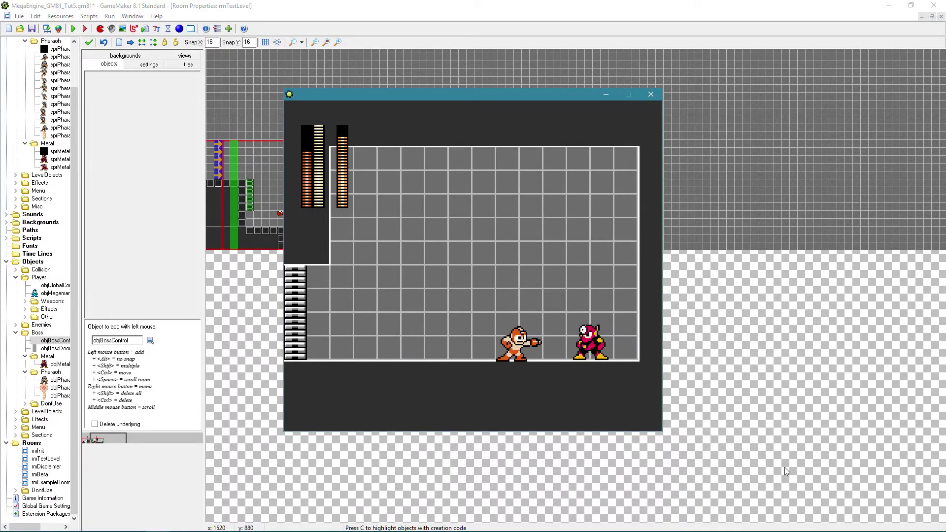
key("x")
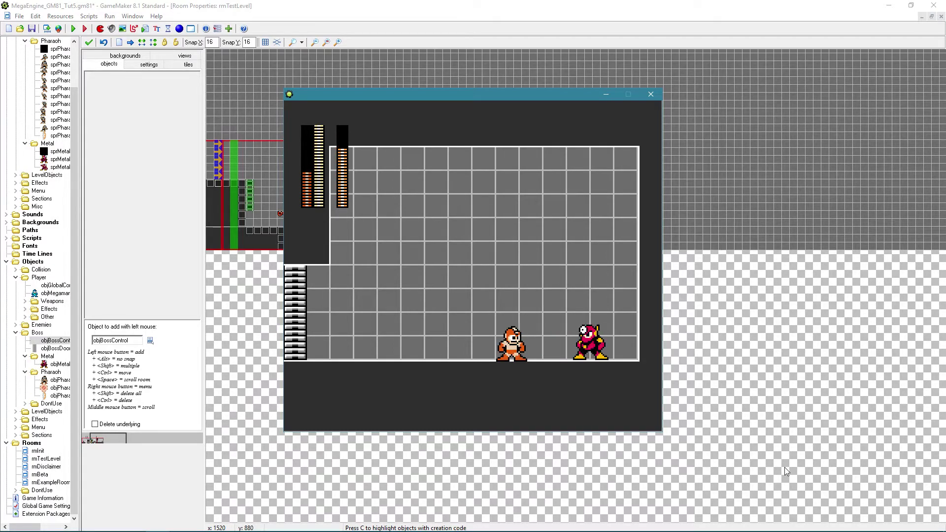
key("q")
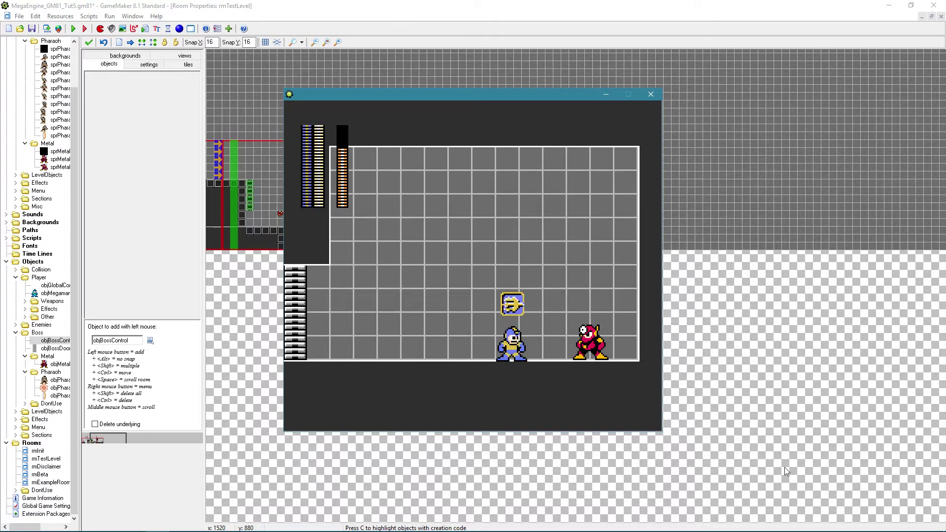
key("x")
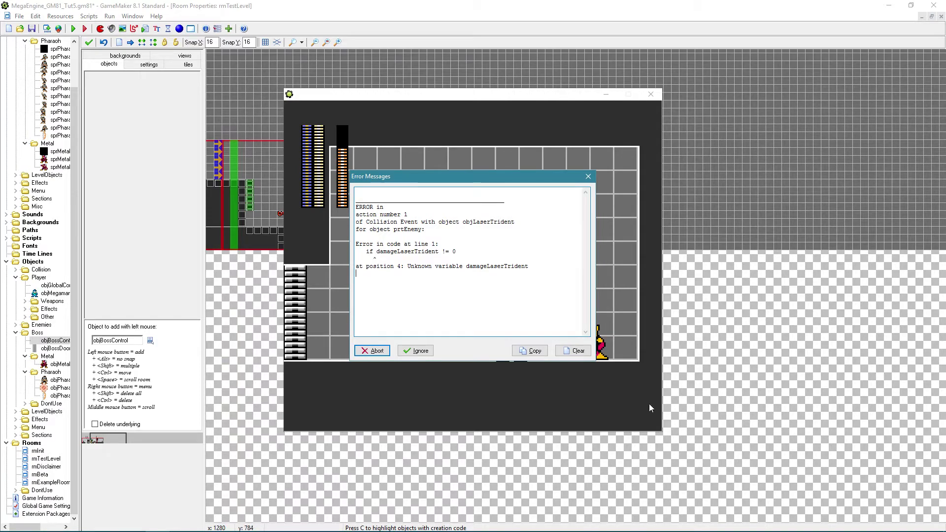
left_click(419, 351)
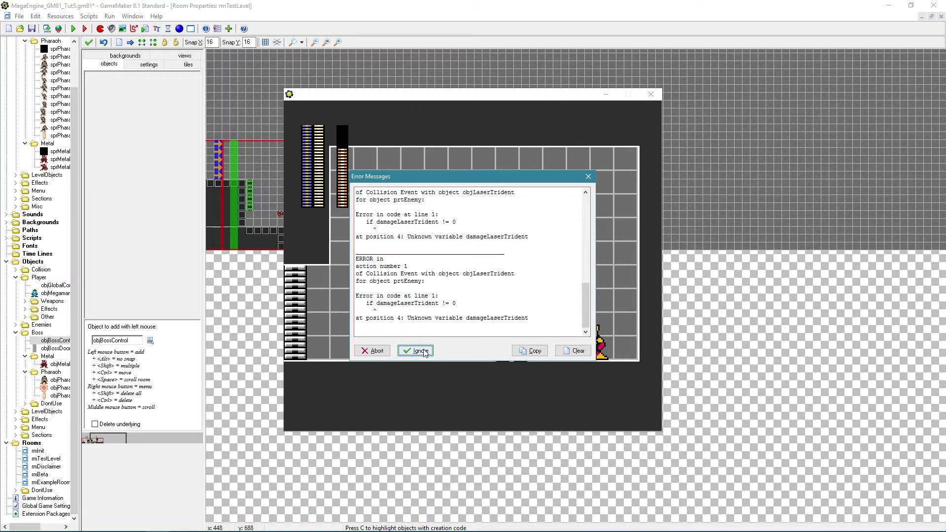
left_click(373, 351)
- Add a damageLaserTrident = 28 line after the damage values in objMetal's Create code
double_click(59, 364)
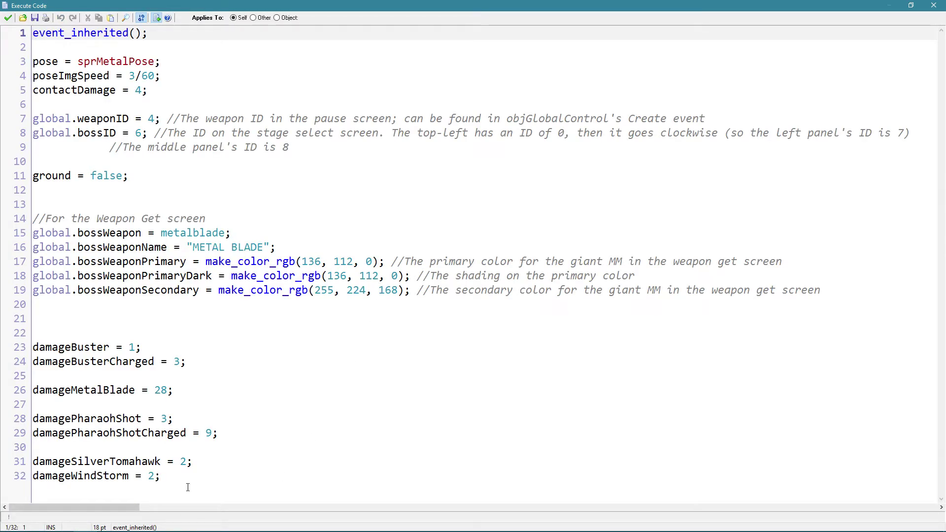
left_click(188, 488)
key("Return")
key("Return")
type("damageL")
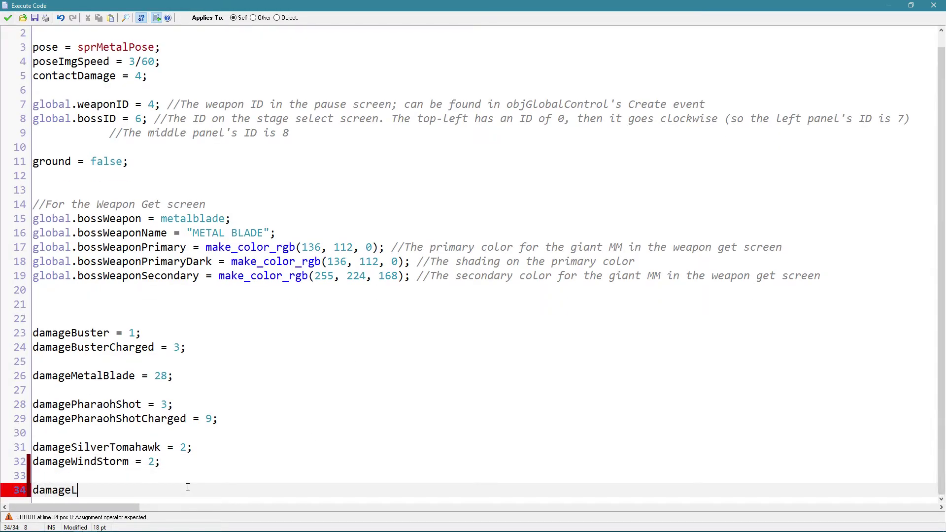
type("aserTrident = ")
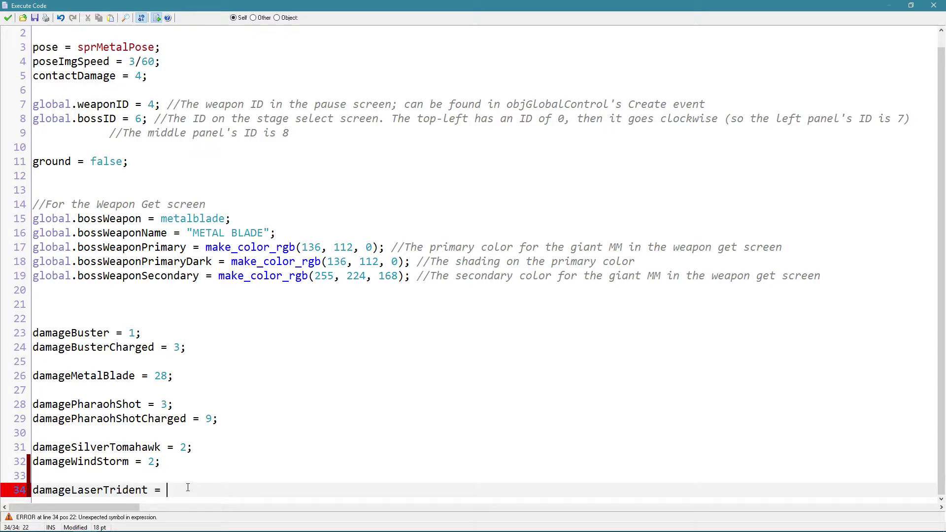
type("28;")
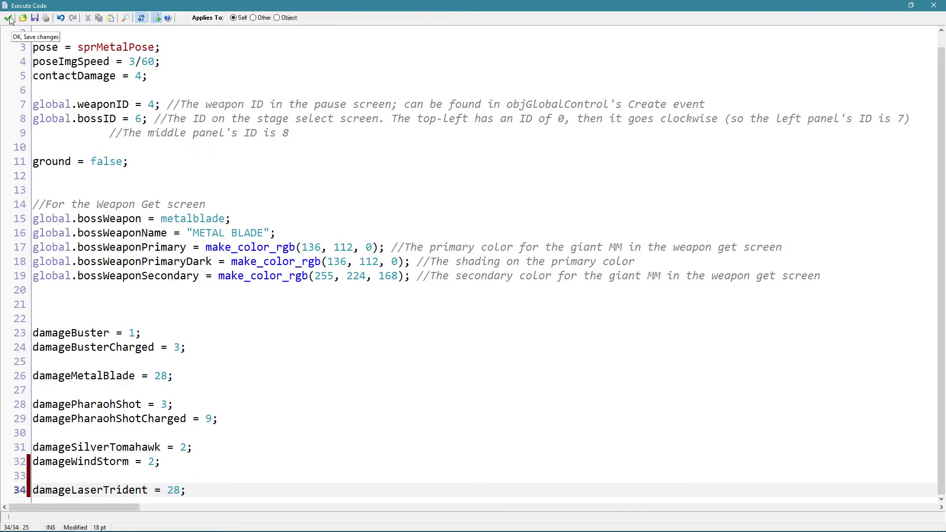
- Save the code fix, rerun the game and play through the stage toward the boss
left_click(7, 17)
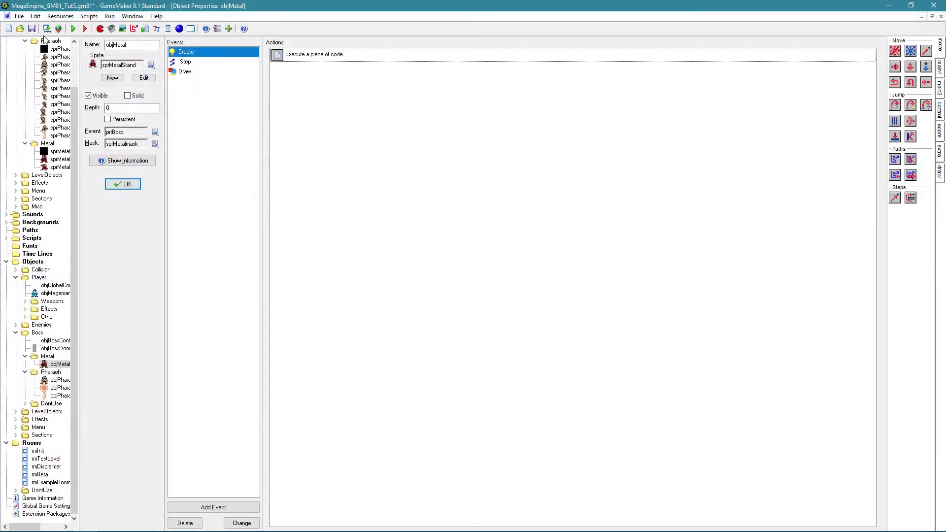
left_click(74, 28)
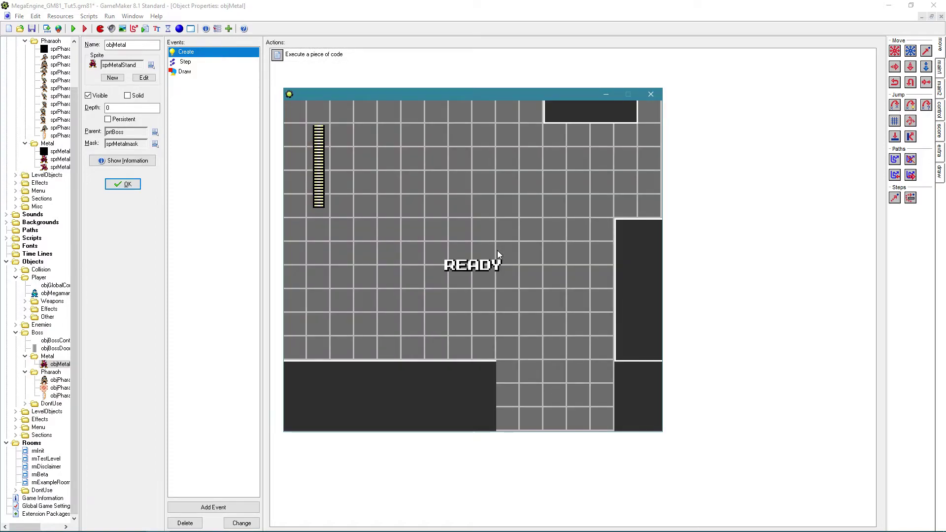
key("Right")
key("z")
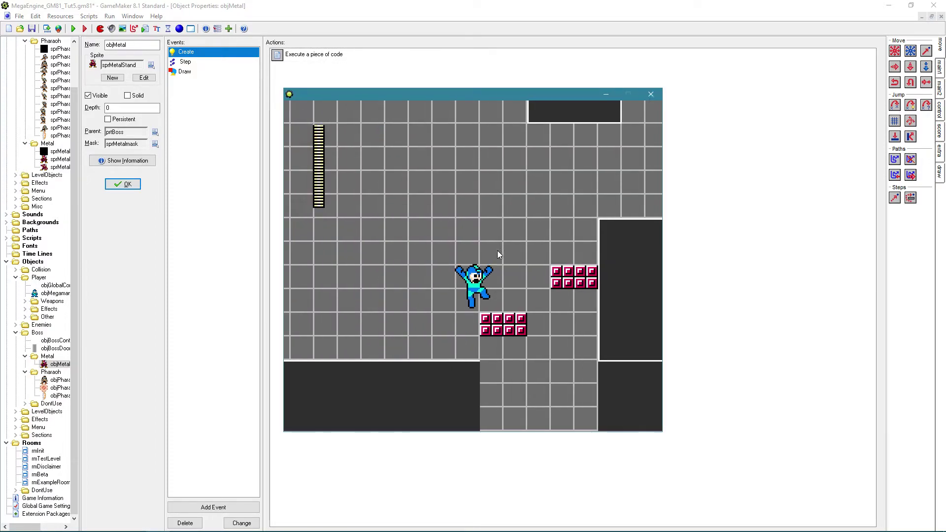
key("Right")
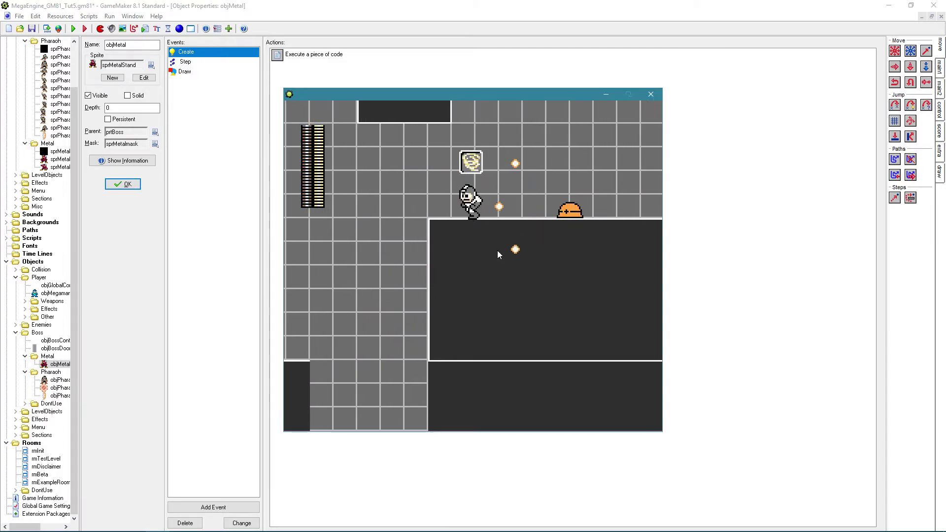
key("Right")
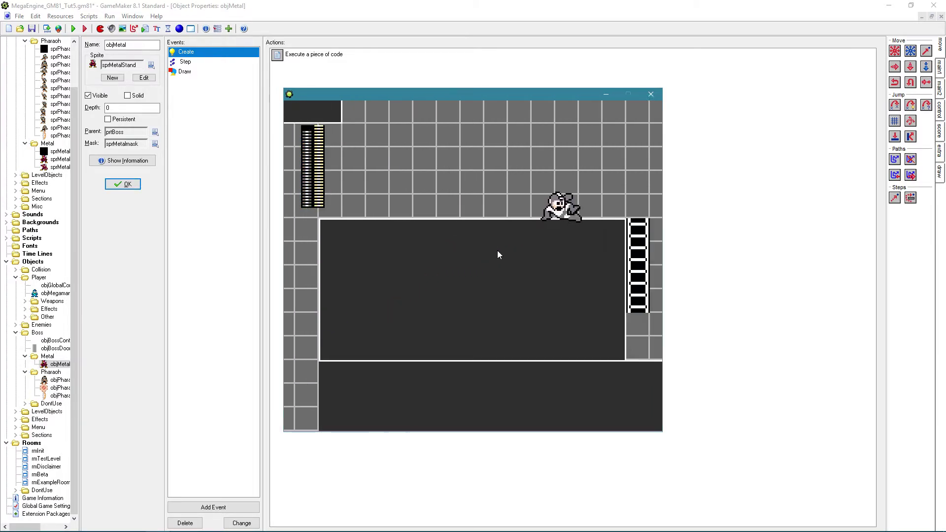
key("Right")
key("z")
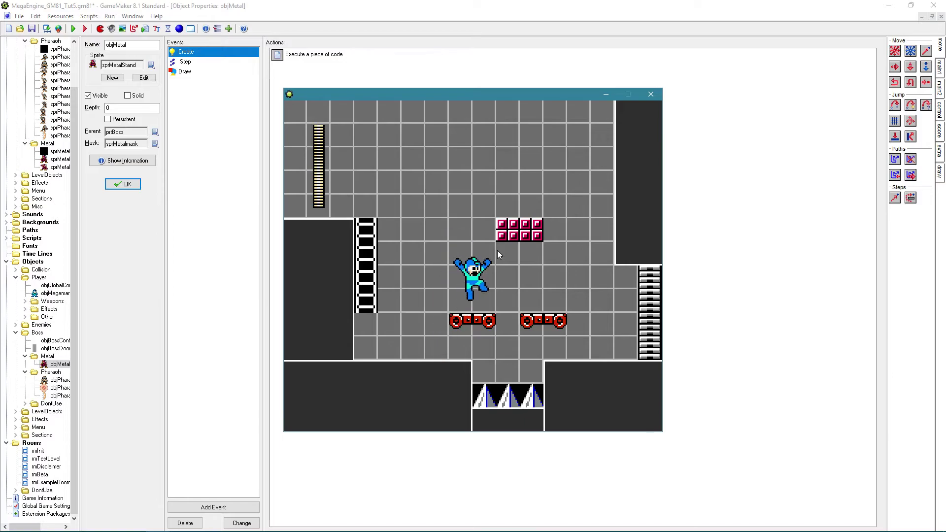
key("Right")
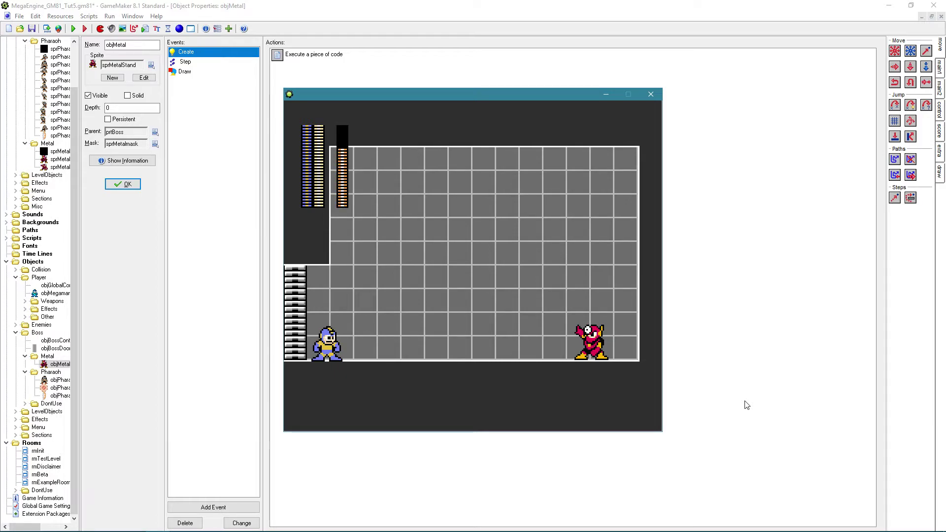
- Defeat Metal Man with the buster, get Metal Blade, and choose CONTINUE
key("Right")
key("x")
key("Right")
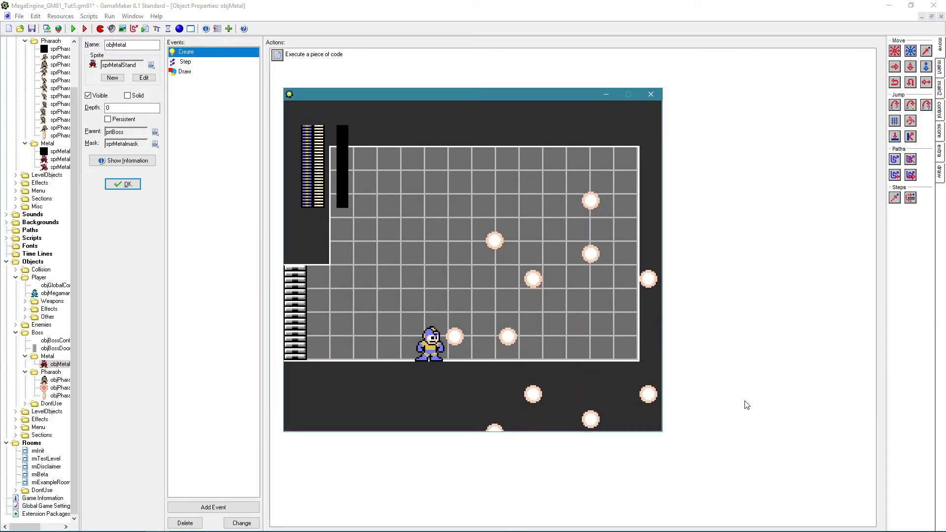
key("Right")
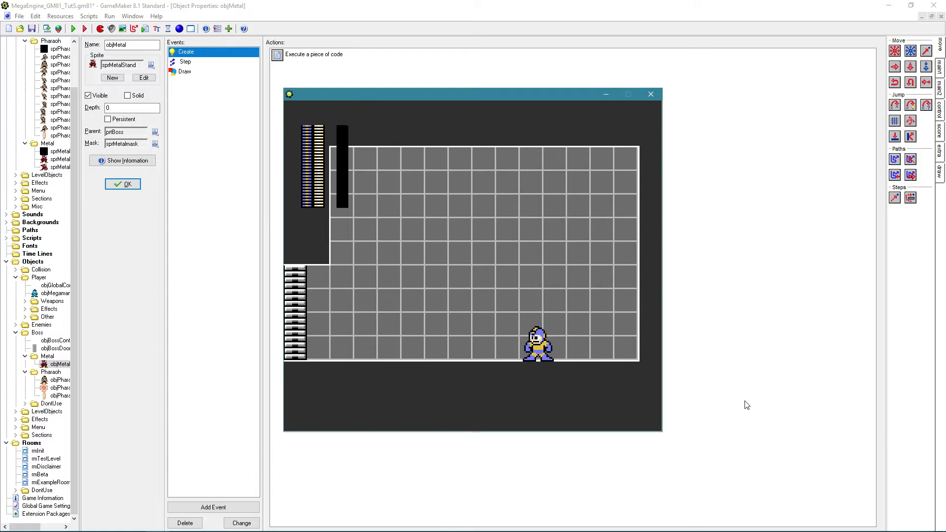
key("Right")
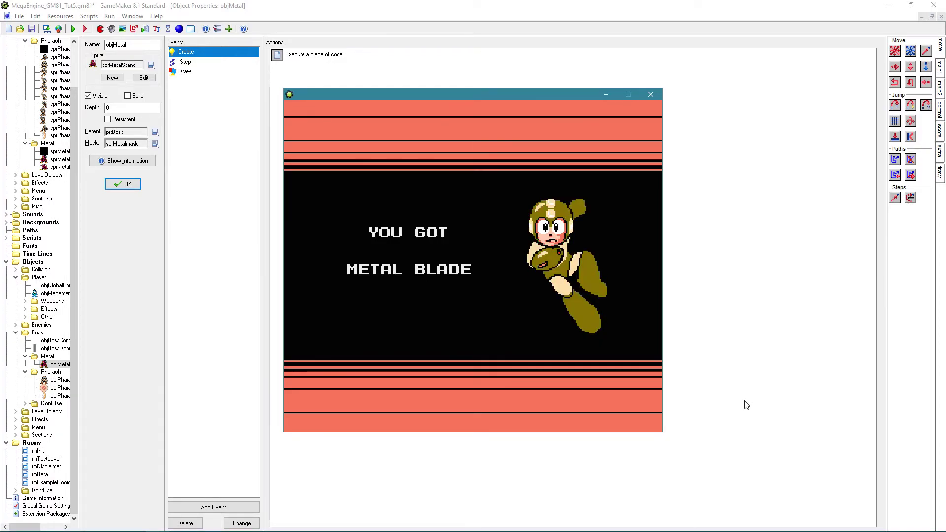
key("Down")
key("Return")
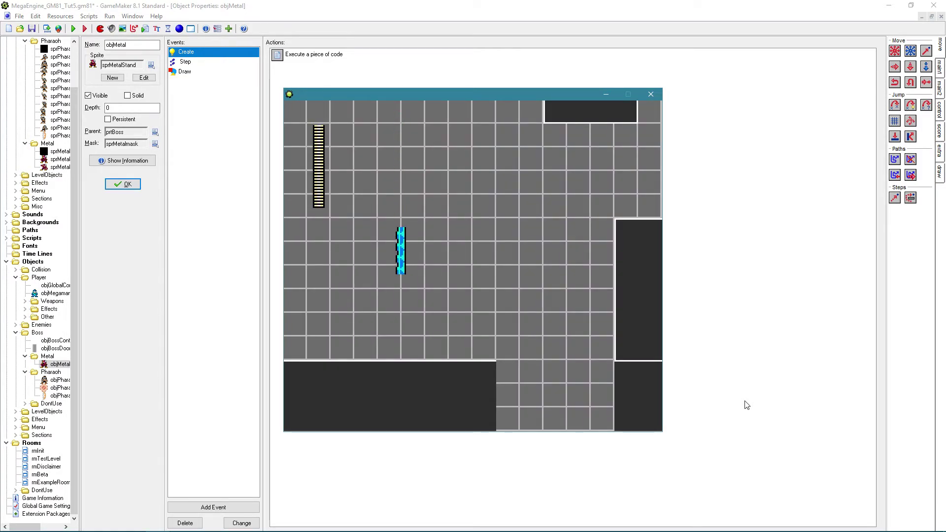
- Cycle the pause menu weapons to confirm M.BLADE is listed, then close the test game with Escape
key("Return")
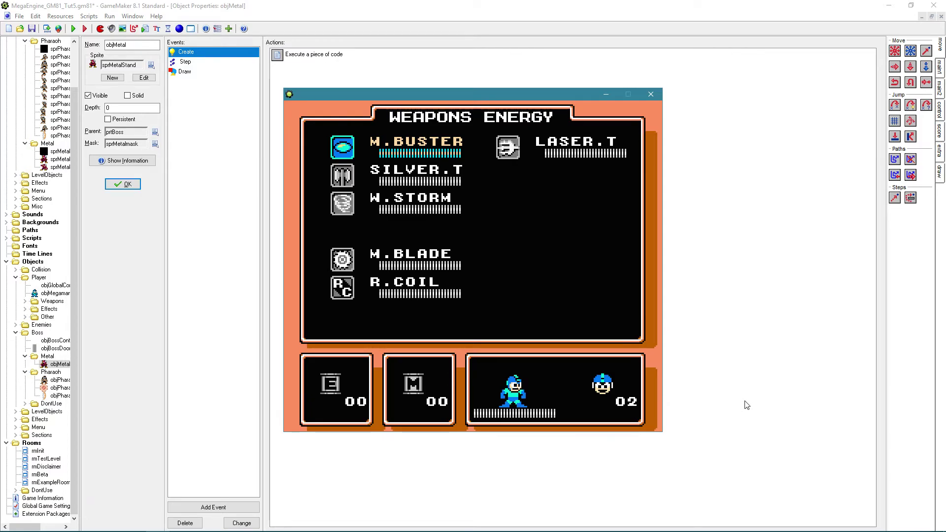
key("Down")
key("Down")
key("Down")
key("Up")
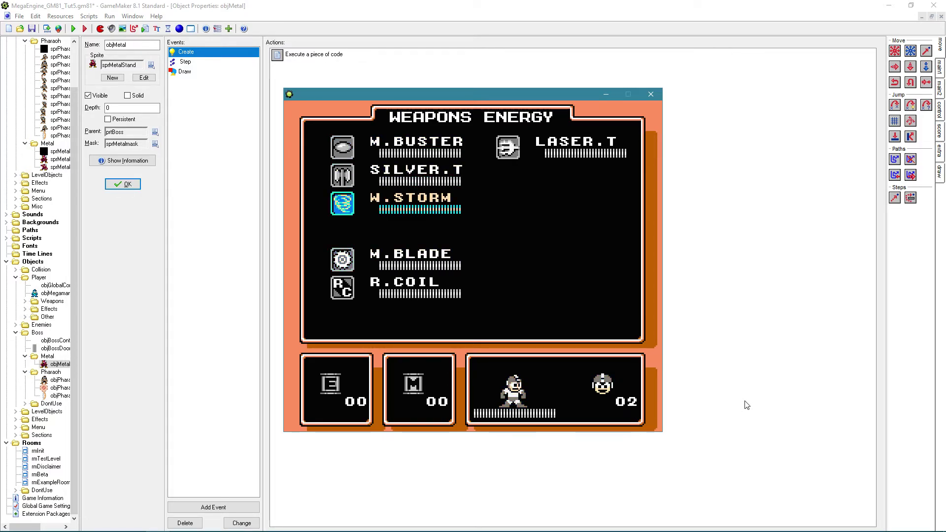
key("Return")
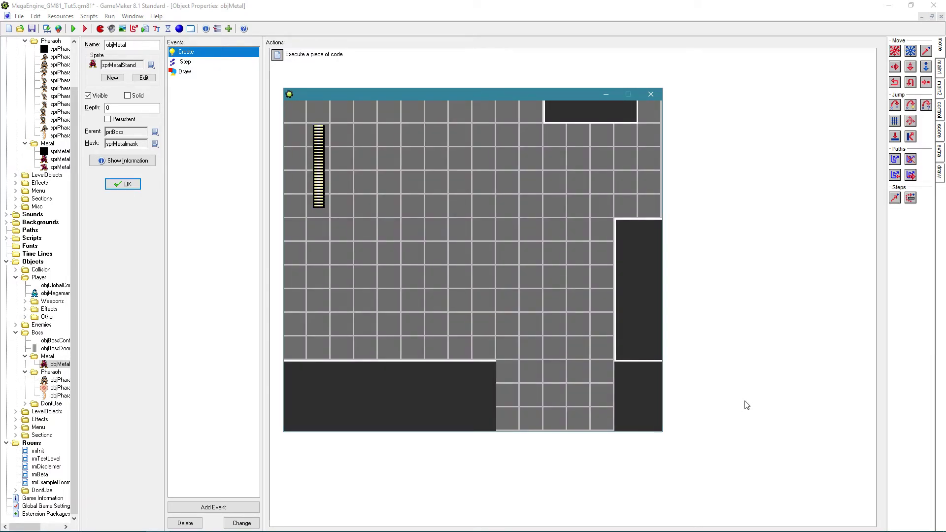
key("Return")
key("Down")
key("Down")
key("Down")
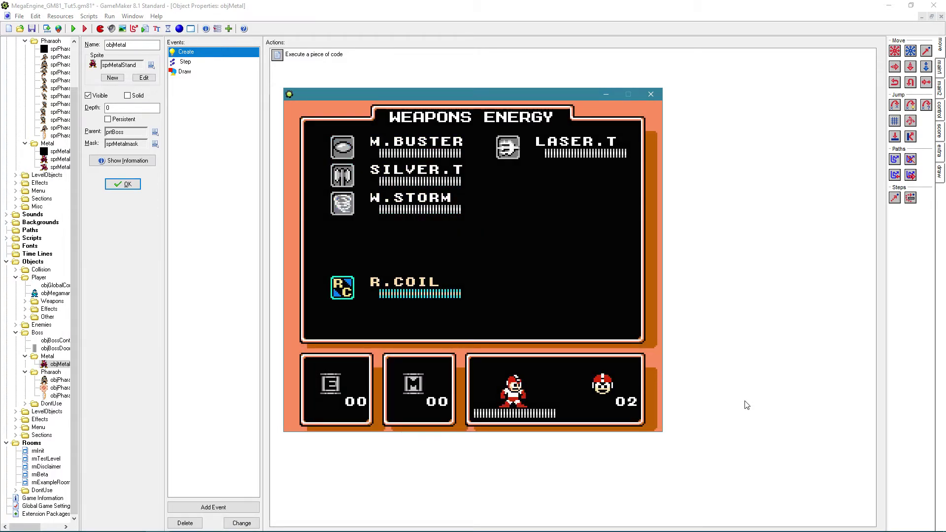
key("Up")
key("Escape")
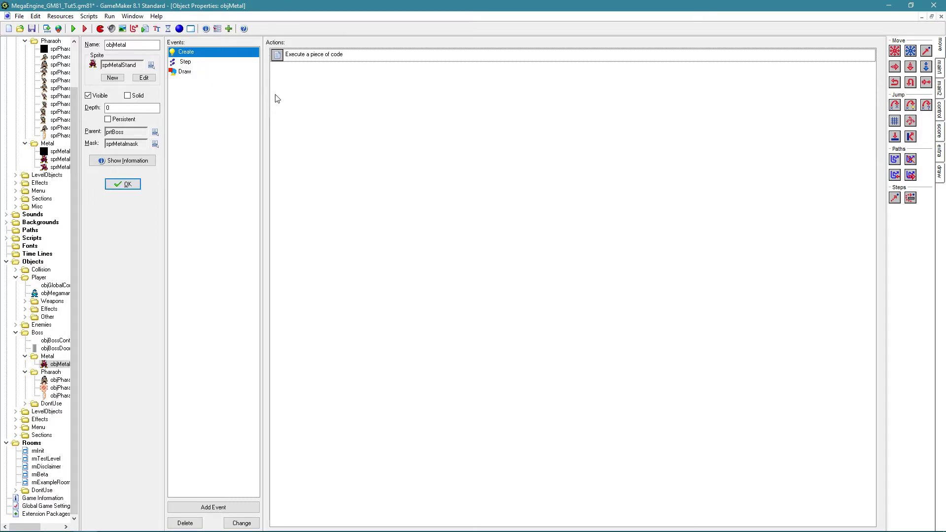
- Close objMetal, move rmDisclaimer ahead of rmTestLevel, and open the bgStageSelect background
left_click(125, 185)
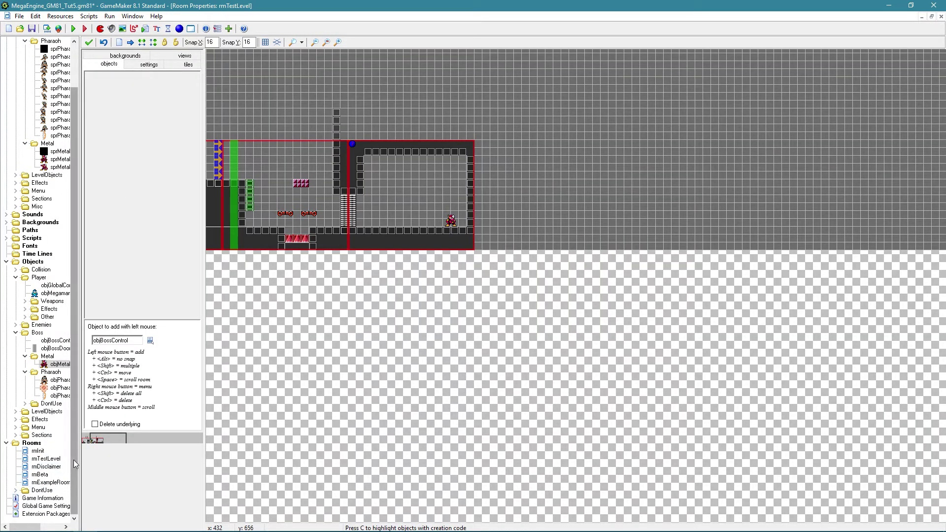
left_click_drag(46, 467, 43, 459)
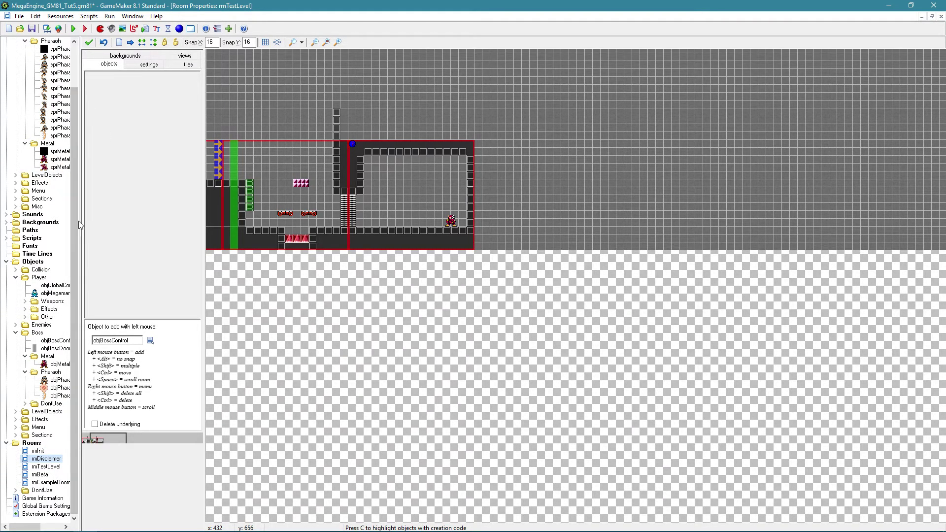
left_click(16, 427)
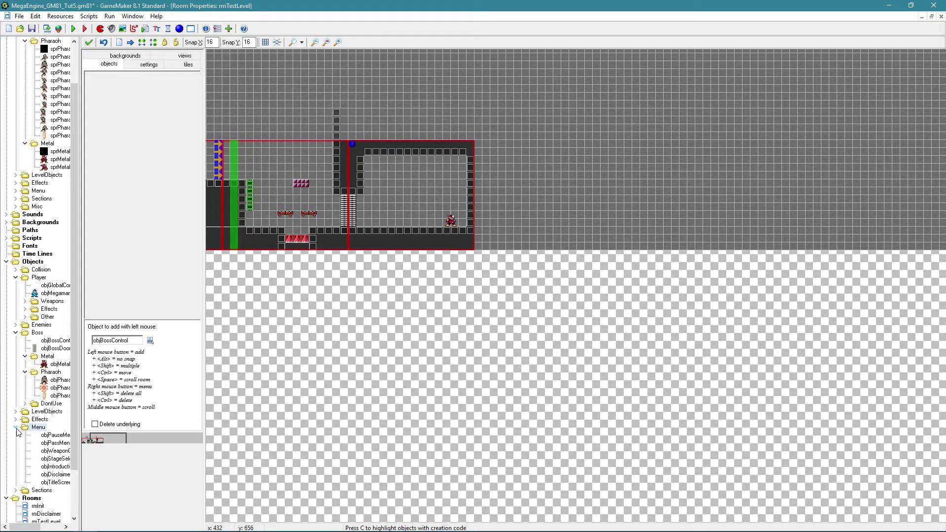
scroll(79, 383, "up", 2)
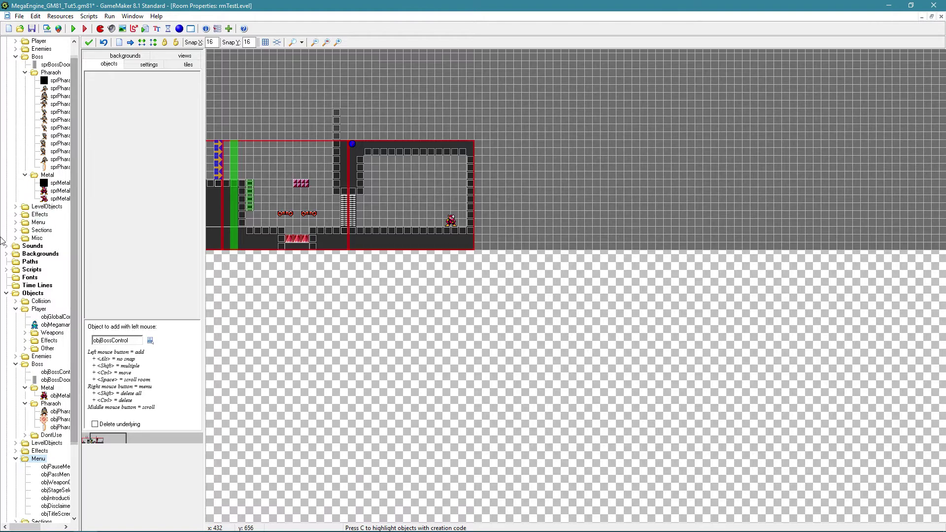
left_click(7, 254)
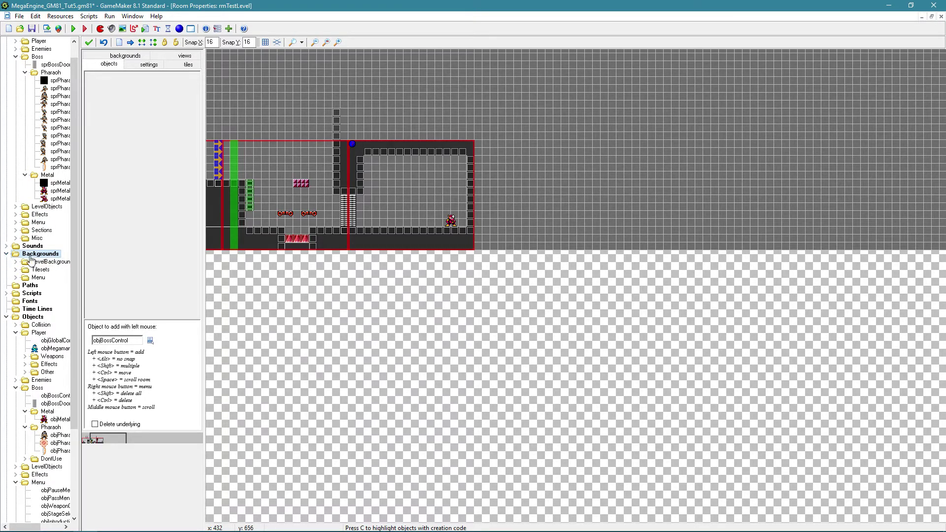
left_click(17, 278)
double_click(55, 286)
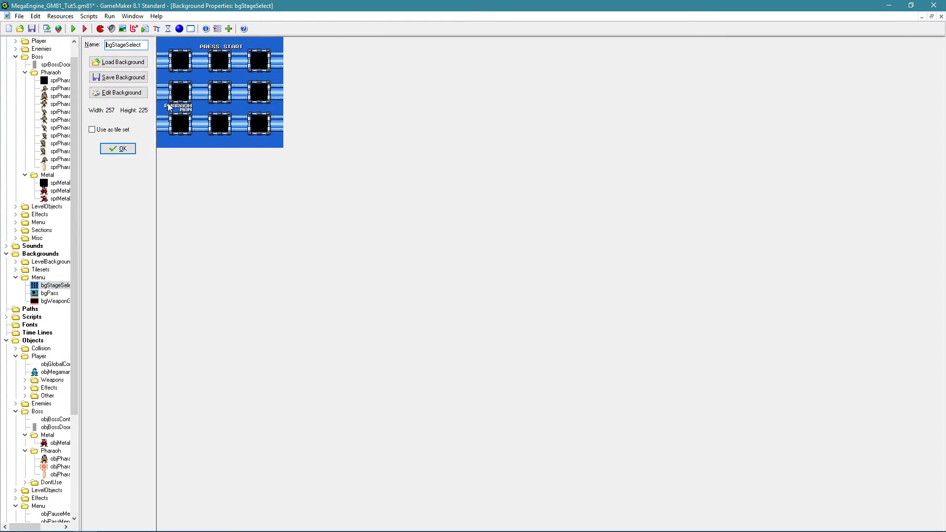
- Hand-write METAL MAN under bgStageSelect's bottom-left frame with the thinnest brush, zoomed in
left_click(105, 94)
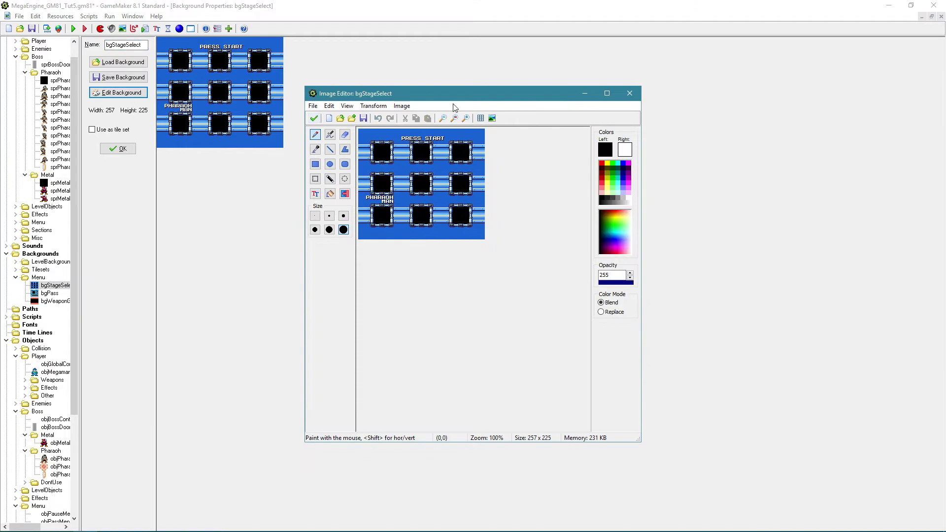
double_click(460, 99)
left_click(161, 28)
left_click(160, 28)
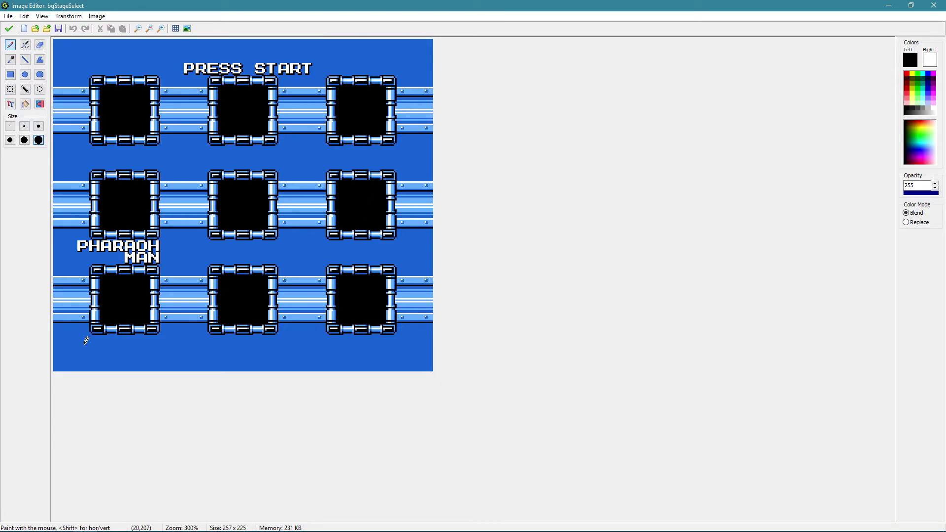
mouse_move(86, 341)
left_mouse_down()
mouse_move(123, 337)
mouse_move(131, 347)
mouse_move(120, 345)
mouse_move(154, 350)
left_mouse_up()
key("ctrl+z")
left_click(10, 126)
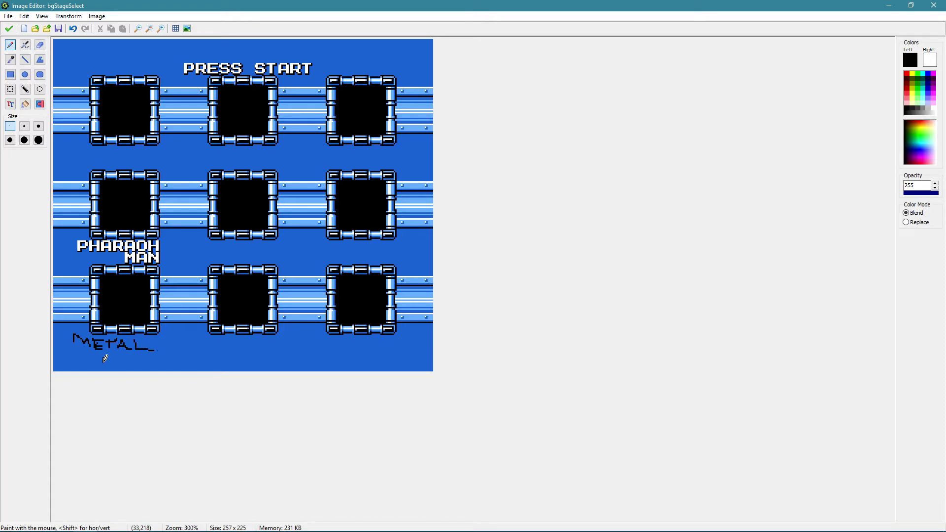
mouse_move(103, 365)
left_mouse_down()
mouse_move(106, 356)
mouse_move(137, 366)
mouse_move(141, 353)
left_mouse_up()
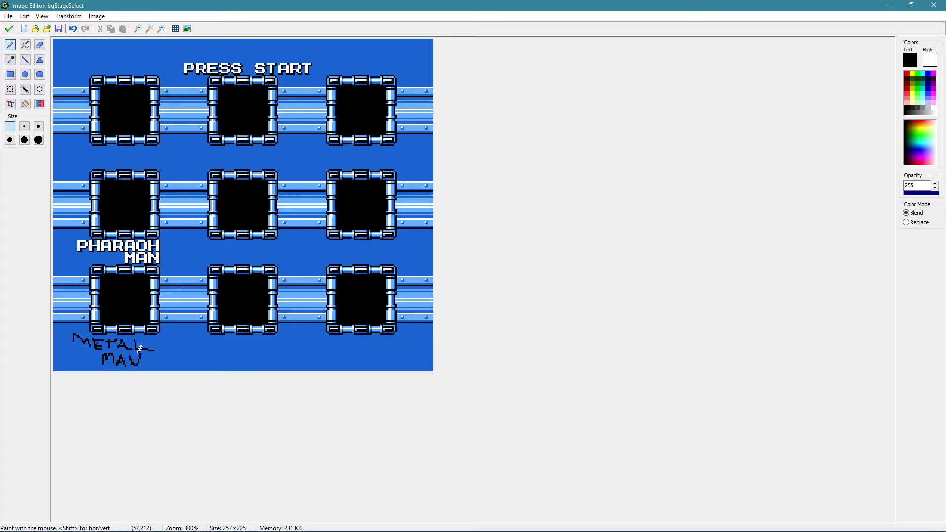
left_click(9, 29)
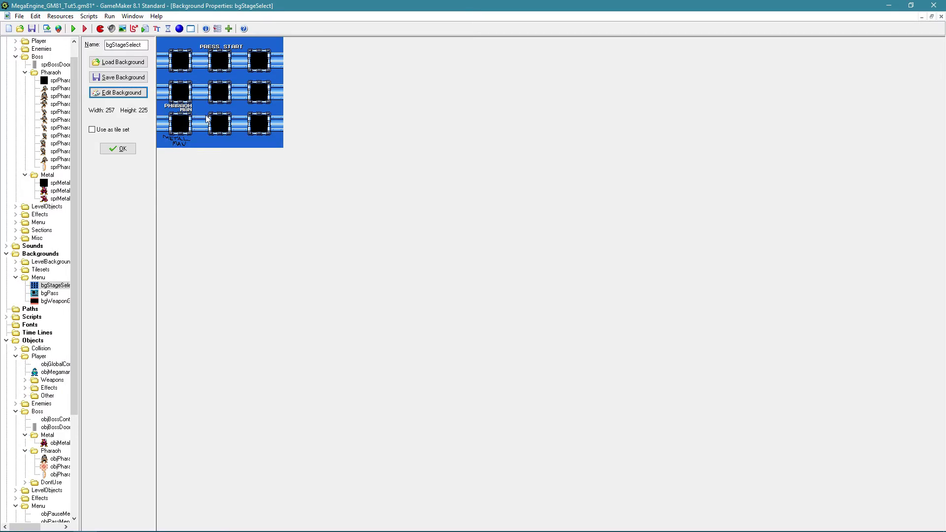
left_click(121, 149)
- Inspect the eight icon frames of sprStageSelectIcons in the Menu > StageSelect sprites
scroll(23, 99, "up", 3)
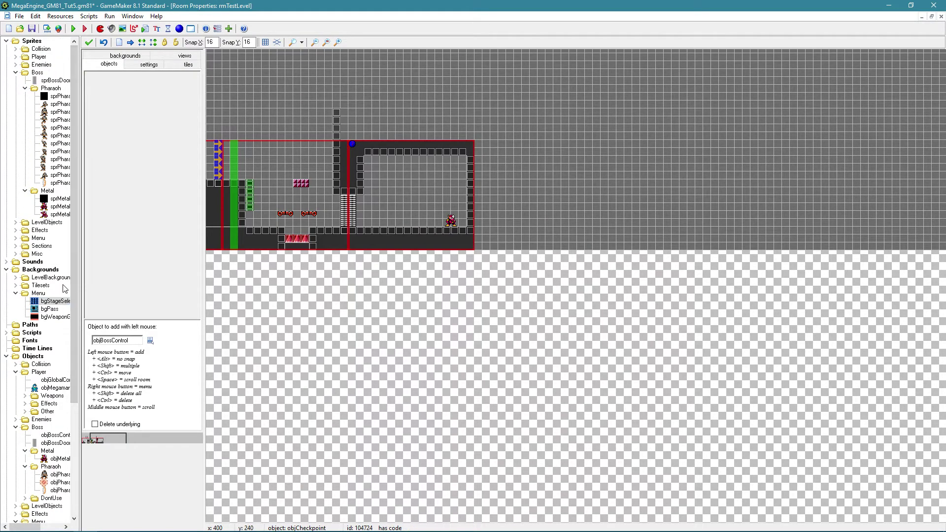
left_click(16, 74)
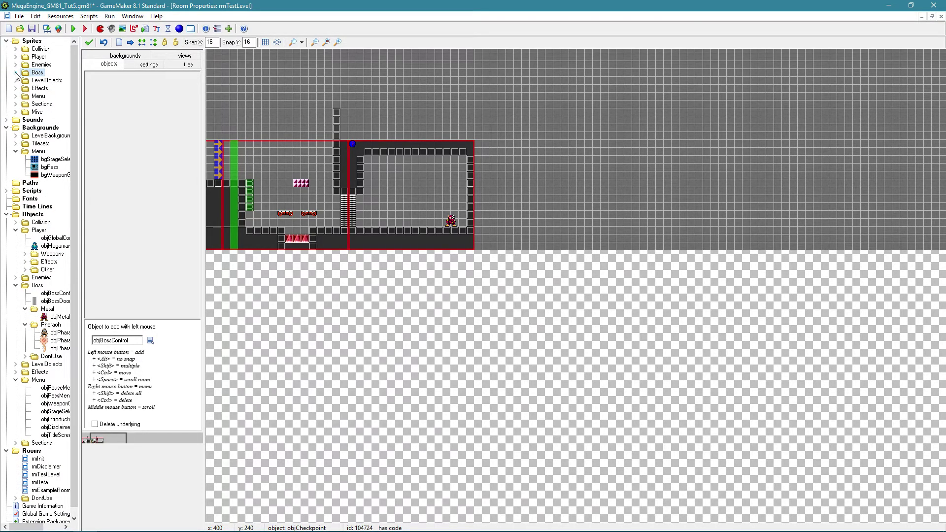
left_click(16, 97)
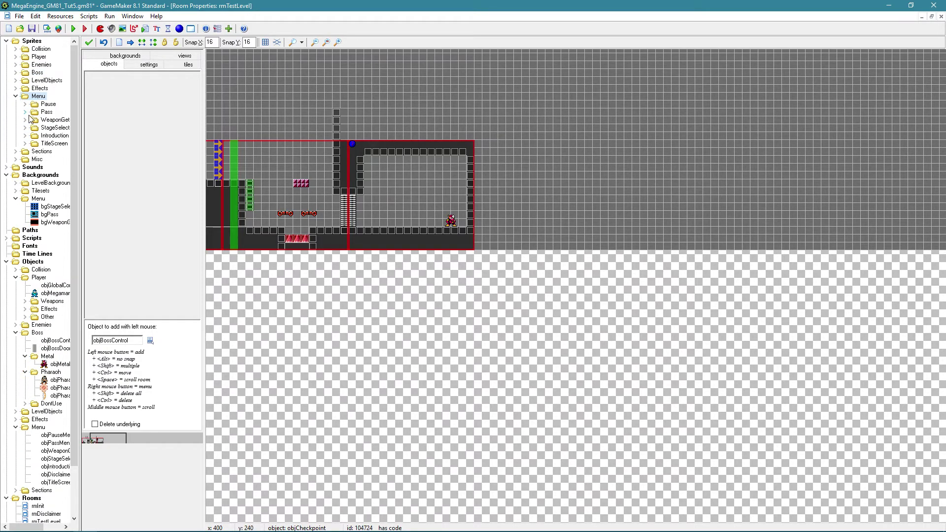
left_click(26, 128)
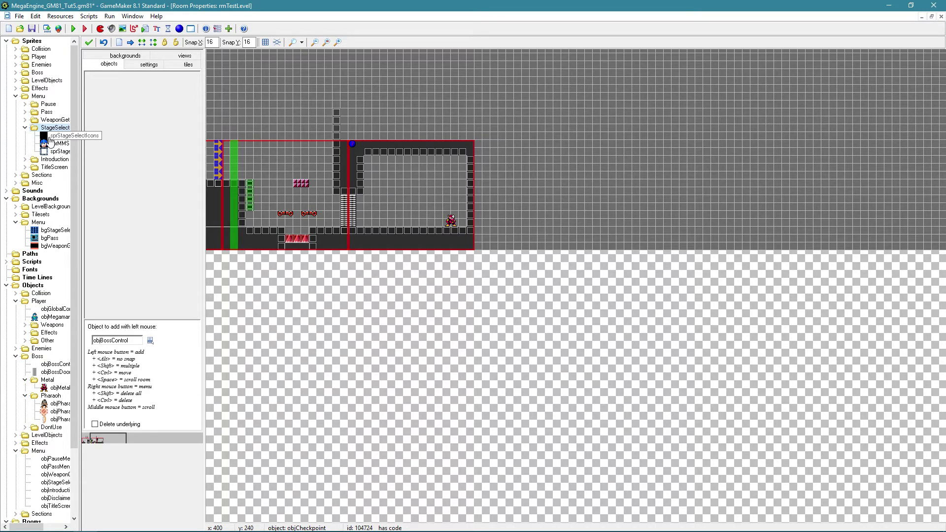
double_click(50, 141)
left_click(122, 92)
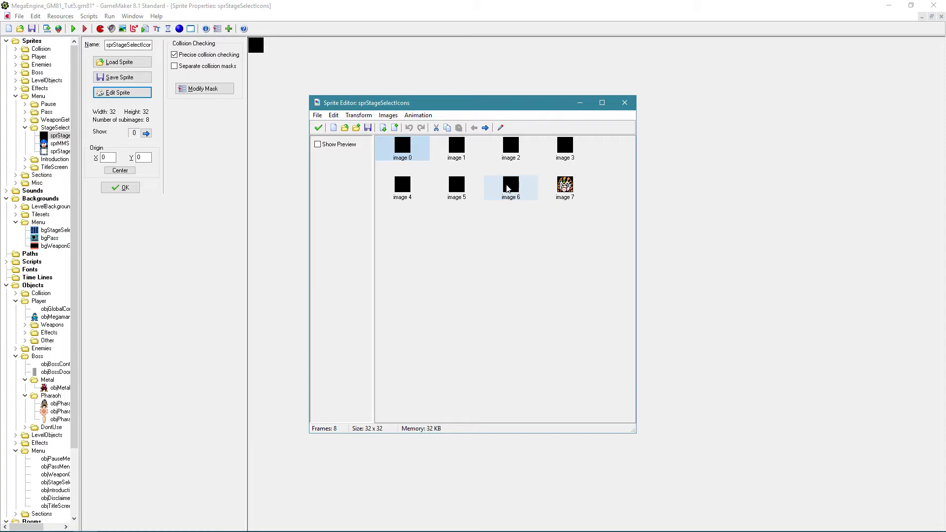
left_click(318, 128)
- Create a temporary sprite in the StageSelect group loaded from metalicon.png
right_click(57, 137)
left_click(81, 141)
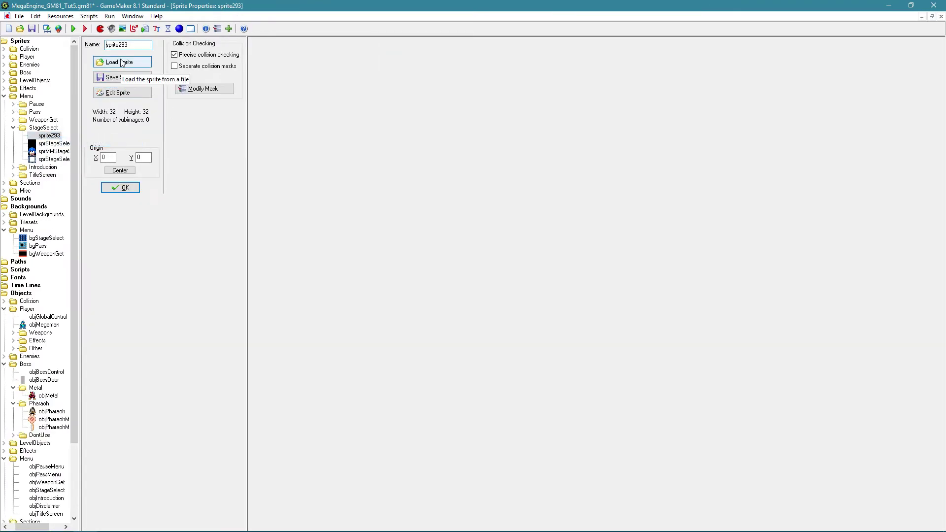
left_click(120, 63)
type("metal")
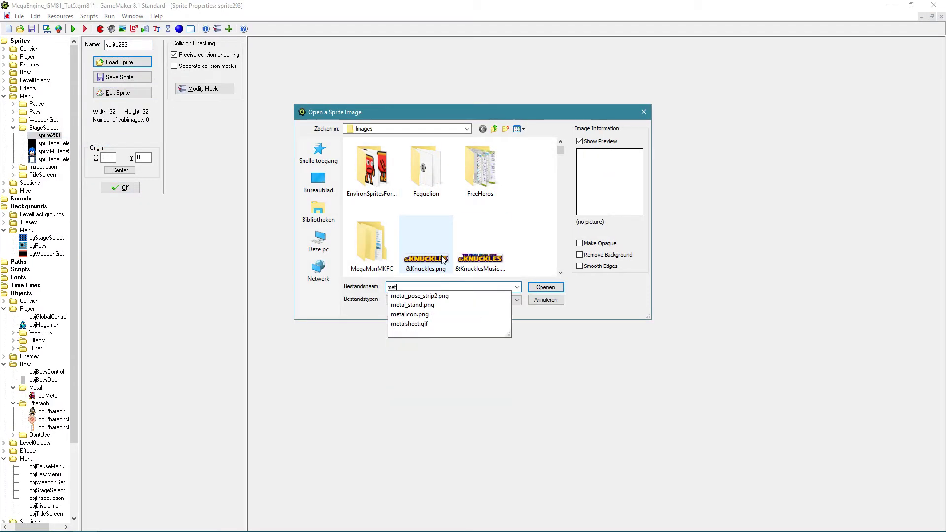
key("Down")
key("Down")
key("Down")
key("Return")
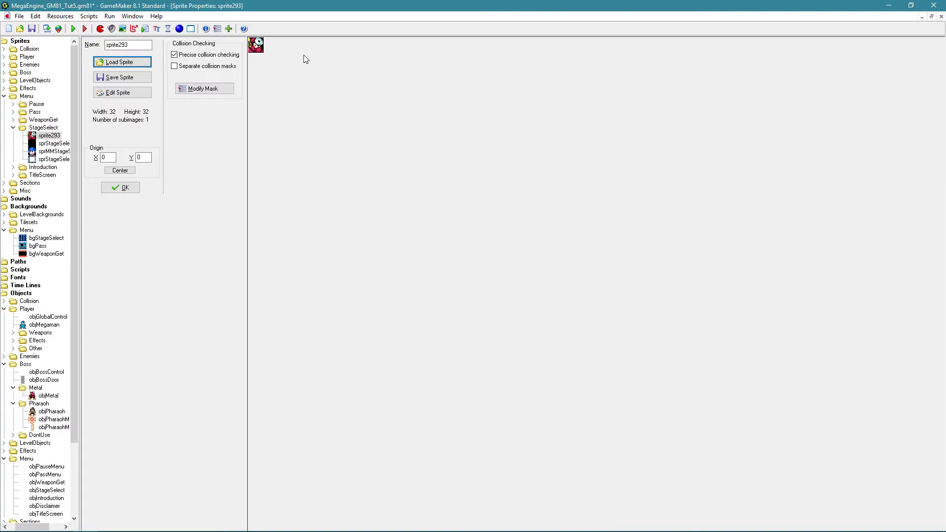
left_click(121, 93)
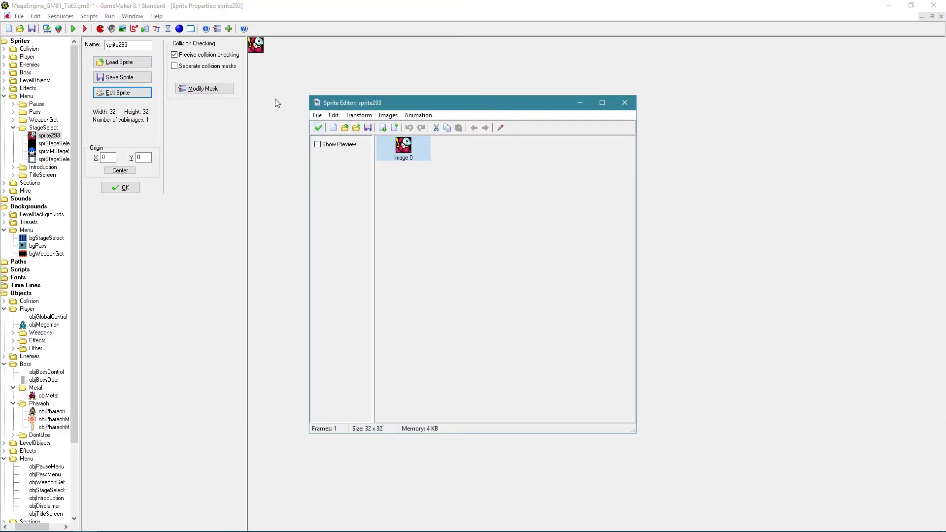
left_click(318, 127)
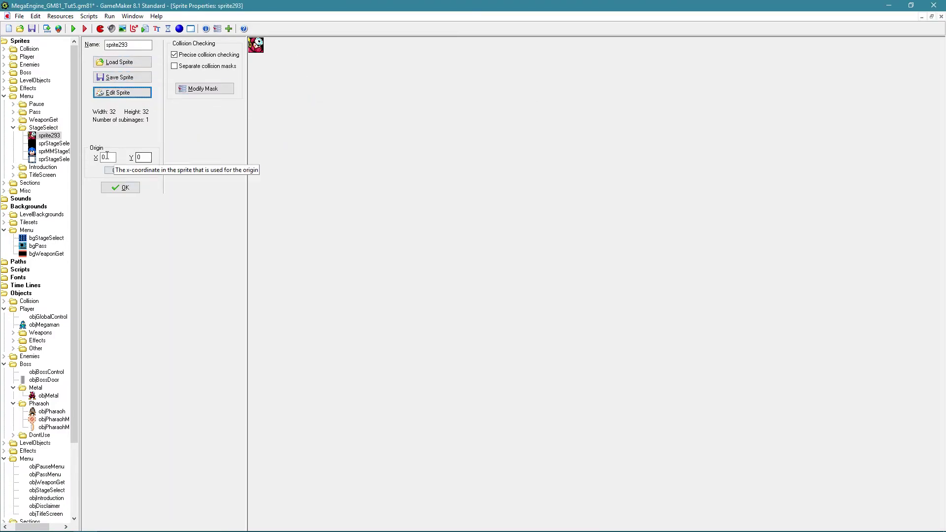
- Delete sprite293 and paste the metal icon over image 6 of sprStageSelectIcons
right_click(57, 136)
left_click(79, 194)
key("Return")
double_click(62, 138)
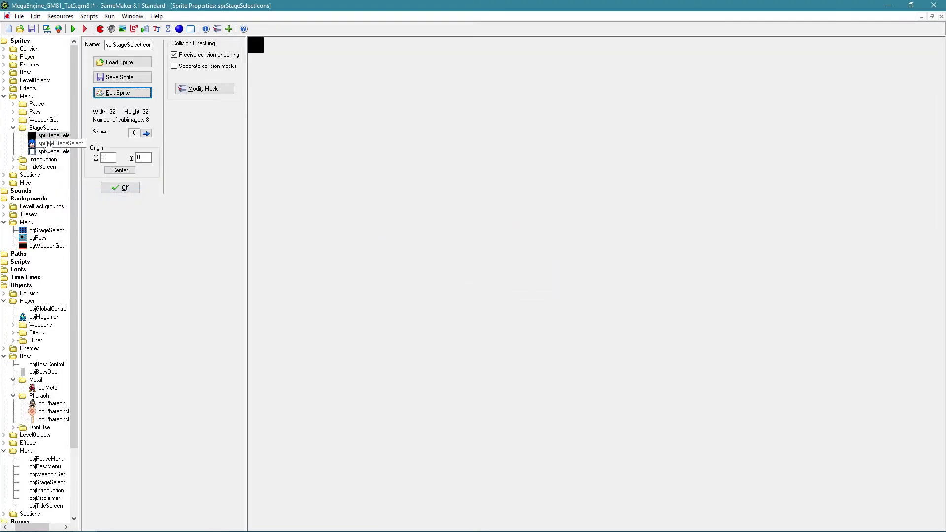
left_click(121, 93)
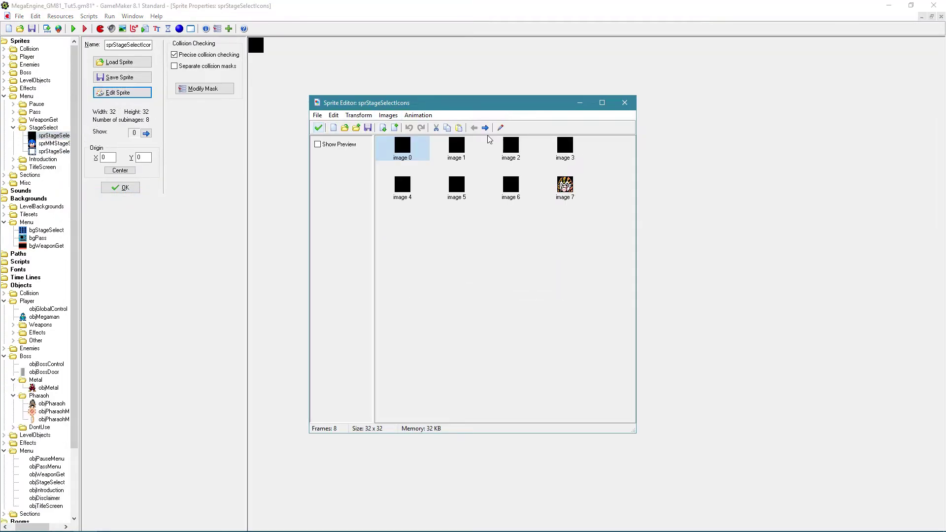
left_click(513, 182)
key("ctrl+v")
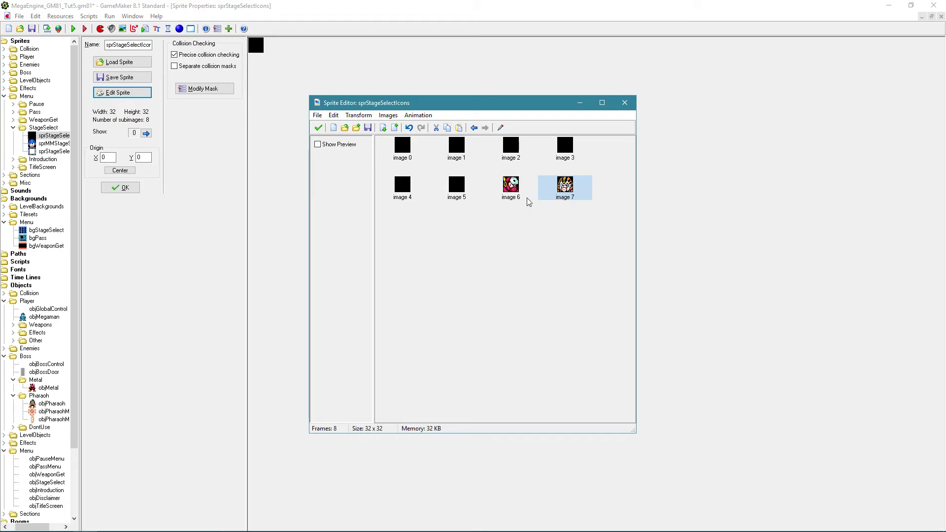
left_click(323, 129)
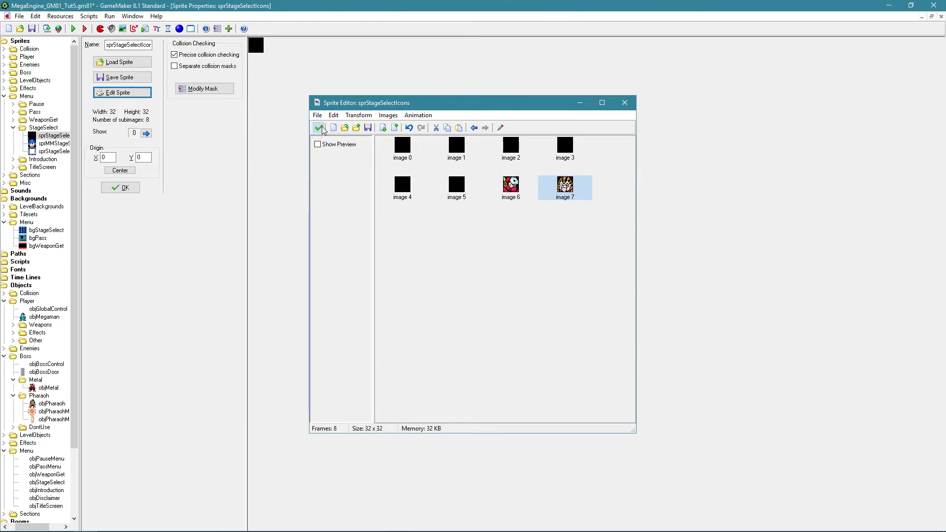
left_click(121, 188)
- Open objStageSelect's Step event code
scroll(71, 367, "down", 3)
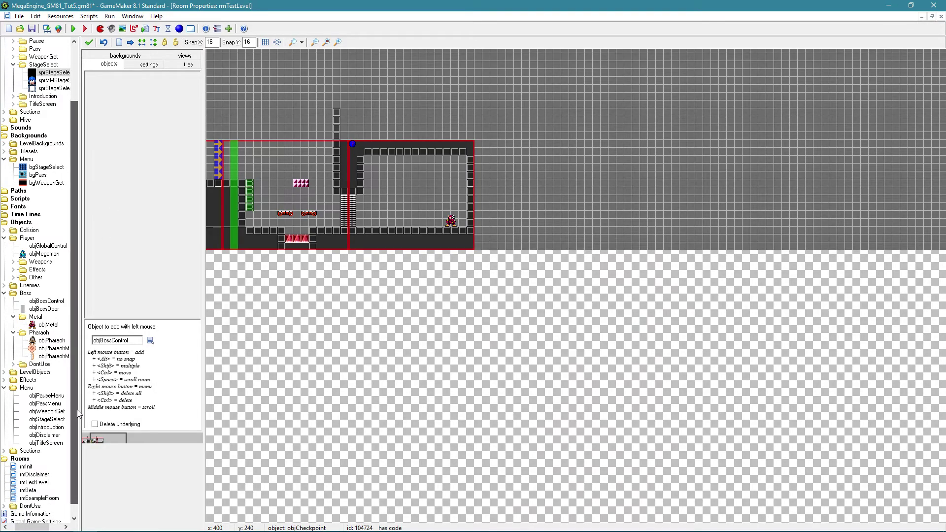
left_click_drag(34, 529, 28, 529)
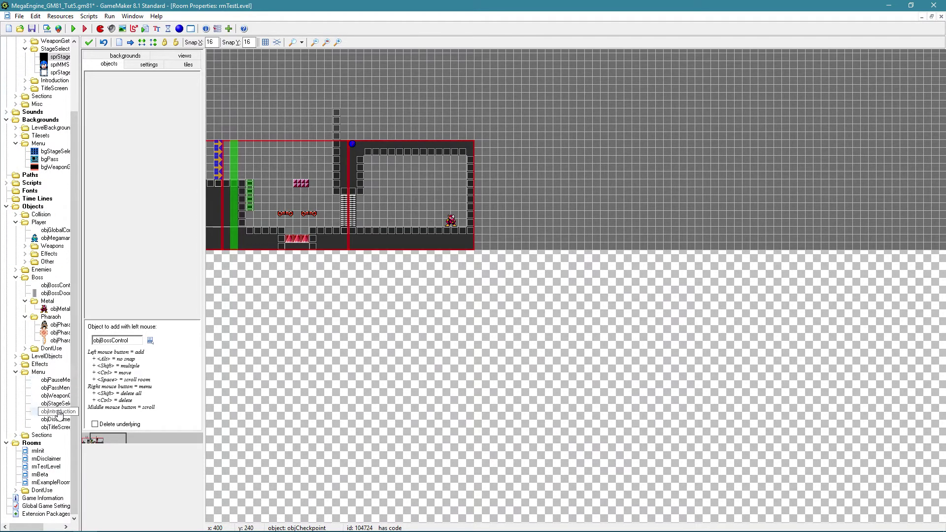
double_click(56, 404)
double_click(414, 56)
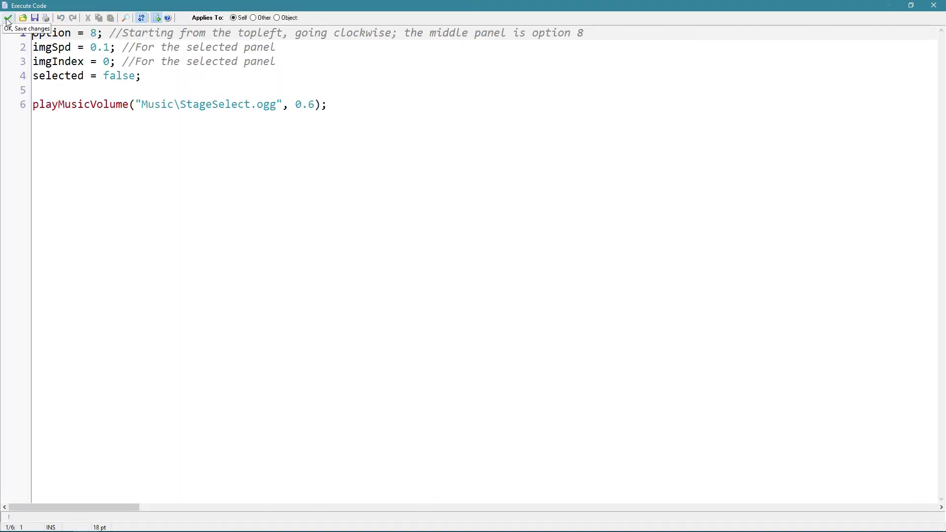
left_click(8, 18)
left_click(229, 63)
double_click(345, 55)
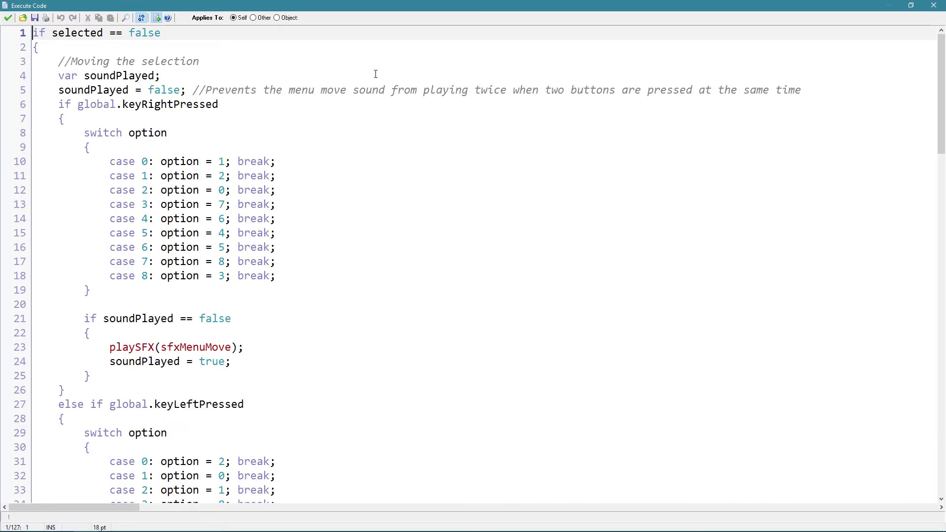
- Duplicate the case 7 Pharaoh block directly below itself
scroll(315, 203, "down", 20)
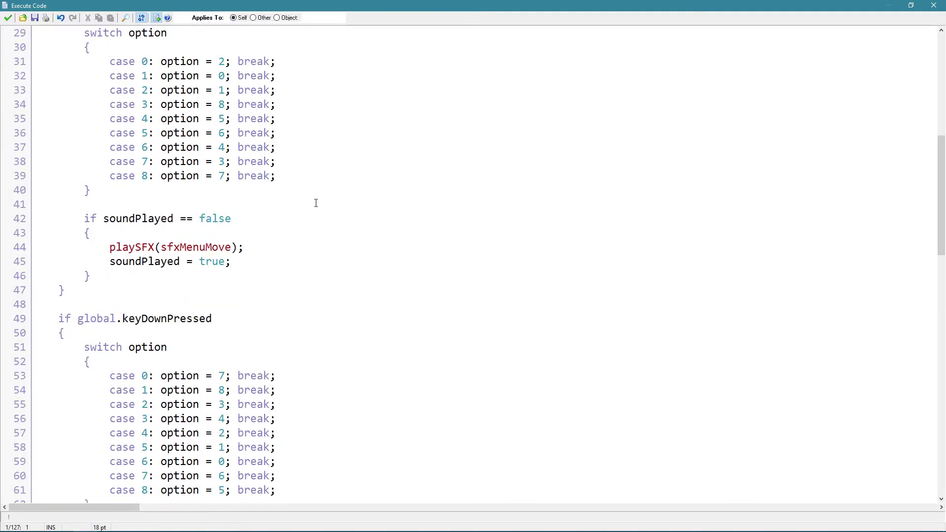
scroll(549, 117, "down", 5)
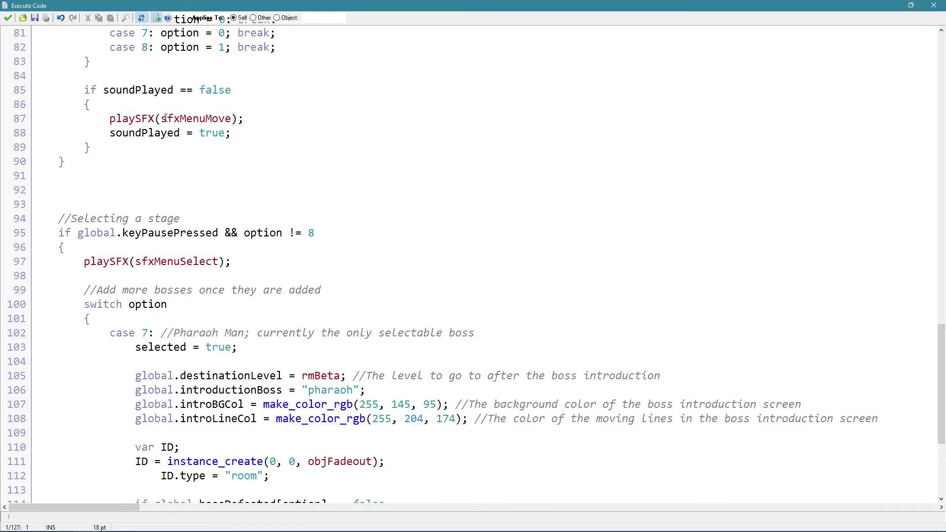
scroll(166, 118, "up", 12)
scroll(190, 131, "down", 12)
scroll(274, 328, "down", 3)
scroll(153, 146, "down", 2)
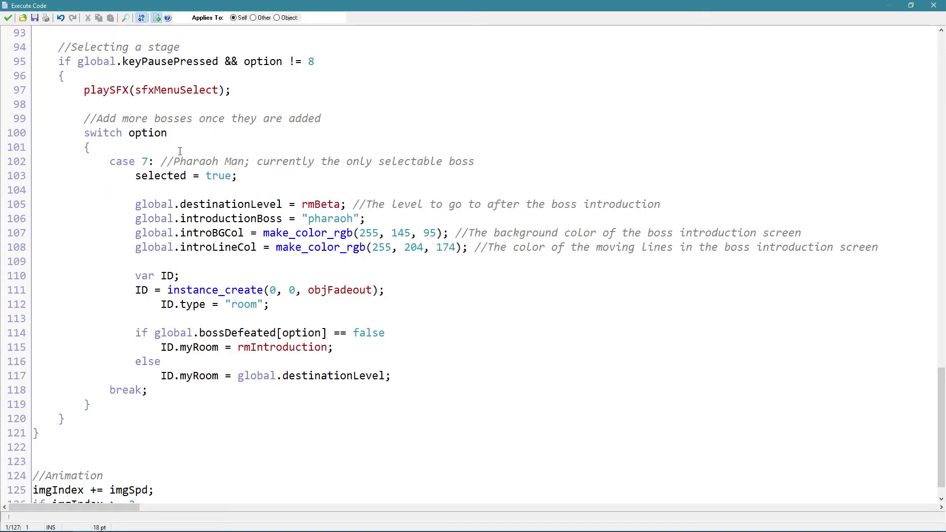
left_click_drag(110, 163, 184, 393)
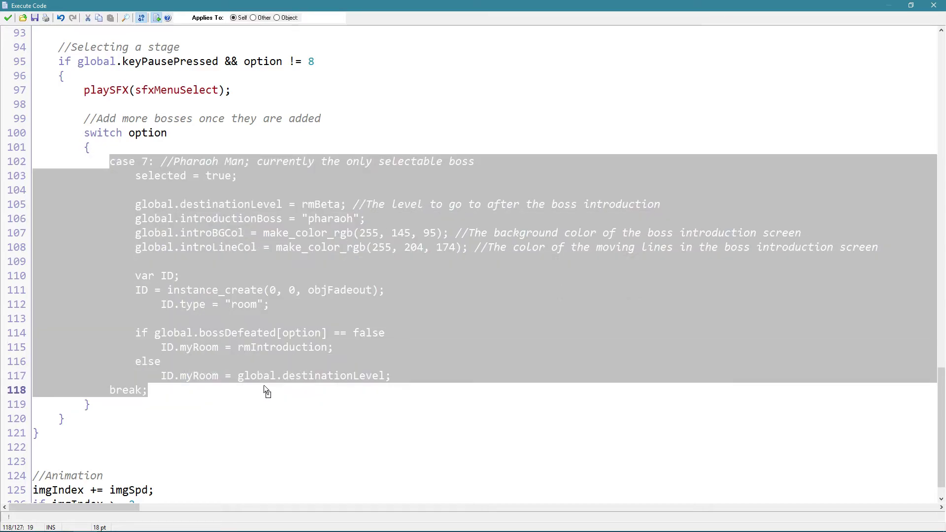
key("ctrl+c")
key("End")
key("Return")
key("Return")
key("ctrl+v")
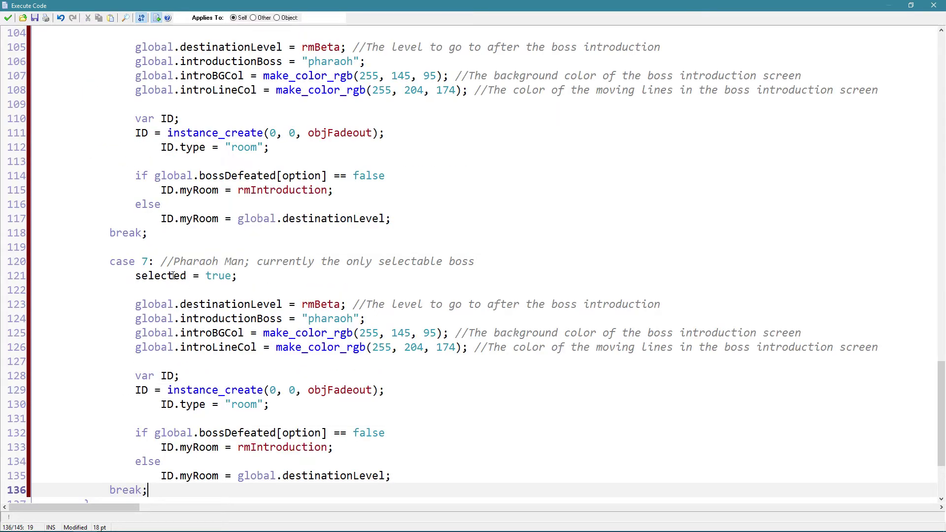
- Relabel the copied block as case 6 with the comment //Metal Man
double_click(145, 263)
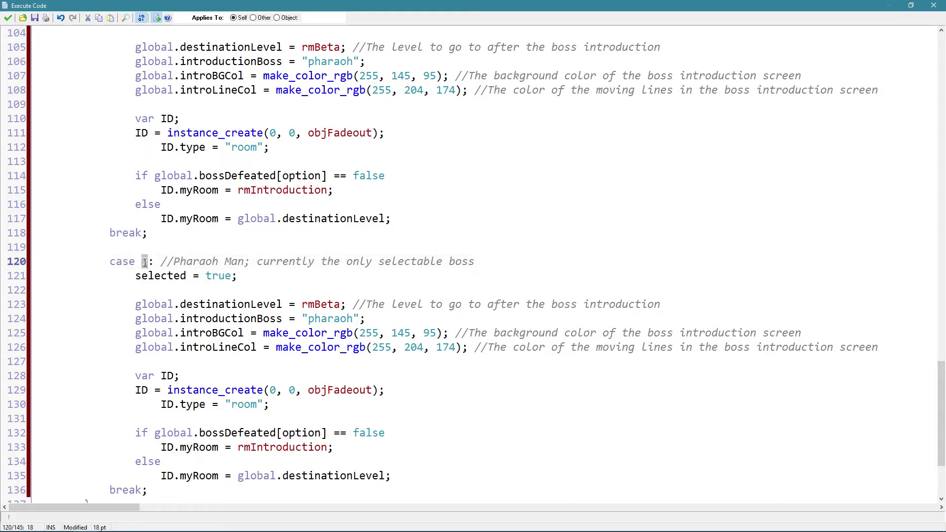
type("6")
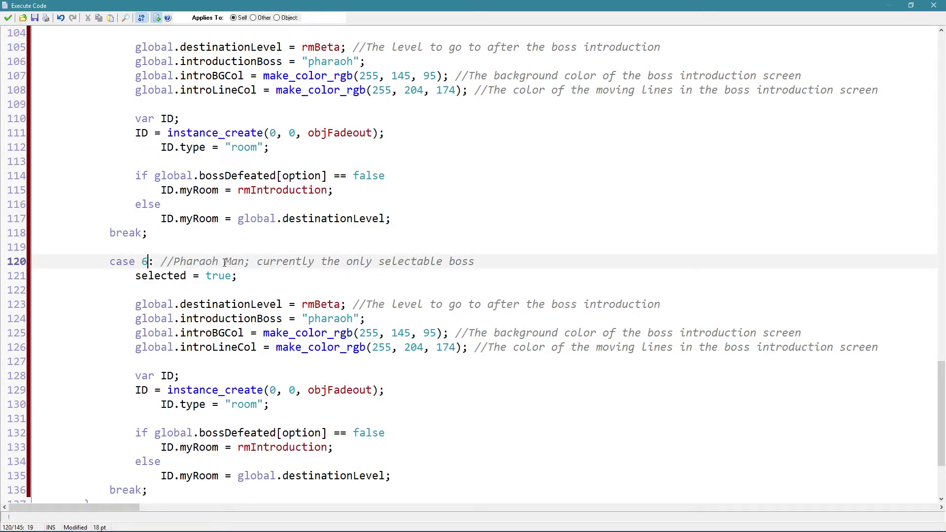
left_click_drag(219, 262, 173, 269)
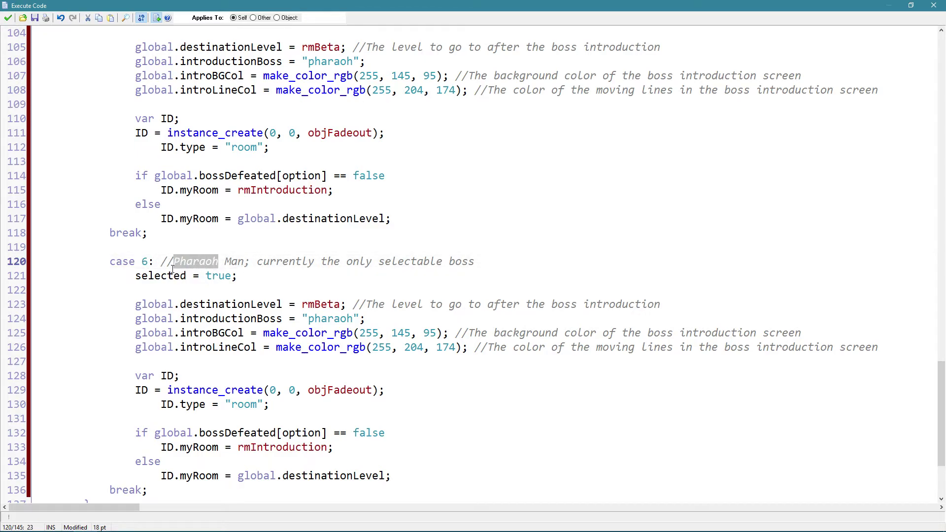
type("Metal")
left_click_drag(494, 269, 233, 264)
key("BackSpace")
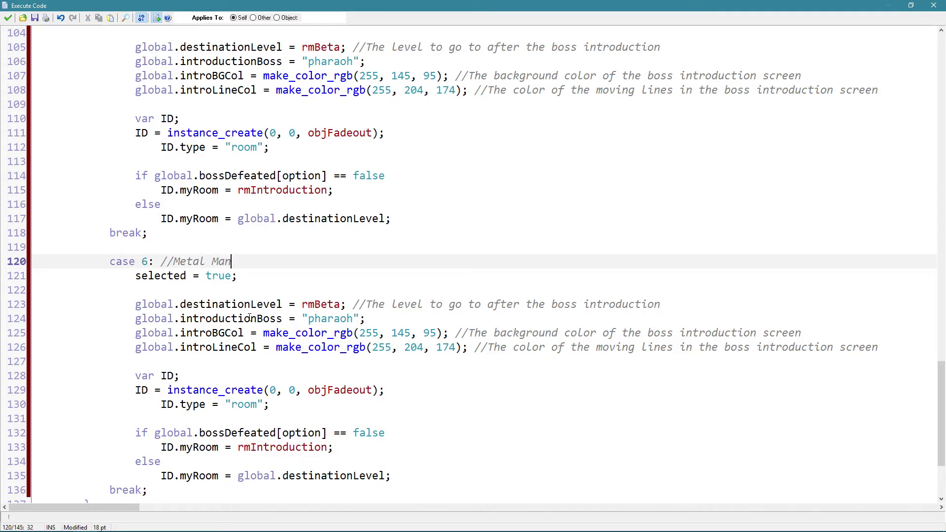
- Set the copy's destination level to rmTestLevel and its introduction boss to "metal"
scroll(246, 282, "down", 3)
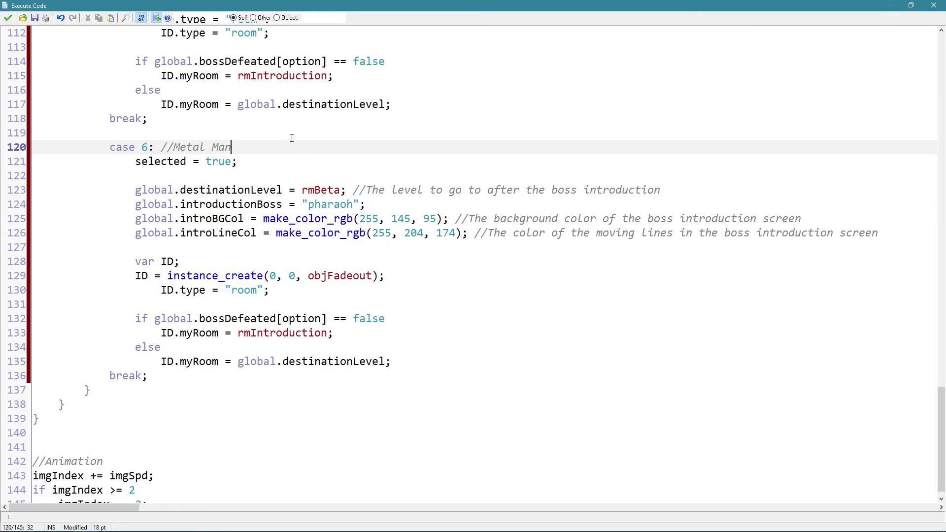
double_click(325, 191)
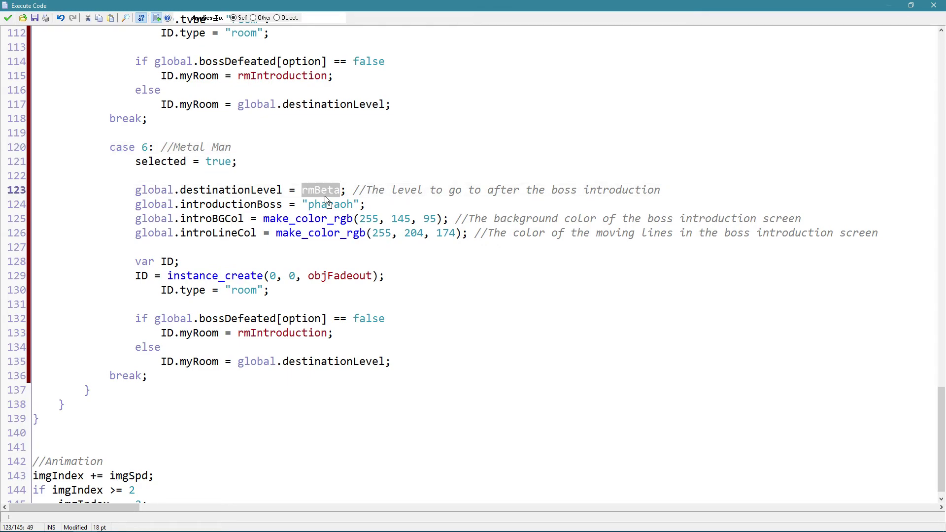
type("rmT")
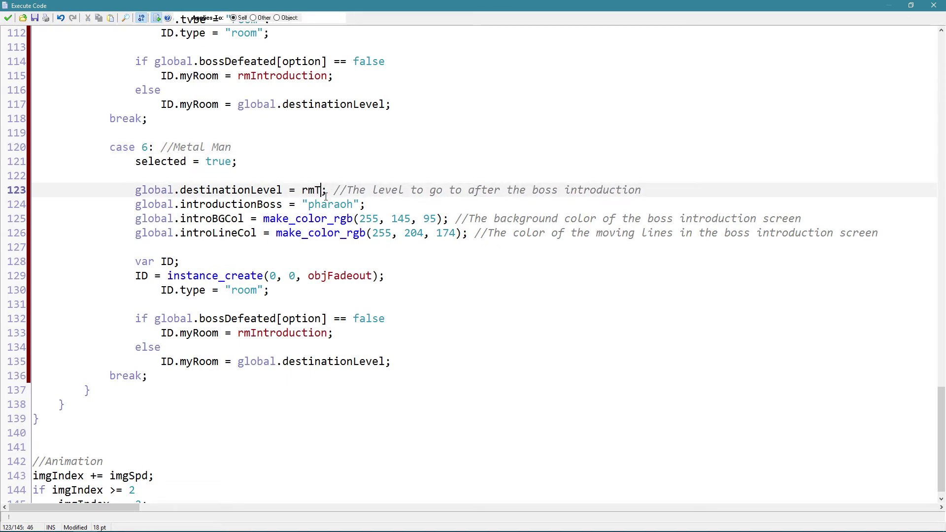
type("estLevel")
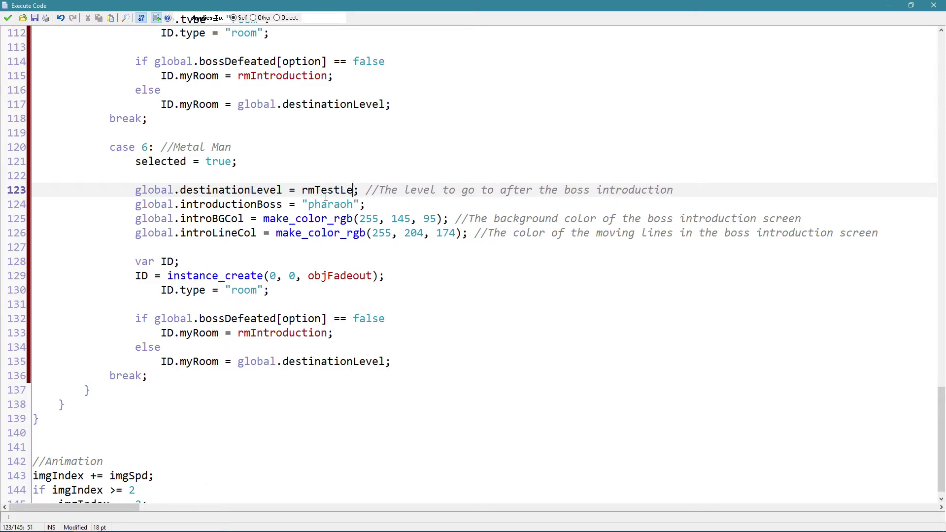
double_click(345, 205)
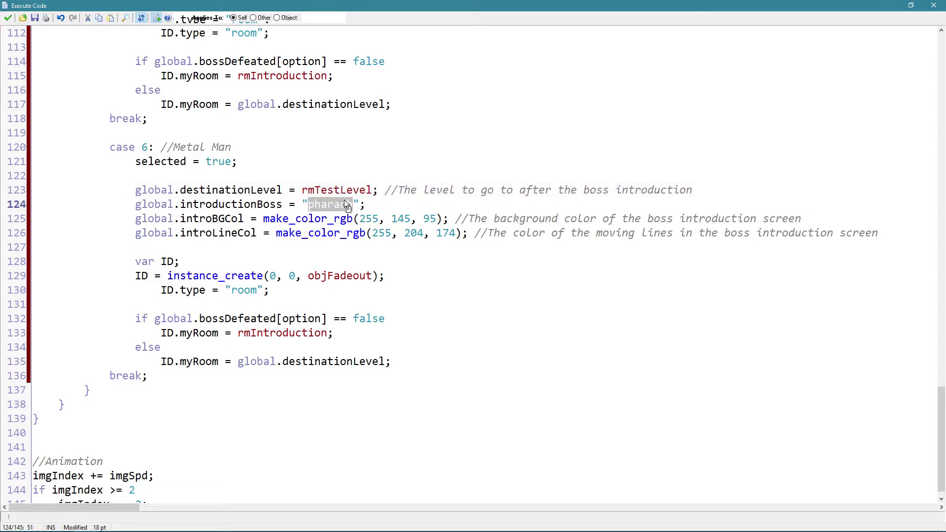
type("metal")
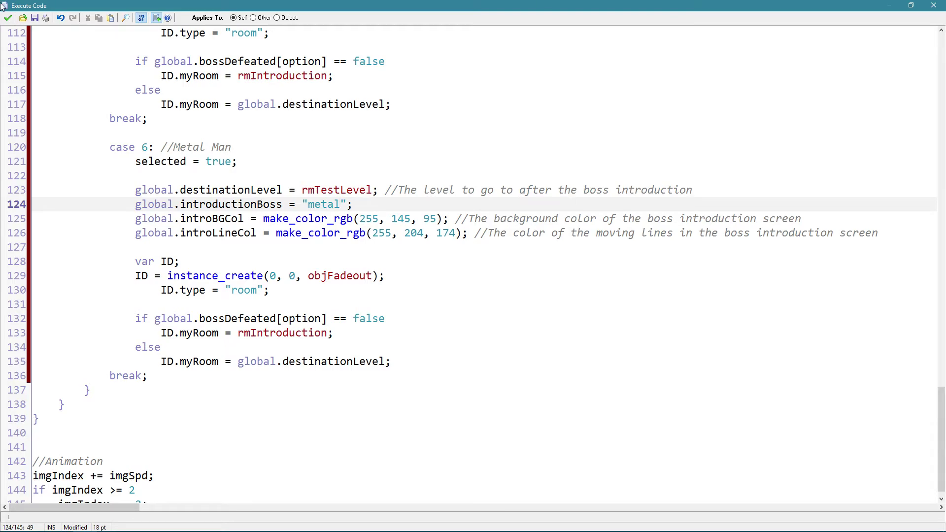
- Copy the Metal Blade colour lines 19–20 from objMegaman's User Defined 0 code
left_click(8, 17)
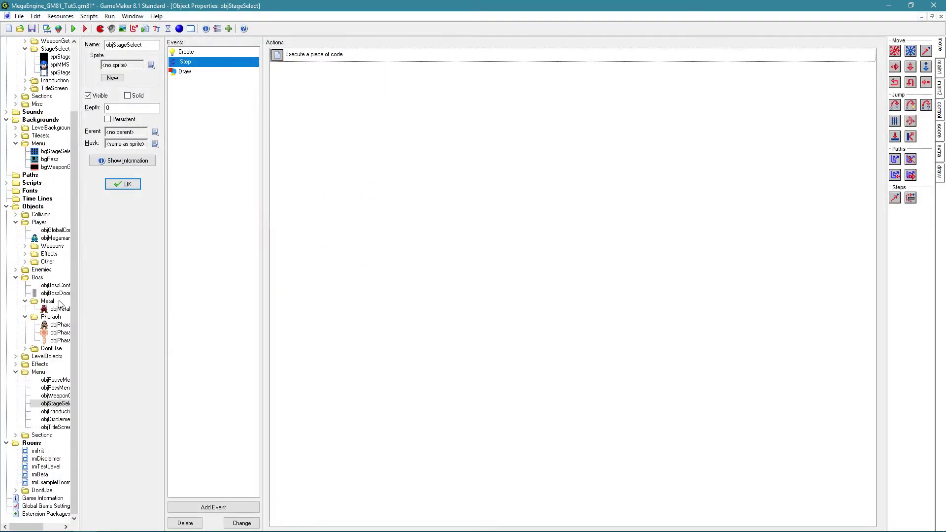
double_click(55, 238)
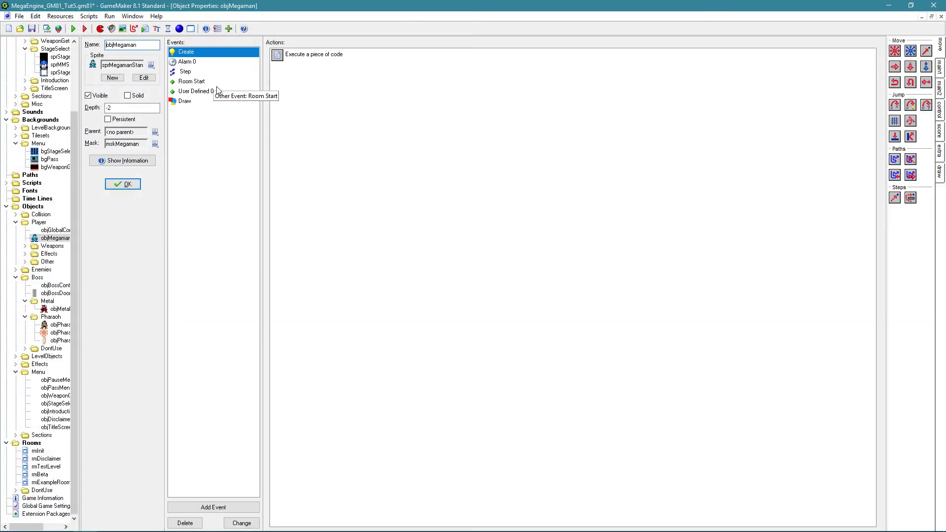
left_click(217, 91)
double_click(314, 54)
scroll(319, 182, "down", 4)
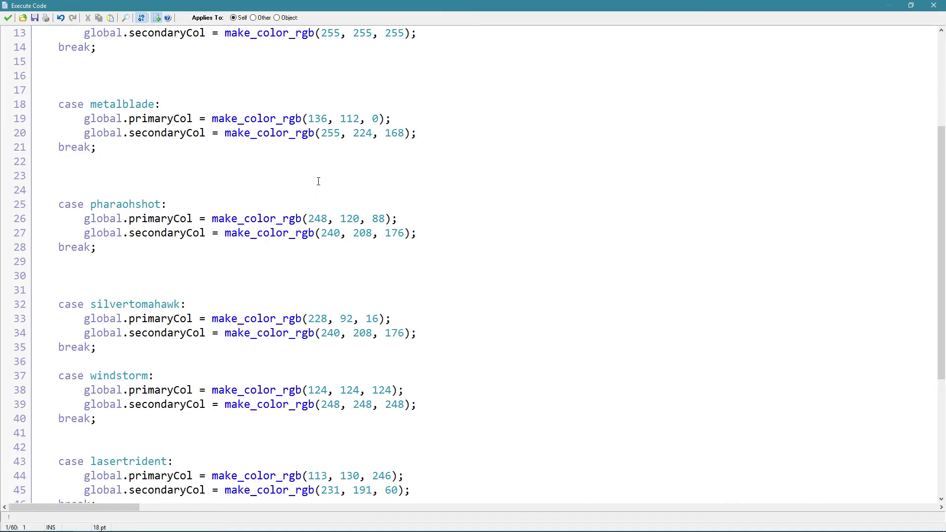
left_click_drag(427, 132, 83, 119)
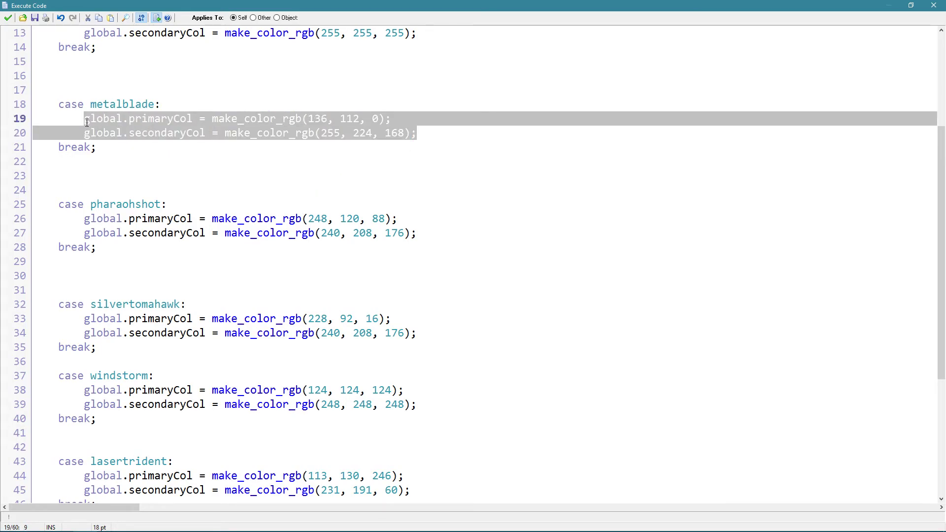
left_click(10, 18)
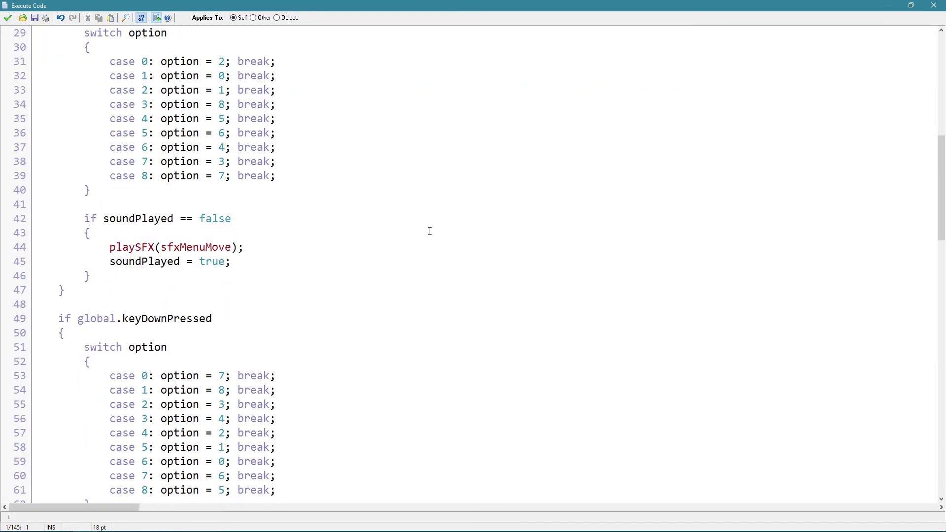
- Paste the primary and secondary colour lines below Metal Man's intro line colour in the stage-select code
scroll(427, 237, "down", 16)
scroll(427, 248, "down", 20)
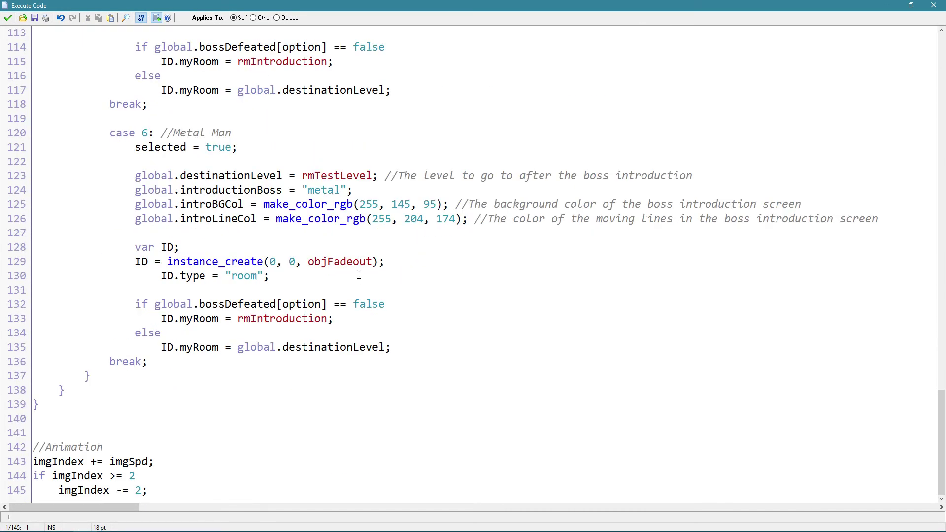
left_click(878, 220)
key("Return")
key("Return")
key("ctrl+v")
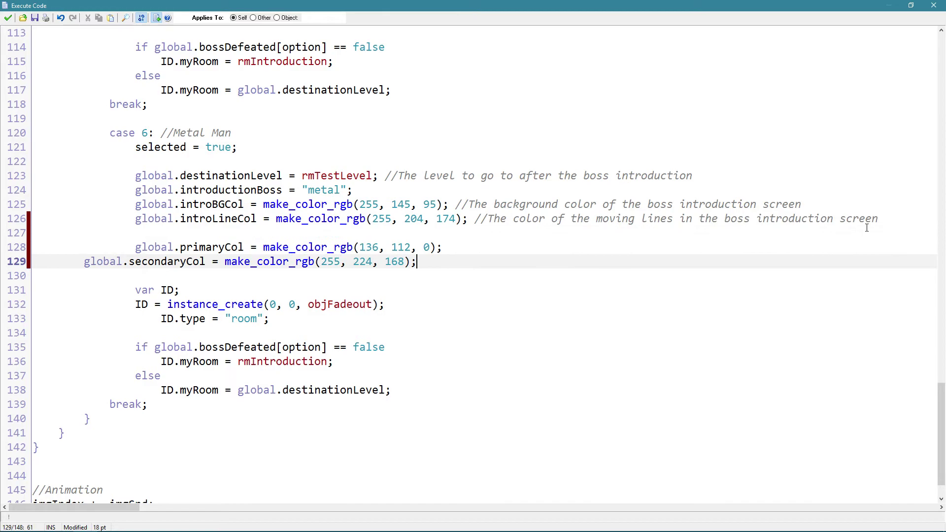
- Set introBGCol to 136, 112, 0 and introLineCol to 255, 224, 168, then delete the temporary lines
left_click_drag(436, 248, 262, 245)
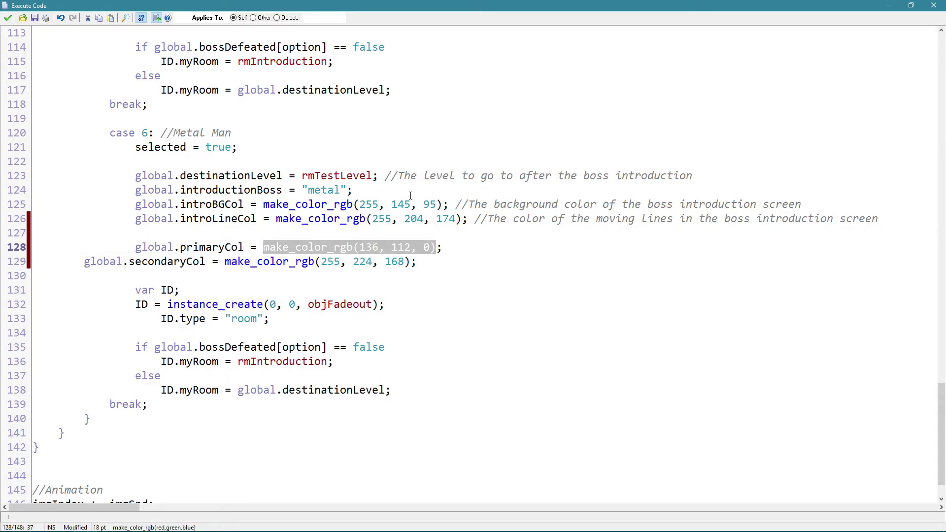
key("ctrl+c")
left_click_drag(435, 204, 263, 205)
key("ctrl+v")
left_click_drag(413, 261, 227, 262)
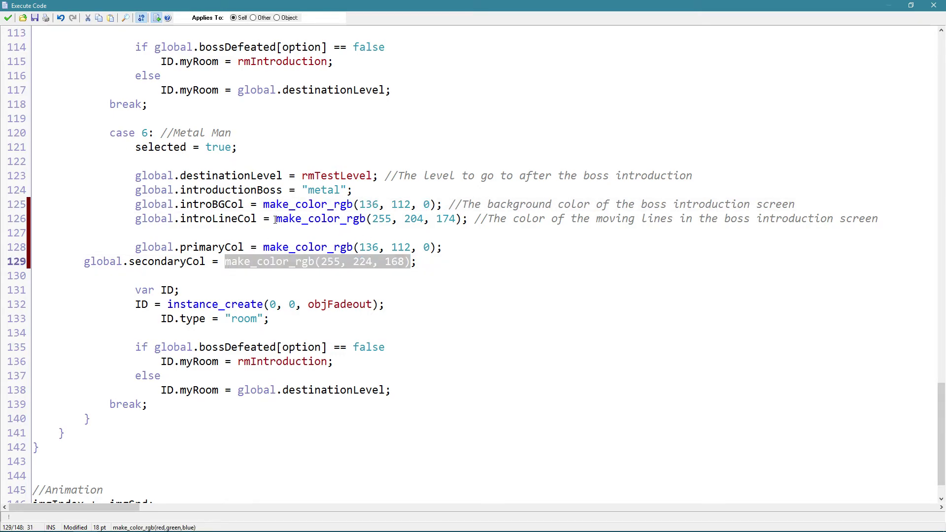
key("ctrl+c")
left_click_drag(275, 219, 463, 219)
key("ctrl+v")
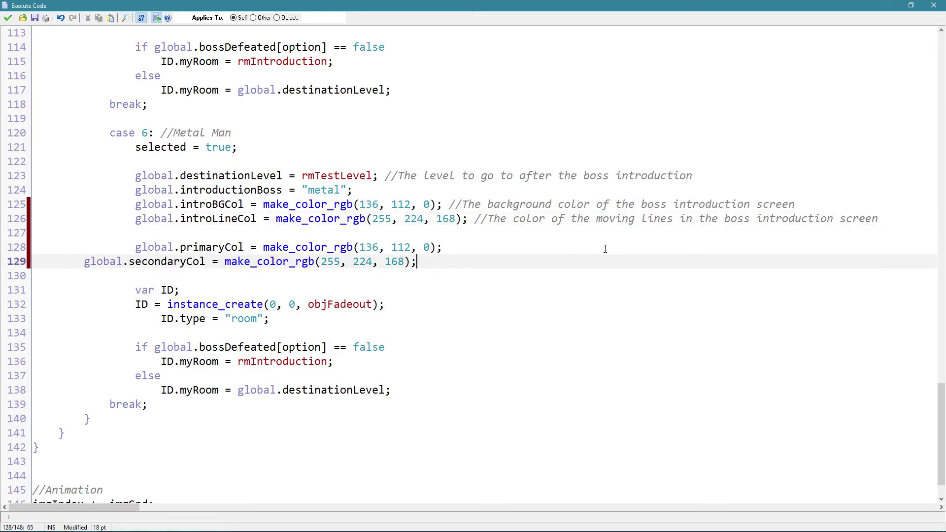
left_click(879, 220, "shift")
key("Delete")
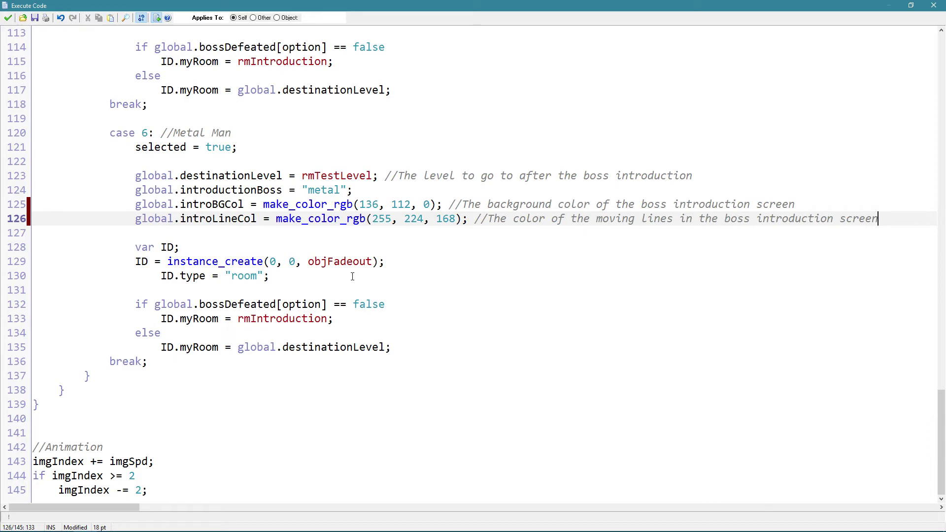
- Save the stage-select code, check its Draw event, and close the stage-select object
left_click(7, 18)
left_click(222, 77)
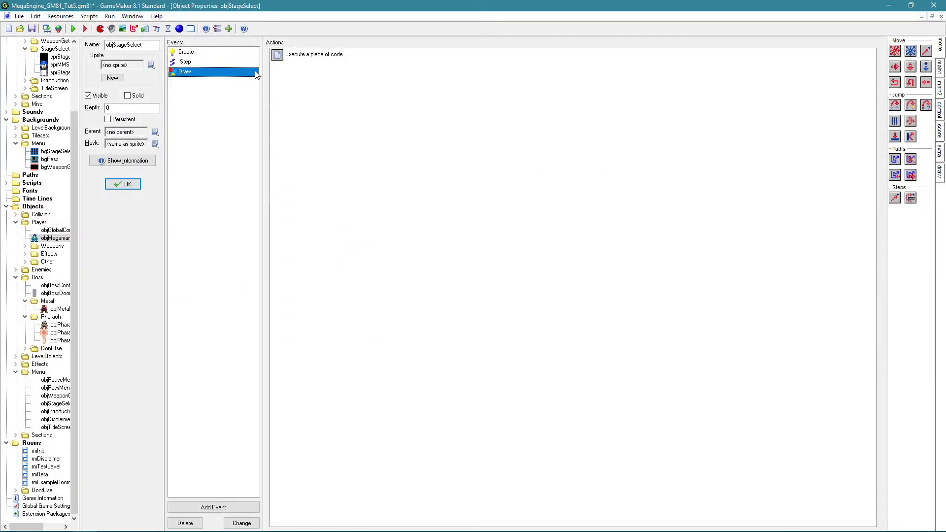
double_click(325, 55)
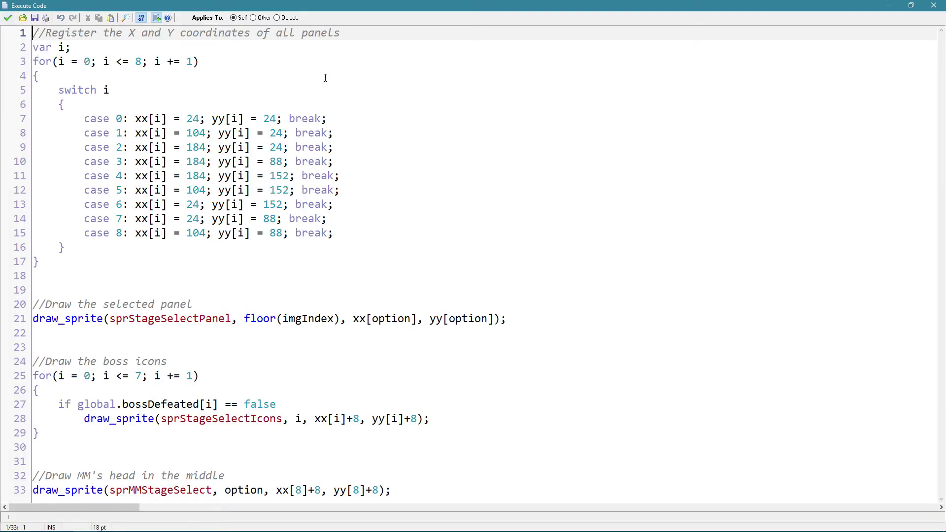
left_click(8, 18)
left_click(112, 185)
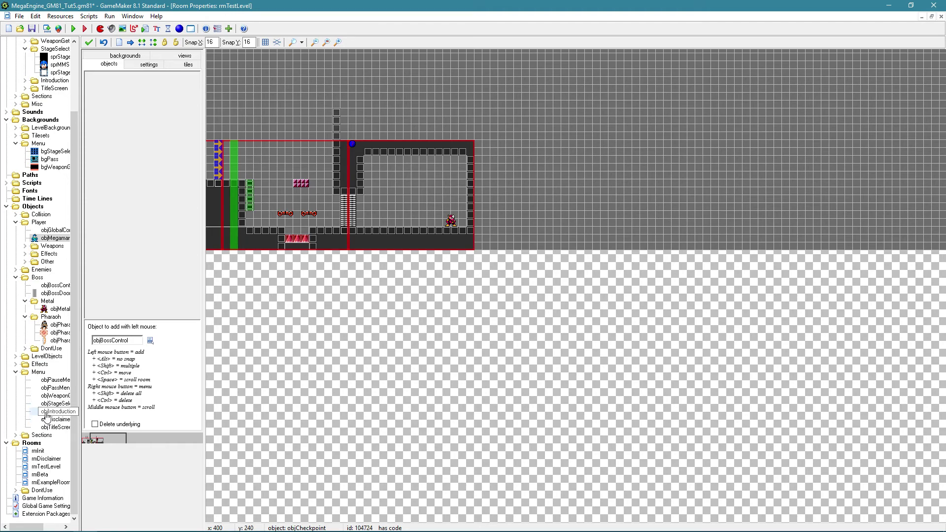
- Duplicate the pharaoh case block in objIntroduction's Create code
double_click(49, 413)
double_click(298, 186)
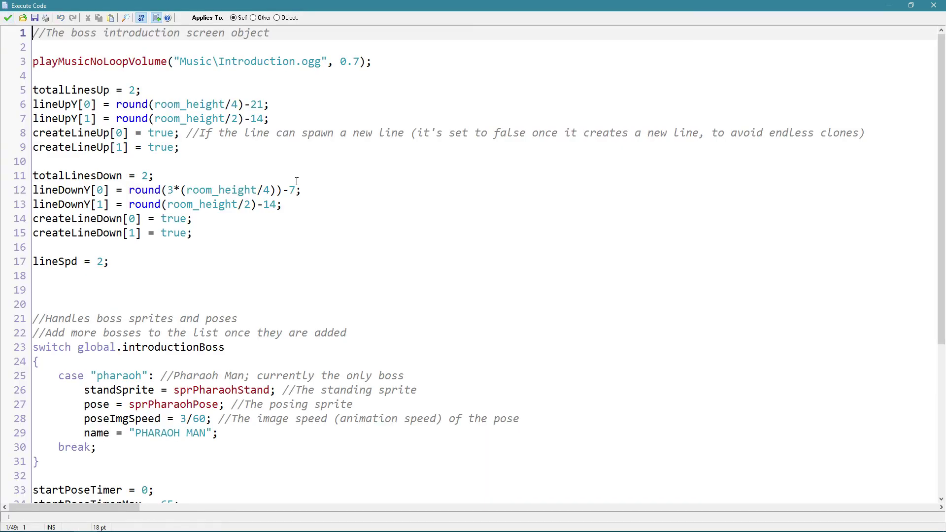
scroll(328, 200, "down", 1)
scroll(59, 252, "down", 3)
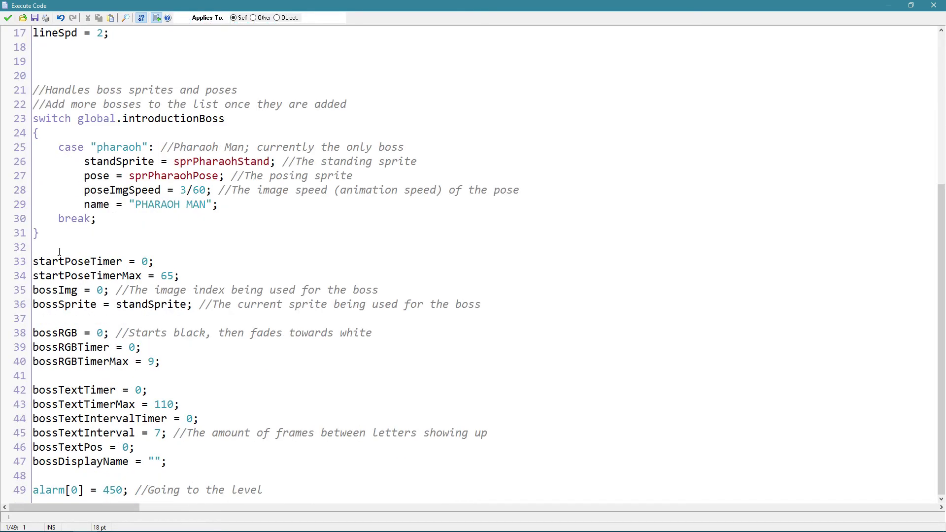
left_click_drag(61, 147, 126, 224)
key("ctrl+v")
key("Return")
key("Return")
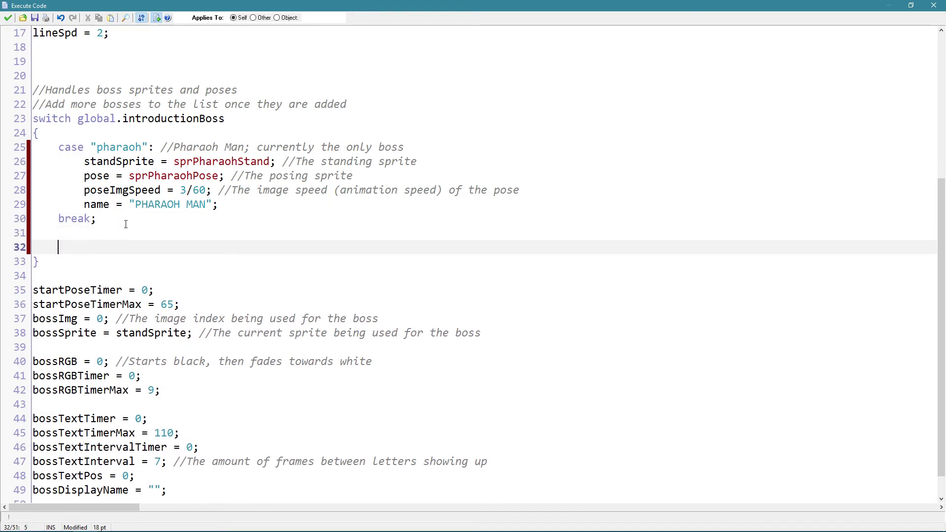
key("ctrl+v")
- Rename the copy to case metal with sprMetalStand, sprMetalPose and name METAL MAN, then save
double_click(119, 248)
type("metal")
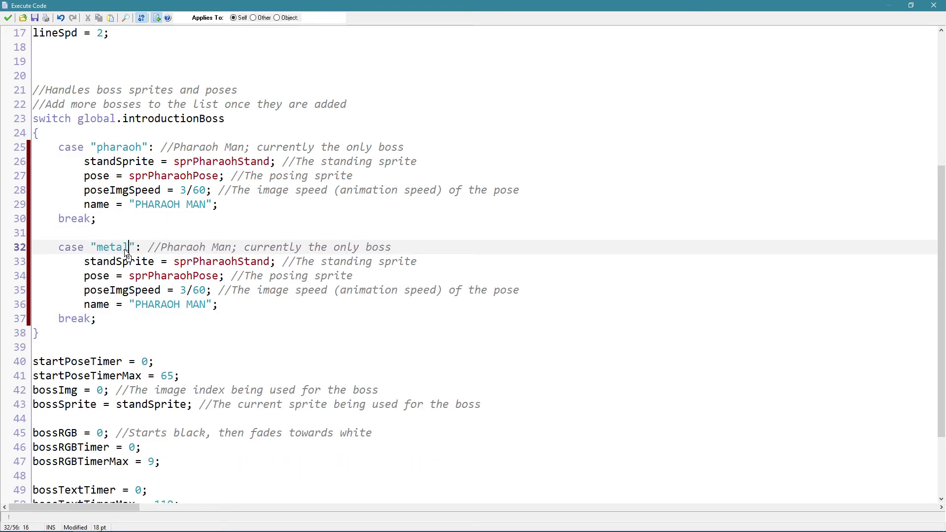
left_click_drag(239, 264, 196, 266)
type("Metal")
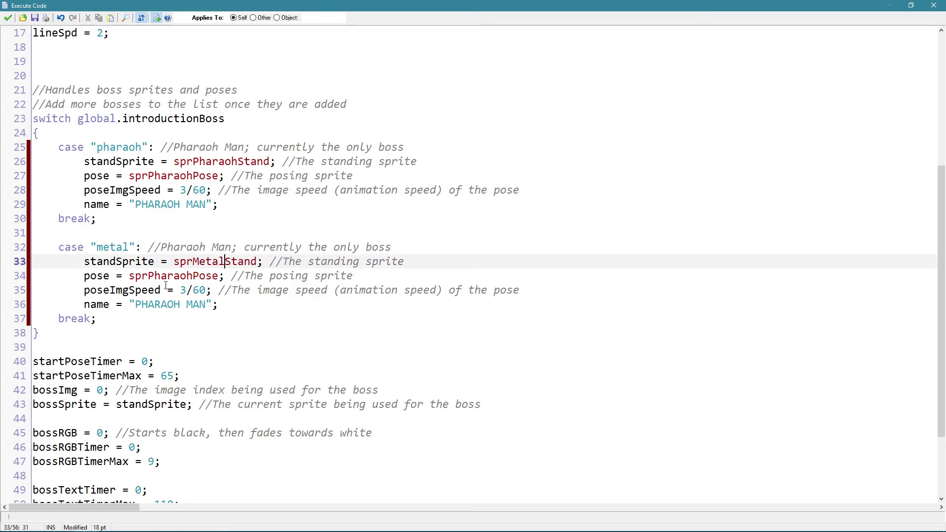
left_click_drag(194, 278, 150, 277)
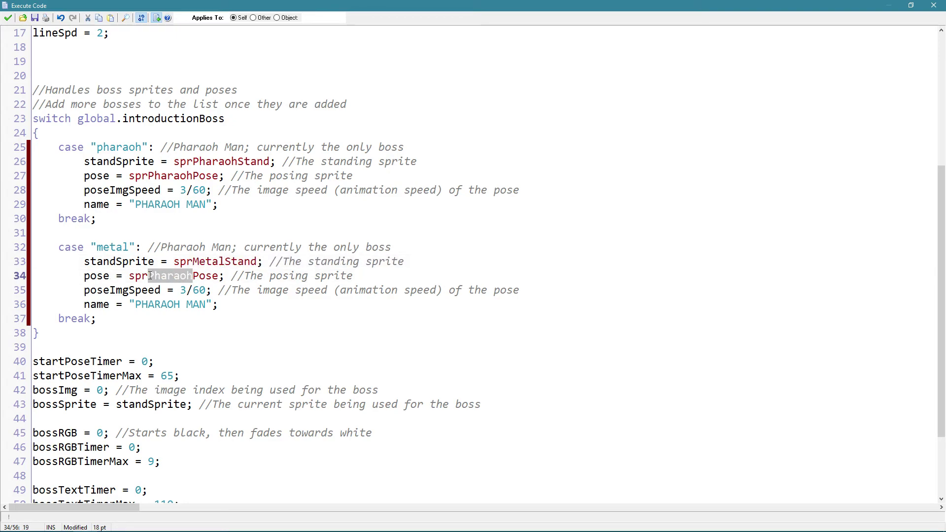
type("Metal")
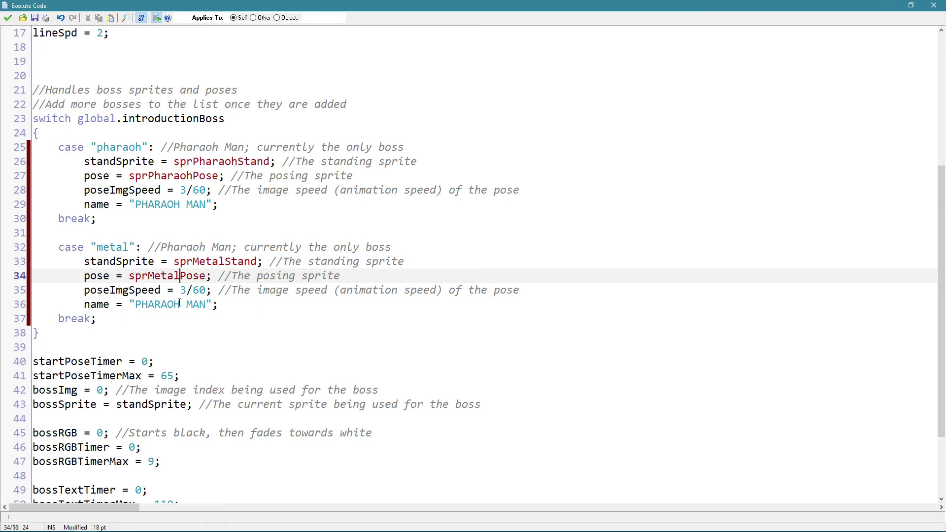
left_click_drag(181, 305, 137, 310)
type("METAL")
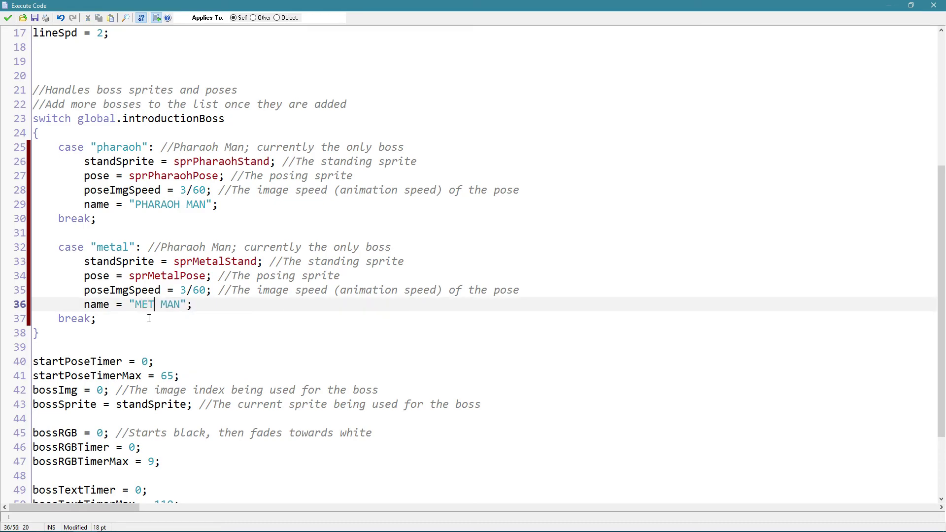
left_click(8, 18)
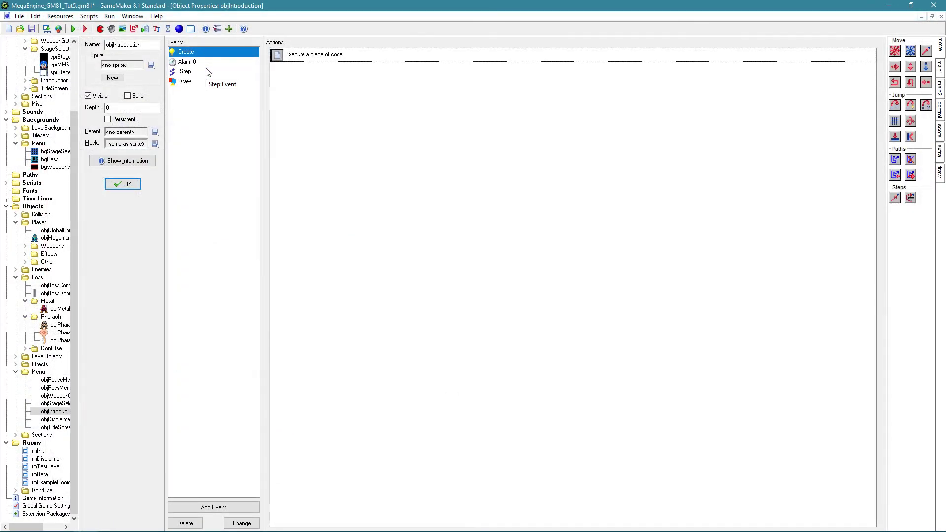
- Review objIntroduction's Alarm 0, Step and Draw event code
left_click(212, 72)
double_click(301, 56)
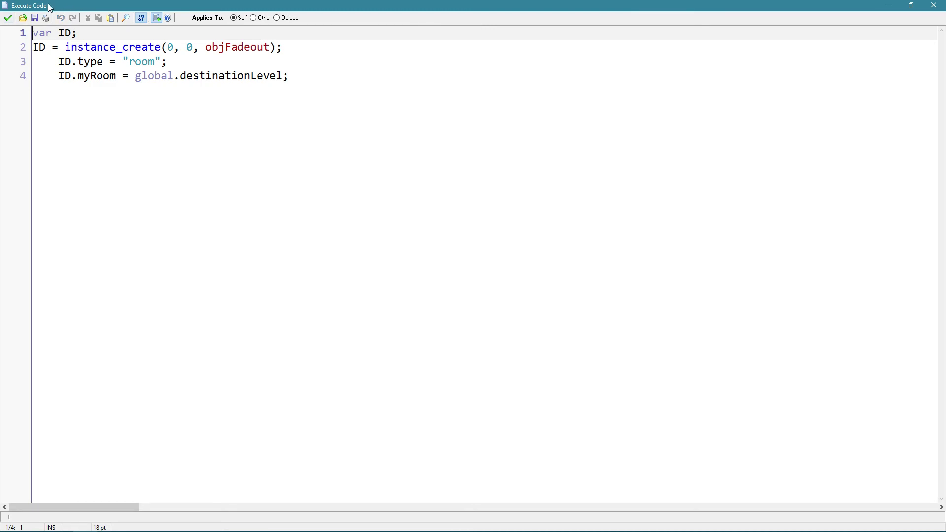
left_click(7, 18)
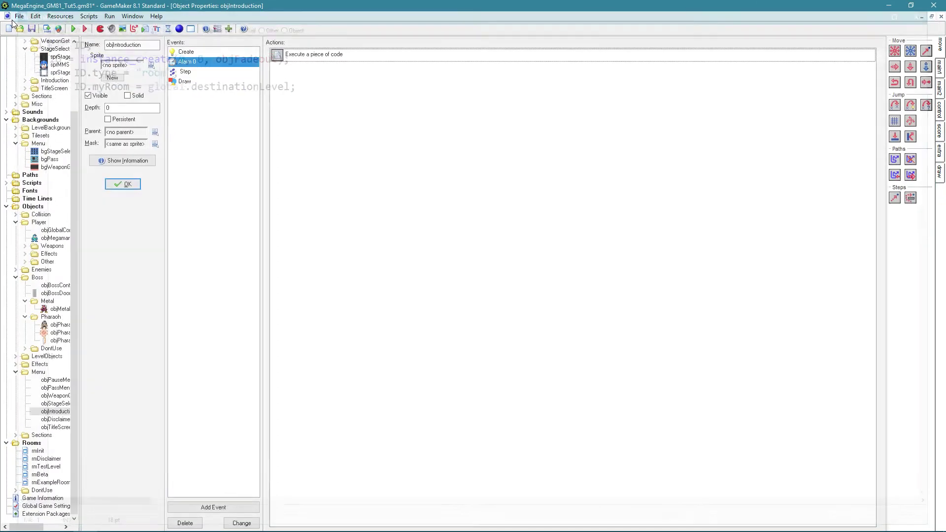
left_click(227, 74)
double_click(289, 56)
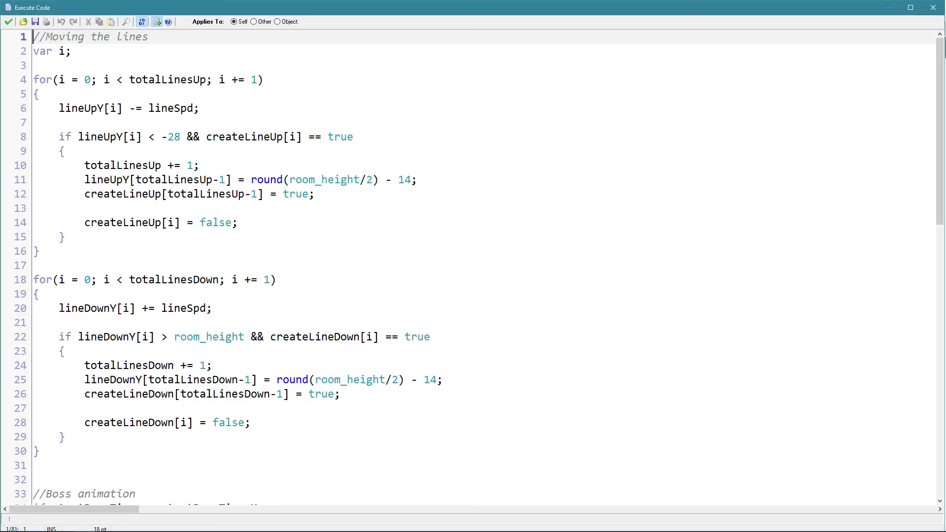
scroll(473, 266, "down", 16)
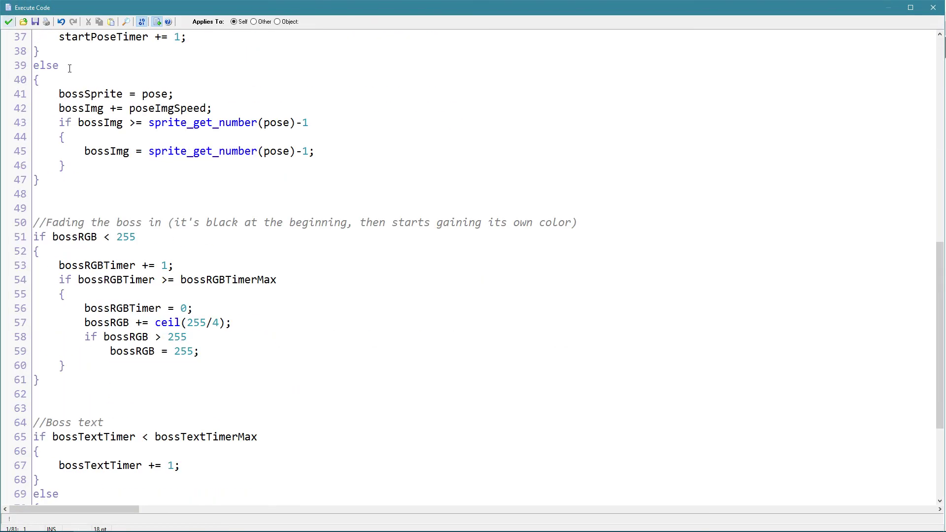
left_click(9, 22)
left_click(229, 82)
double_click(290, 55)
scroll(375, 116, "down", 3)
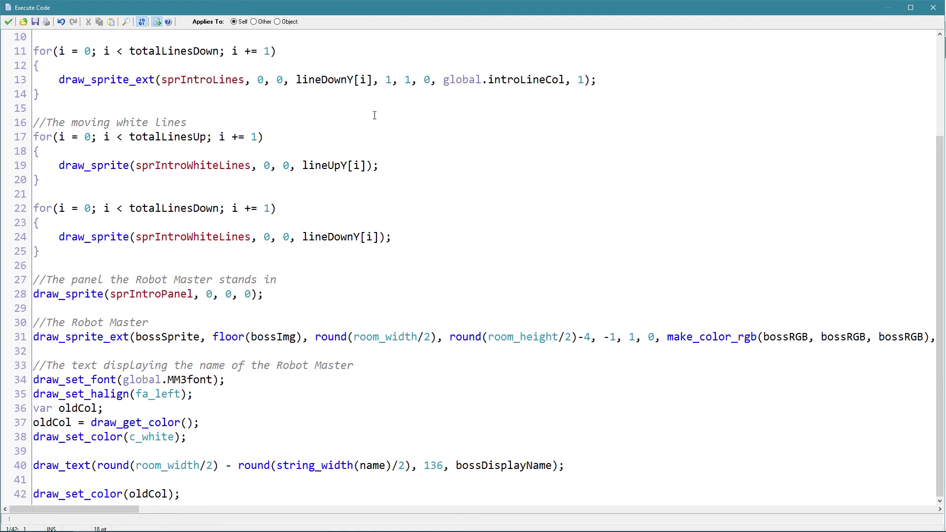
left_click(7, 22)
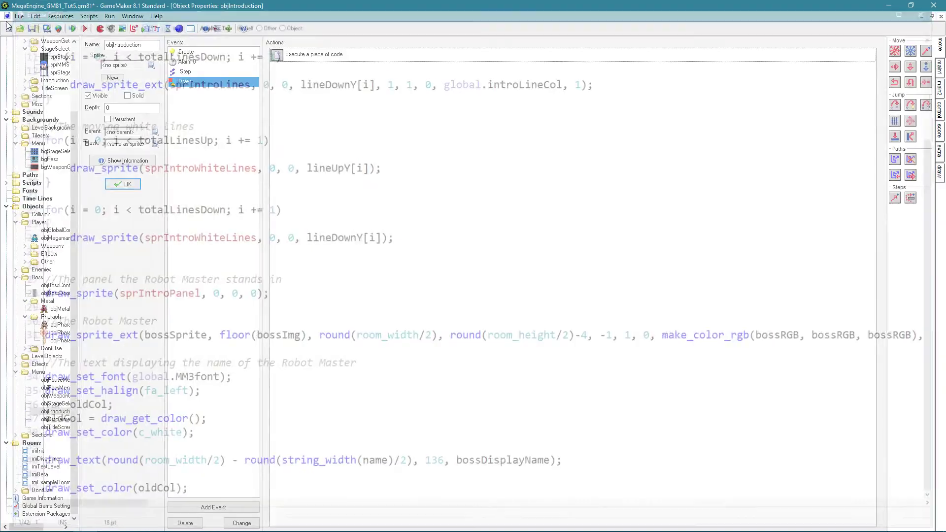
- Run the game, choose Metal Man's stage and jump around the test level
left_click(73, 29)
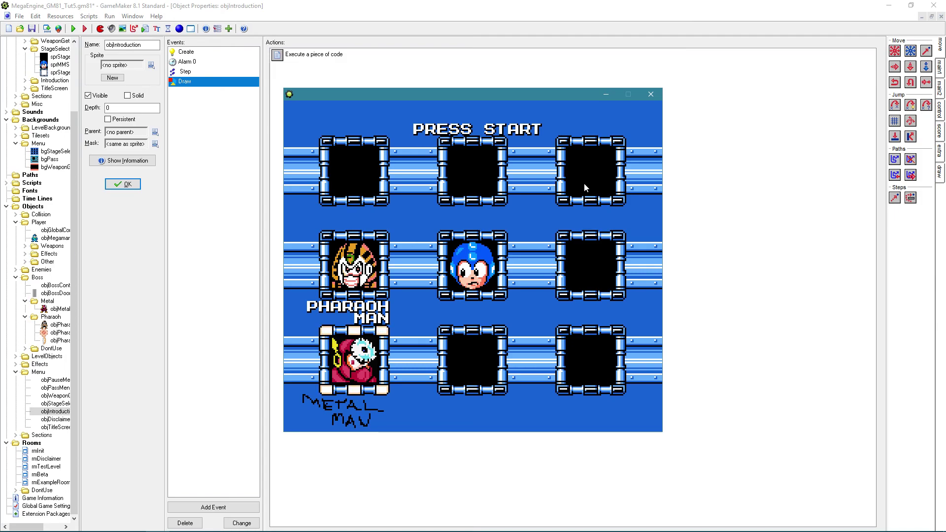
key("Return")
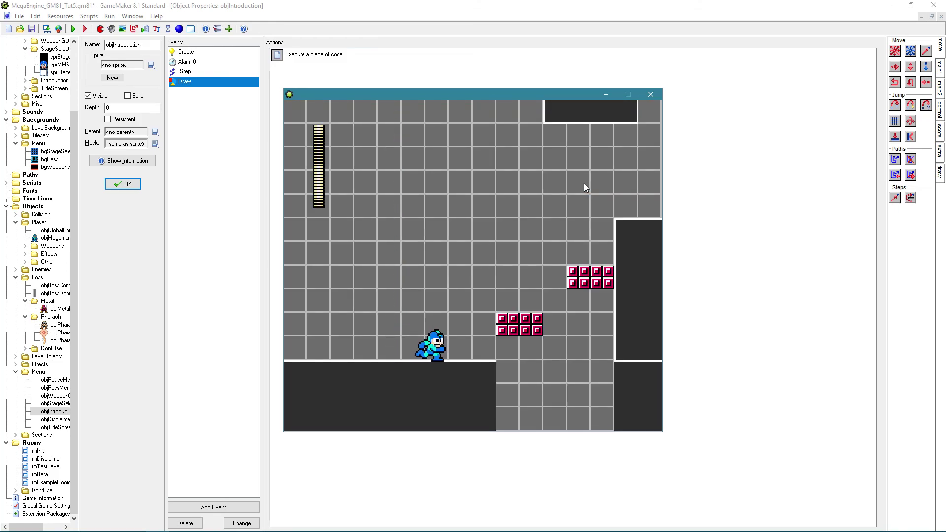
key("z")
key("Escape")
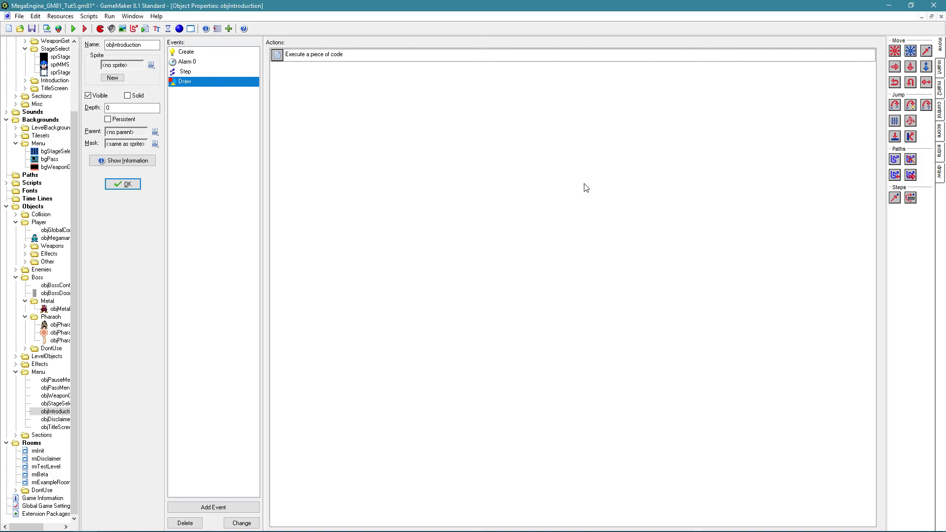